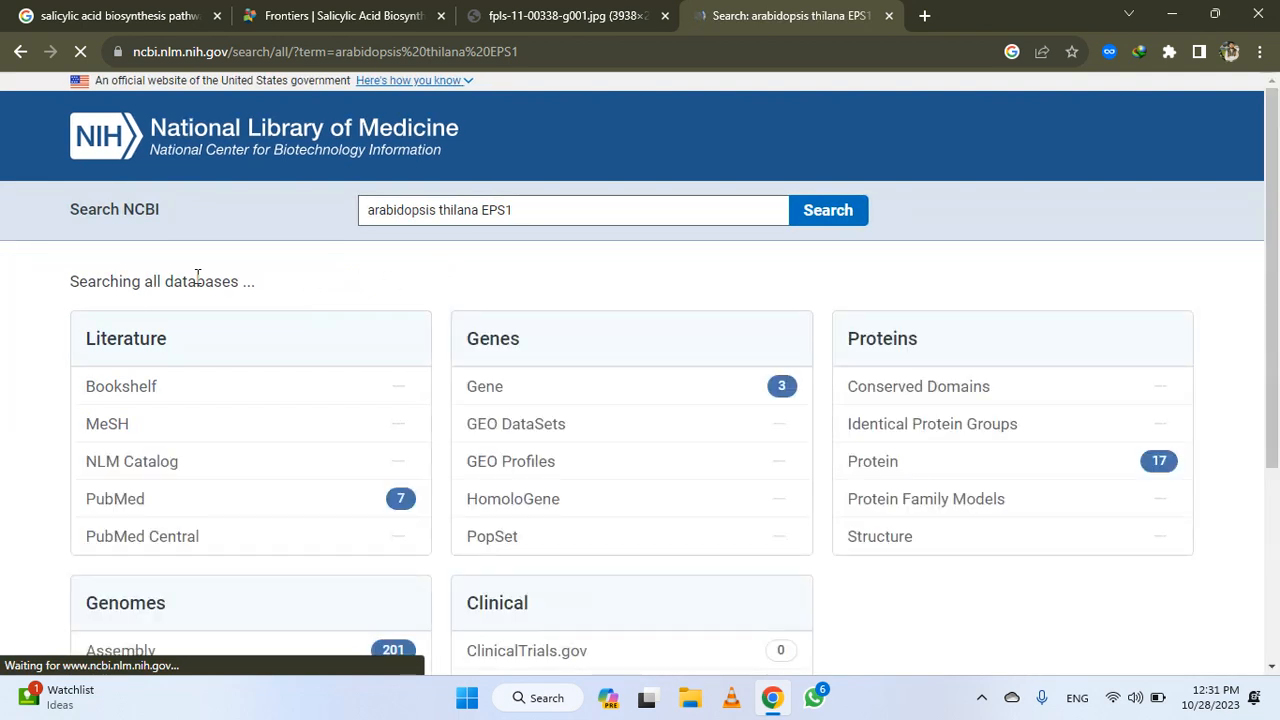
# View the Gene database results for arabidopsis thilana EPS1 and open the EPS1 gene record in a separate browser tab
pyautogui.click(489, 388)
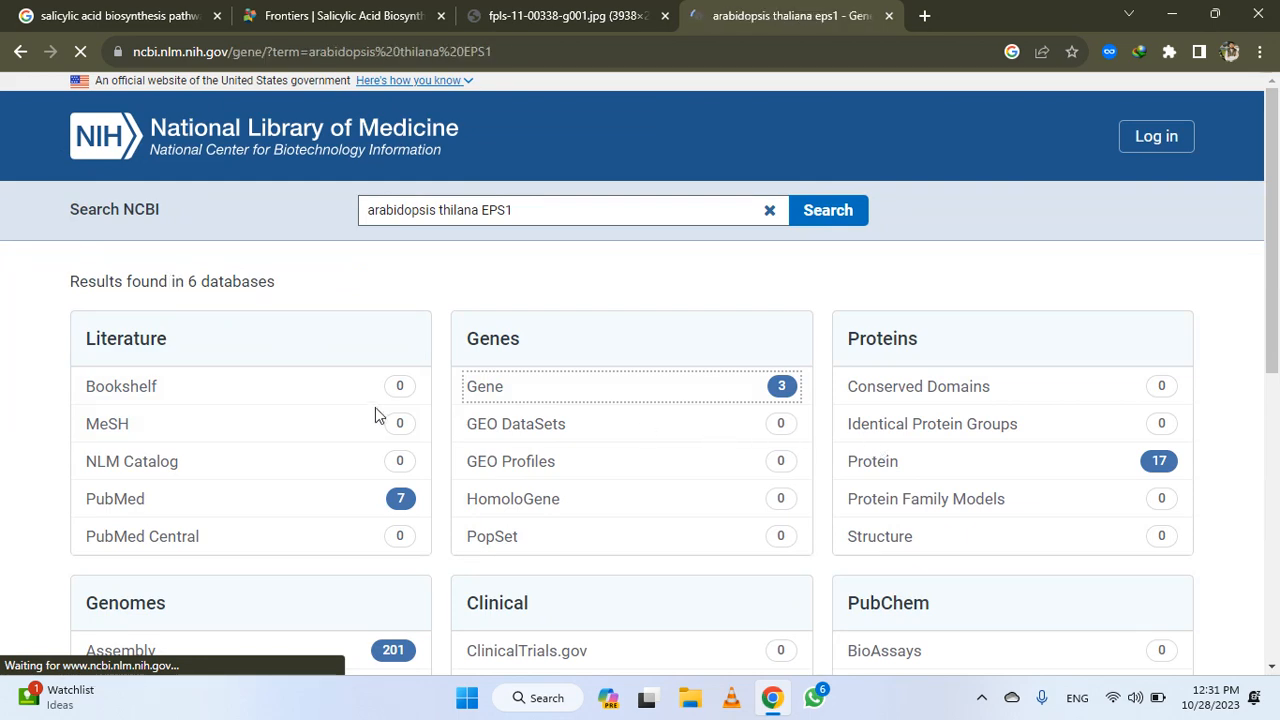
pyautogui.scroll(-2, 610, 372)
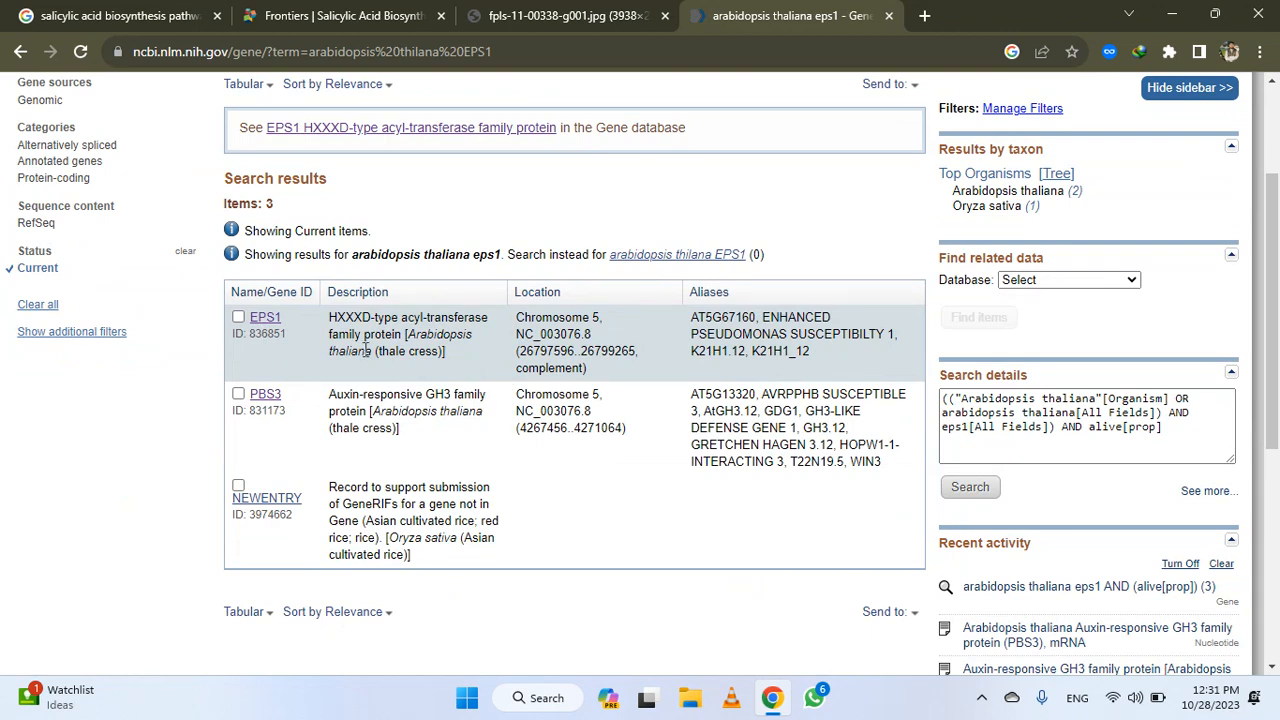
pyautogui.scroll(2, 345, 347)
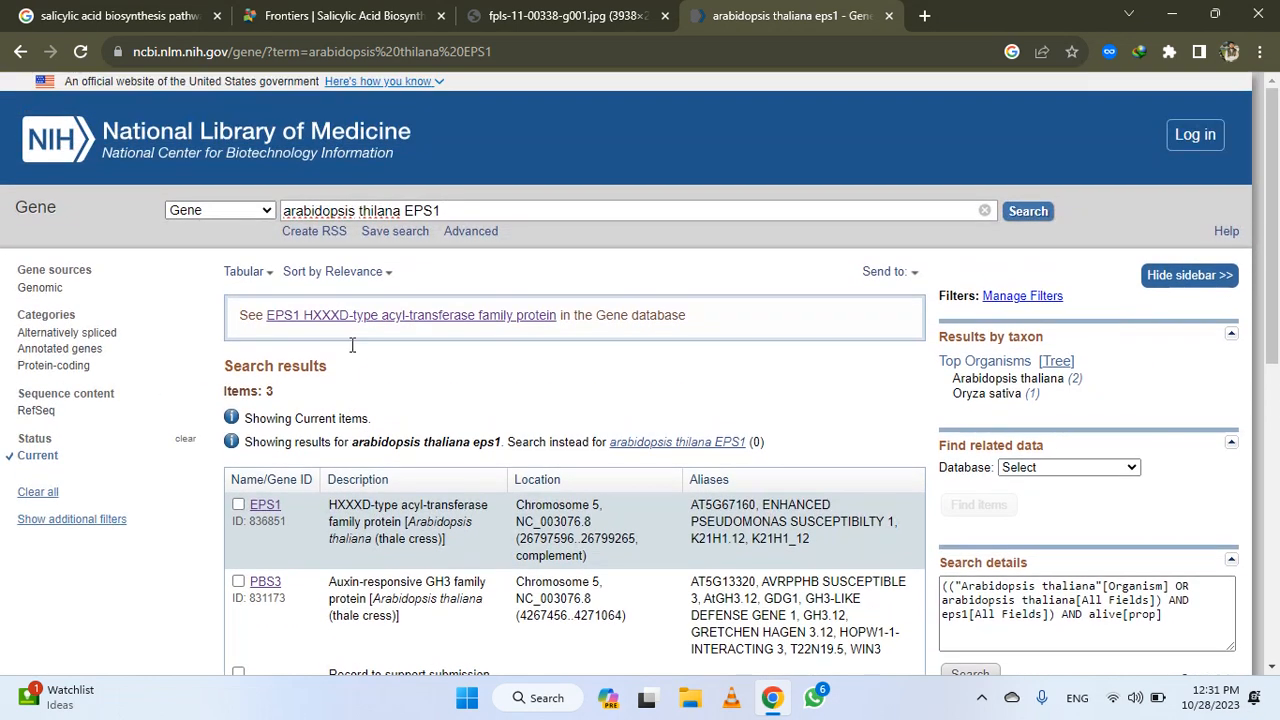
pyautogui.scroll(-1, 300, 482)
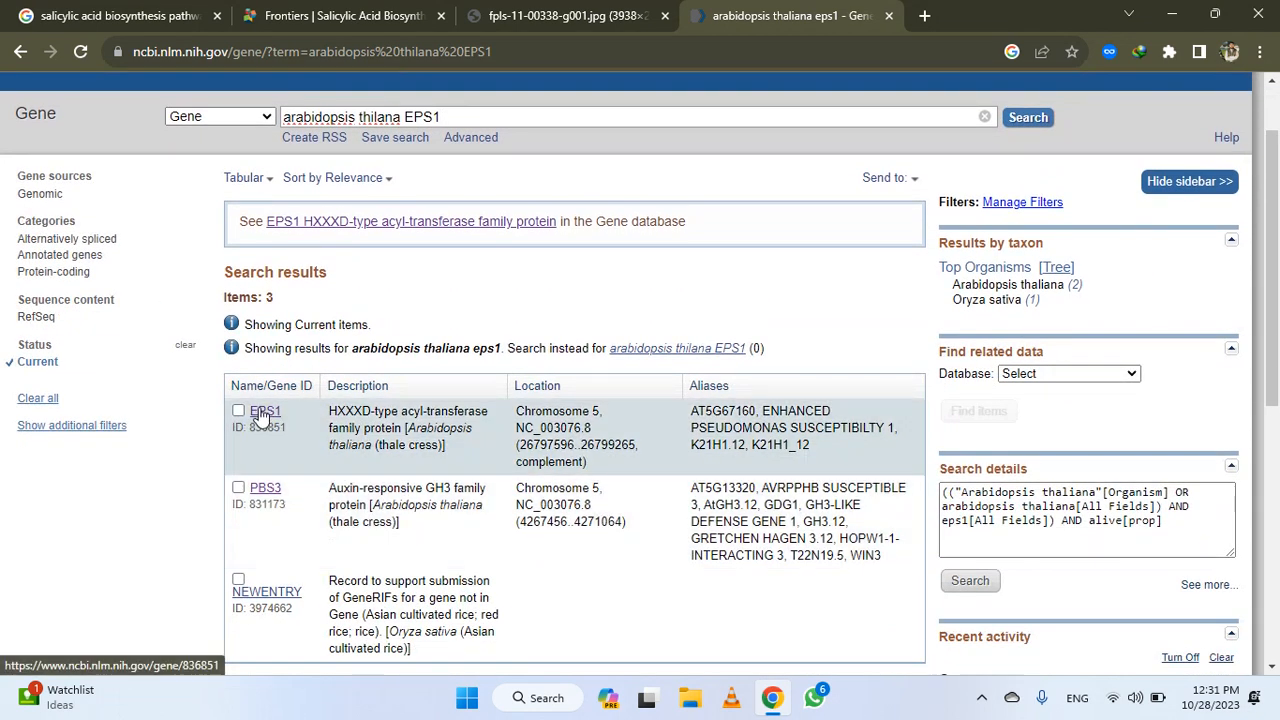
pyautogui.middleClick(262, 412)
pyautogui.click(915, 15)
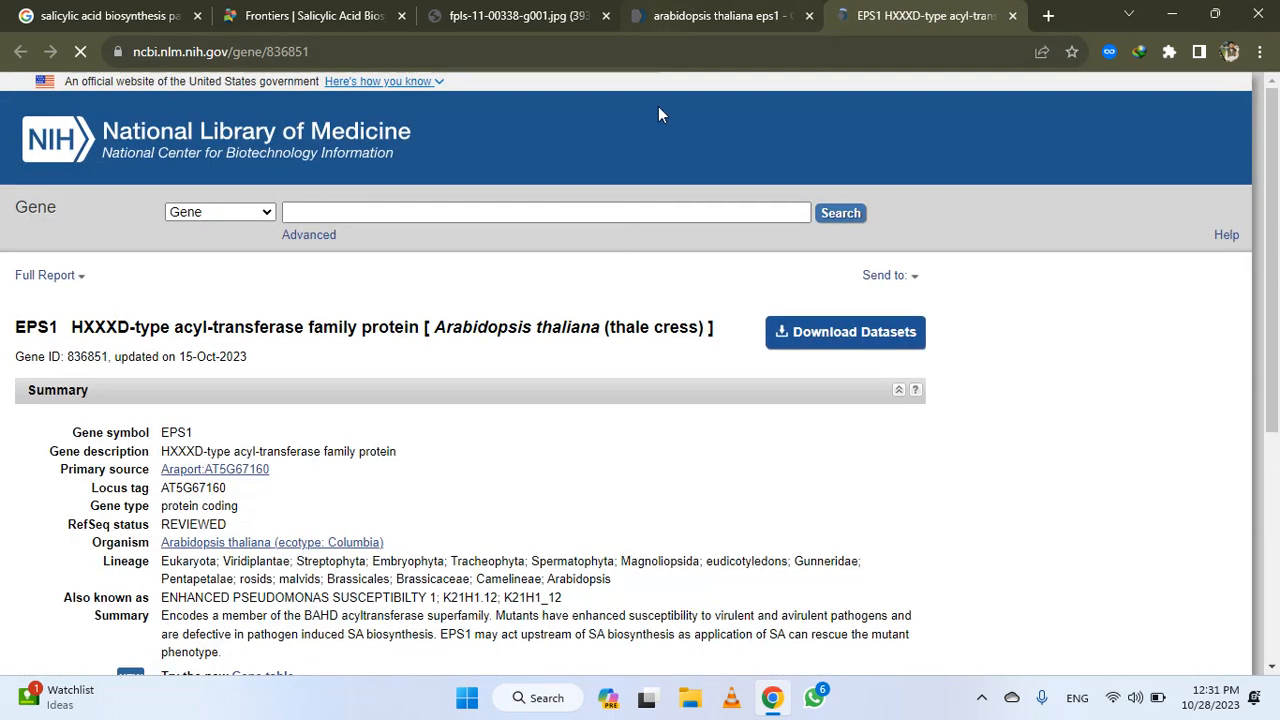
# Read the EPS1 gene record's summary, including the sentence on its role in SA biosynthesis
pyautogui.scroll(-2, 609, 263)
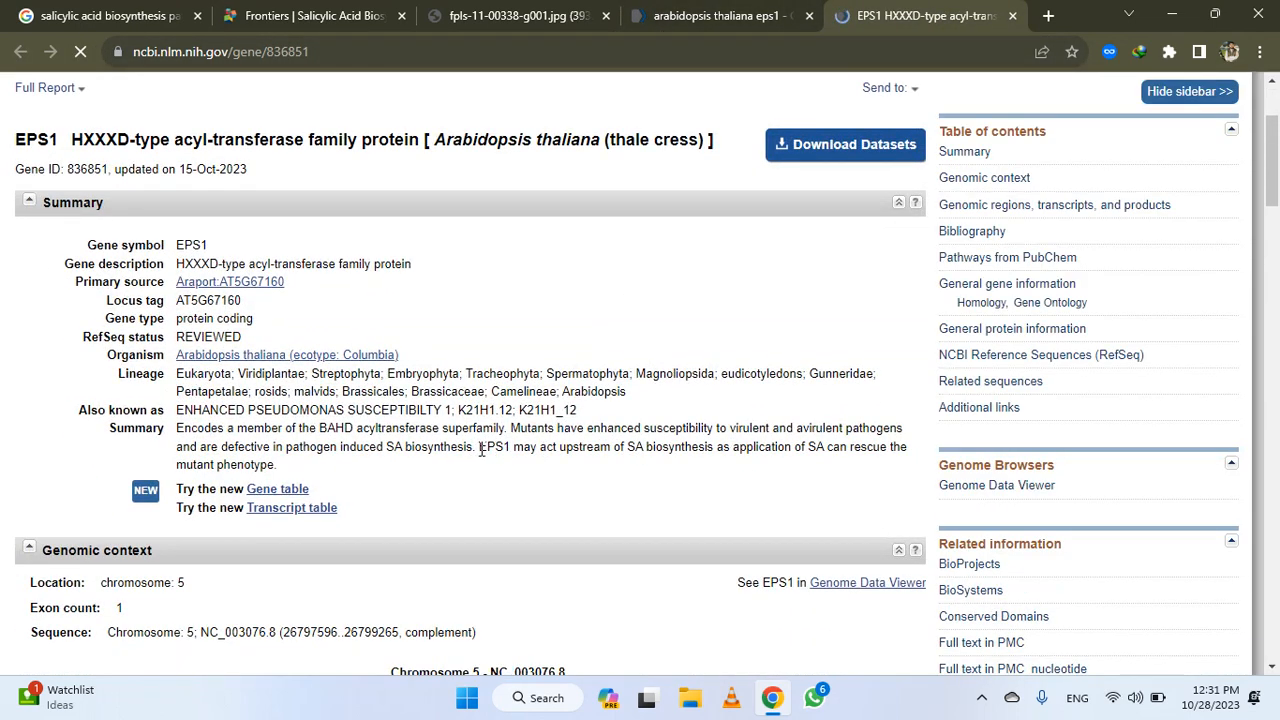
pyautogui.moveTo(487, 447); pyautogui.dragTo(283, 478)
pyautogui.click(500, 490)
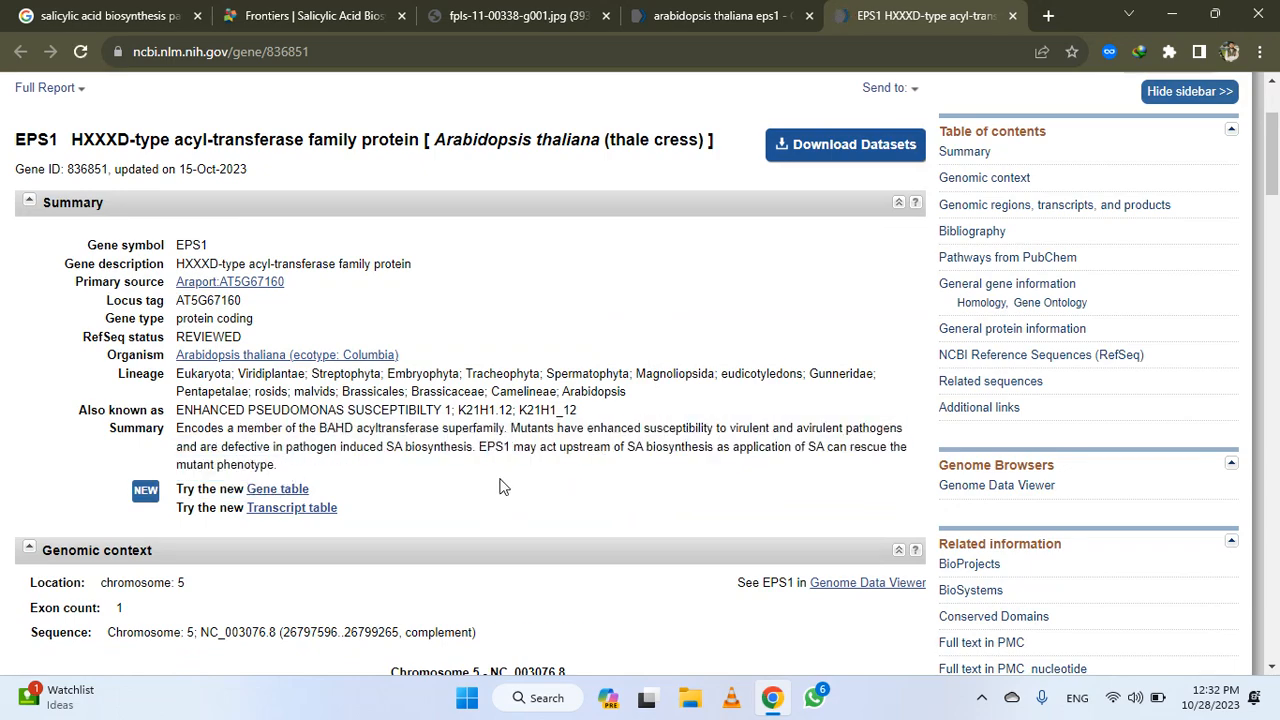
# Open the protein record NP_201517.1 from the mRNA and Protein(s) part of the EPS1 reference sequences
pyautogui.scroll(-6, 604, 352)
pyautogui.scroll(-6, 571, 354)
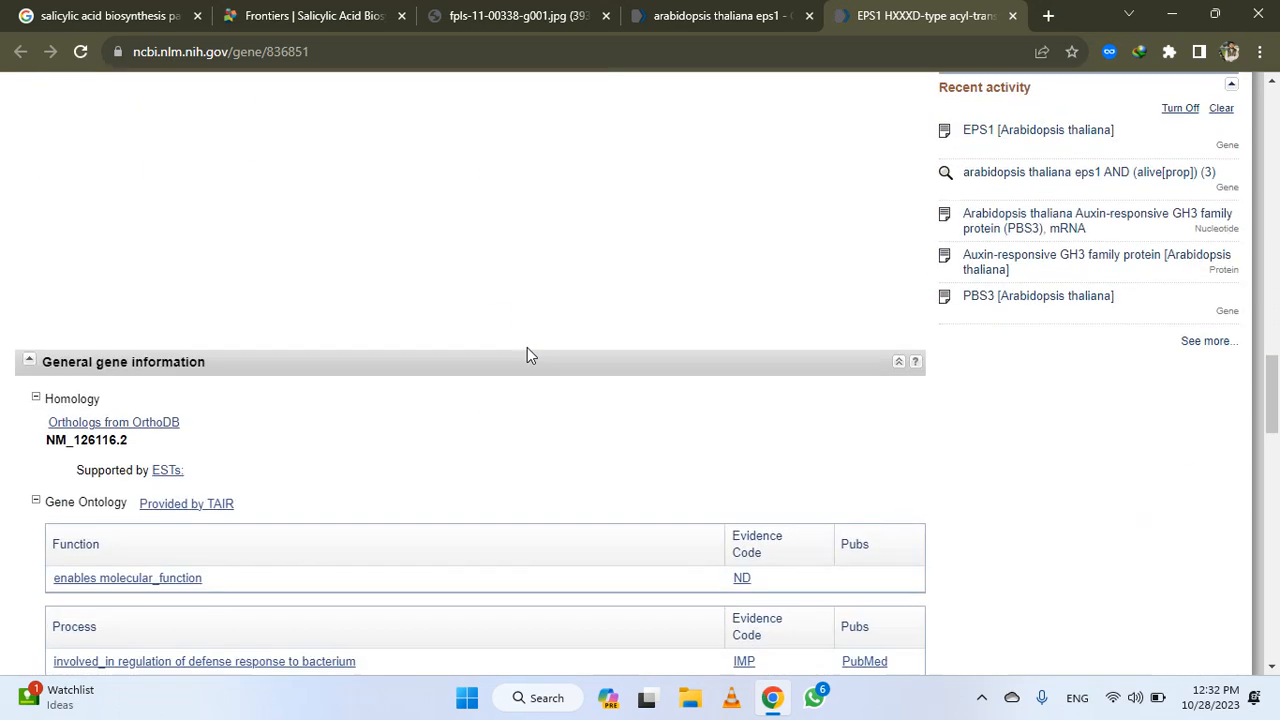
pyautogui.scroll(2, 526, 354)
pyautogui.scroll(-1, 528, 355)
pyautogui.scroll(-5, 525, 350)
pyautogui.scroll(1, 525, 347)
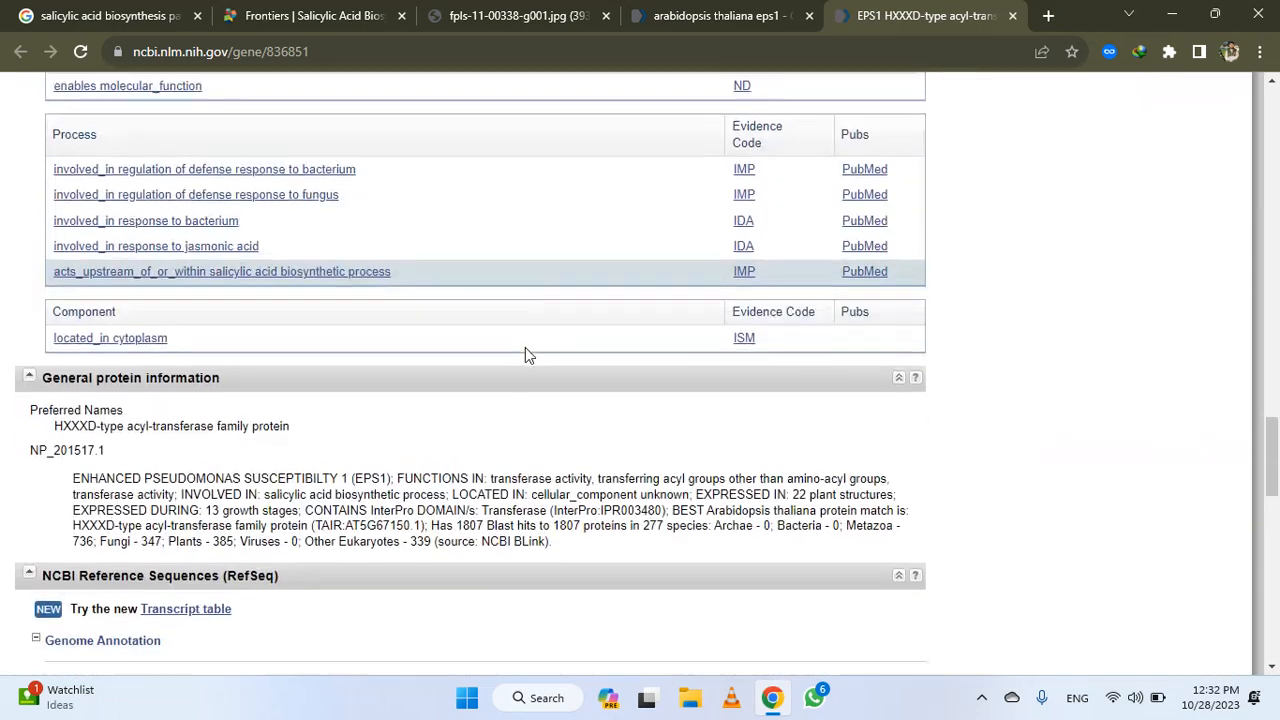
pyautogui.scroll(-3, 524, 346)
pyautogui.scroll(-2, 524, 346)
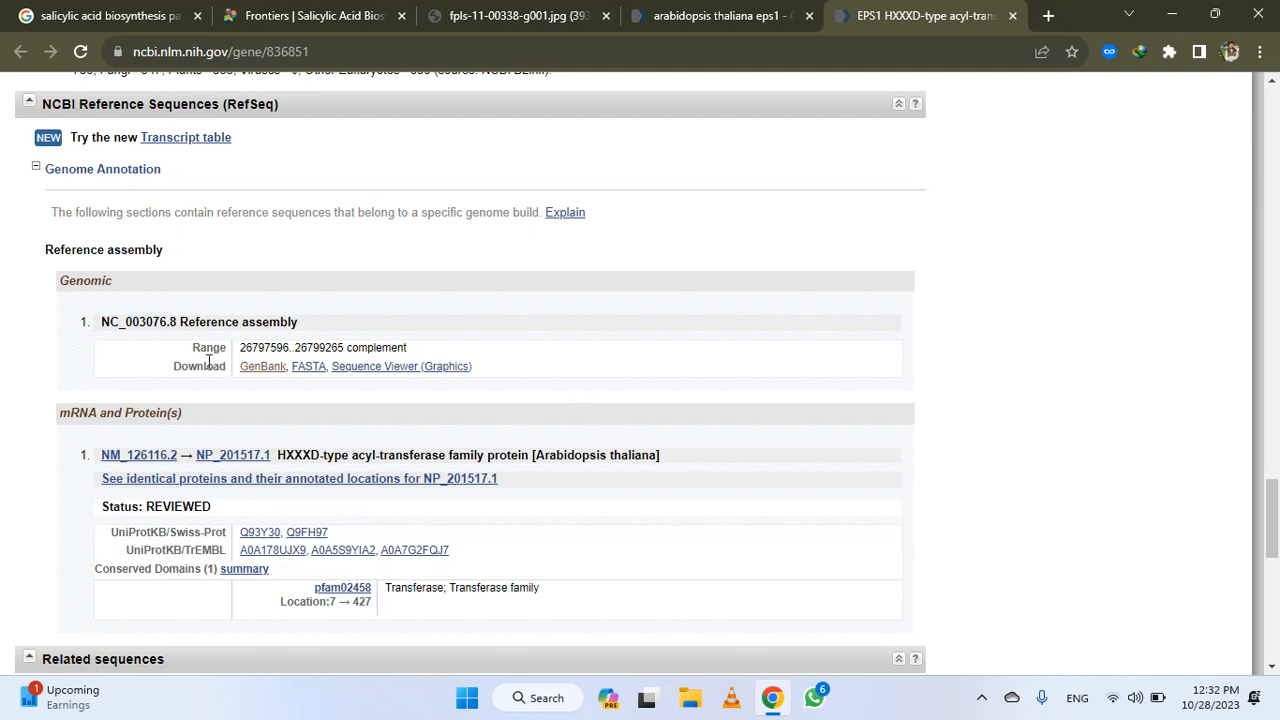
pyautogui.moveTo(56, 416); pyautogui.dragTo(237, 423)
pyautogui.click(980, 438)
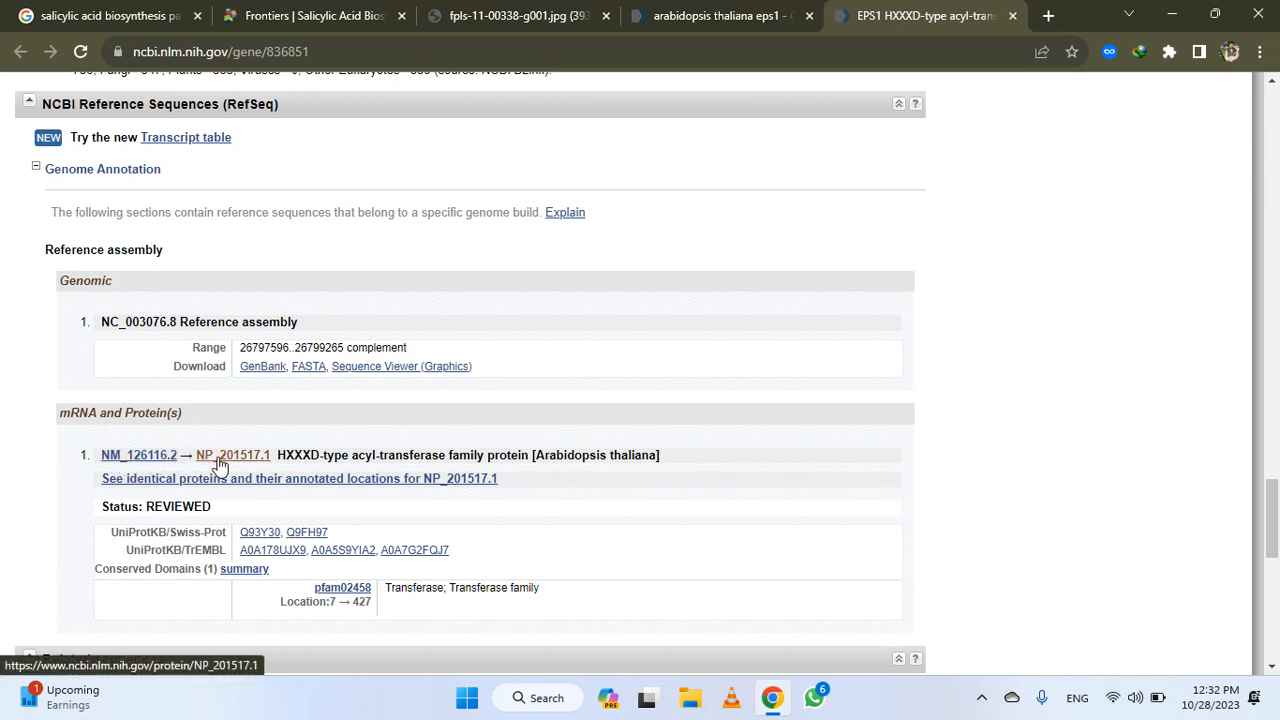
pyautogui.keyDown('ctrl'); pyautogui.click(220, 465); pyautogui.keyUp('ctrl')
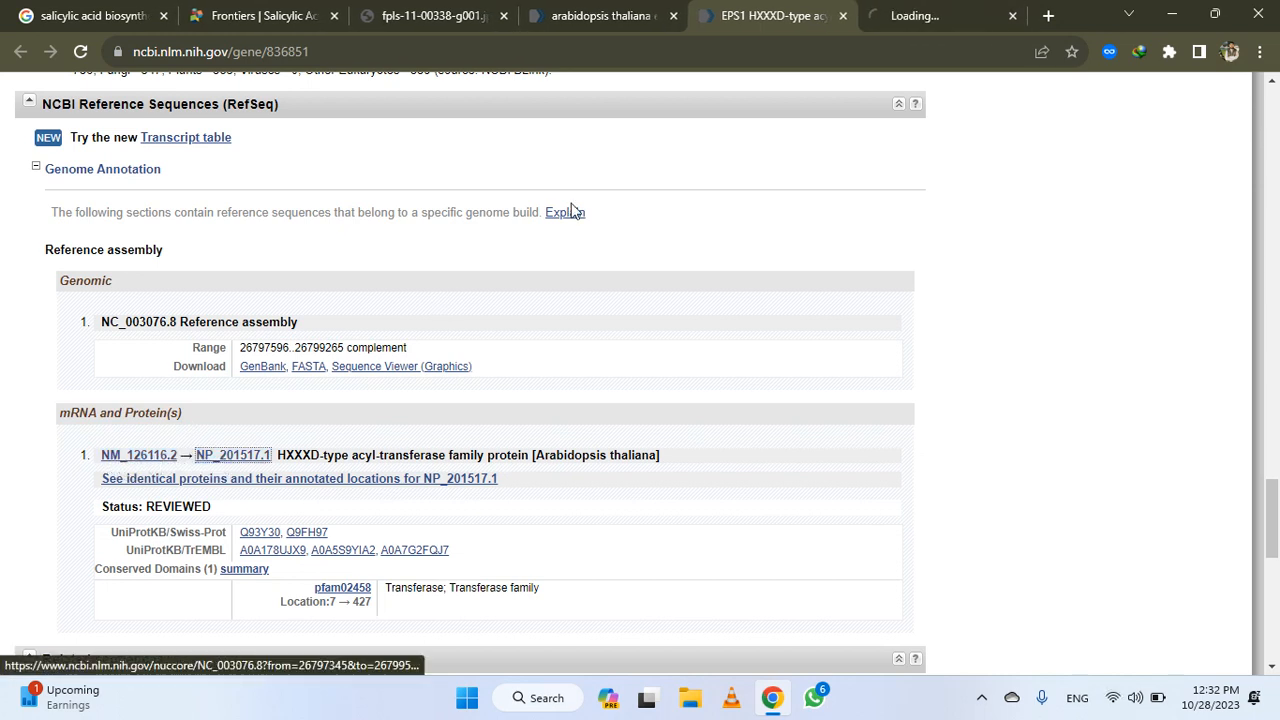
pyautogui.click(933, 19)
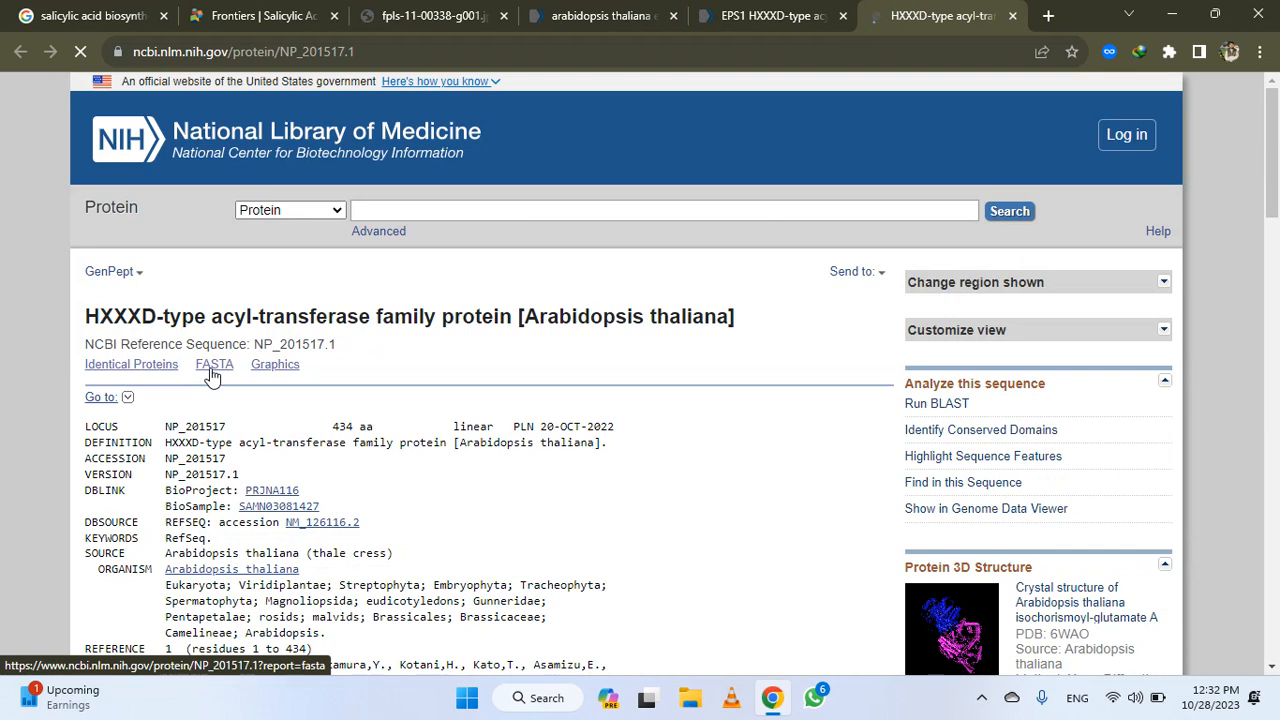
# Display the protein record in FASTA format and copy the full sequence including its header line
pyautogui.click(212, 369)
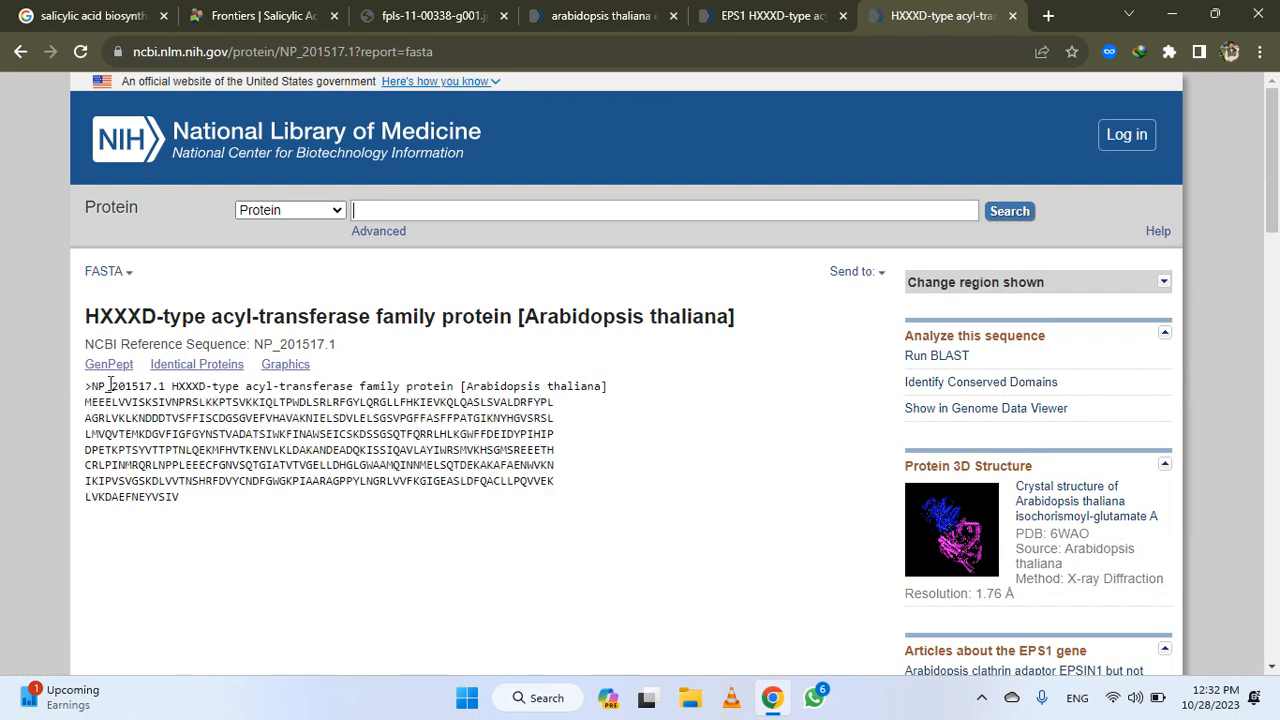
pyautogui.moveTo(87, 386); pyautogui.dragTo(175, 496)
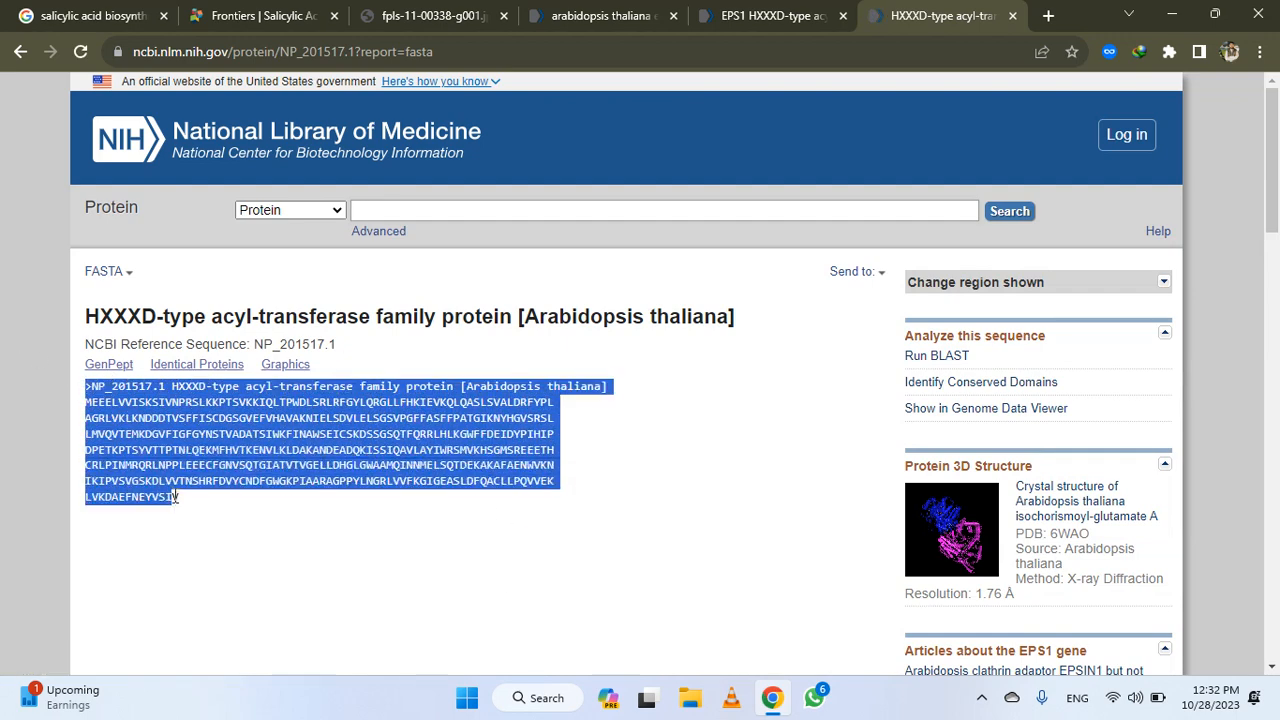
pyautogui.click(86, 390)
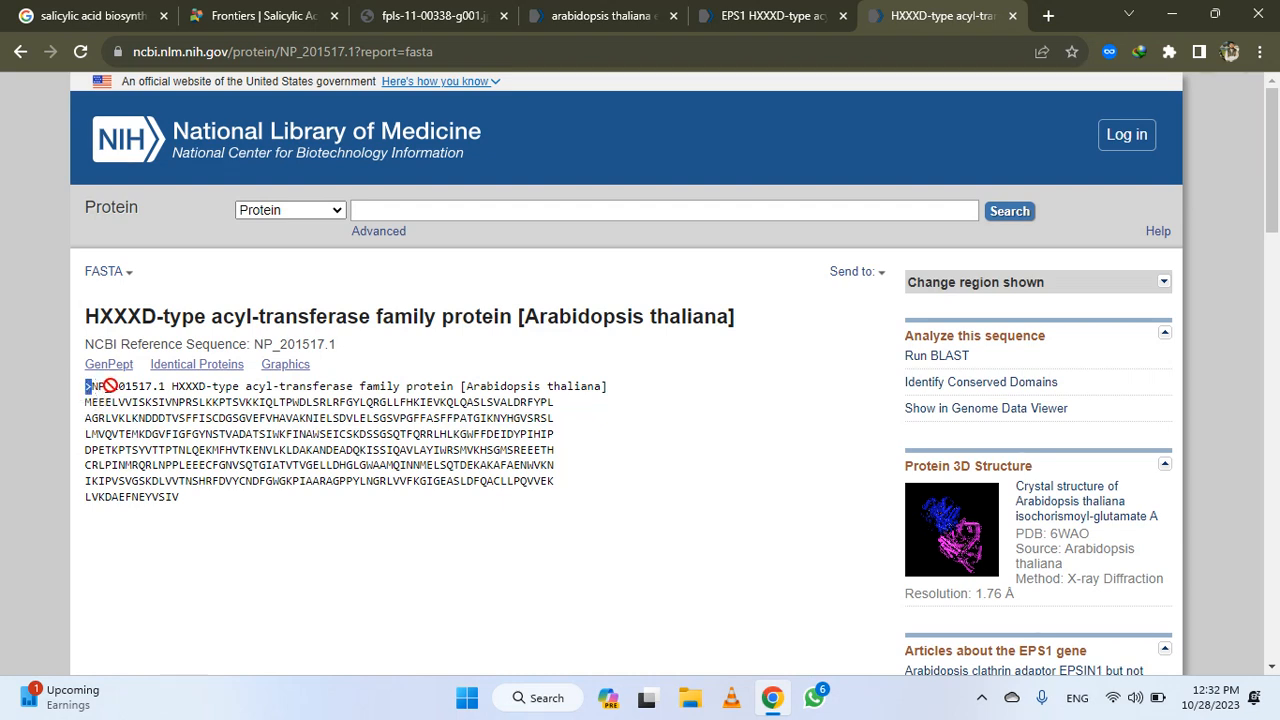
pyautogui.click(84, 390)
pyautogui.moveTo(108, 410); pyautogui.dragTo(190, 507)
pyautogui.hotkey('ctrl', 'c')
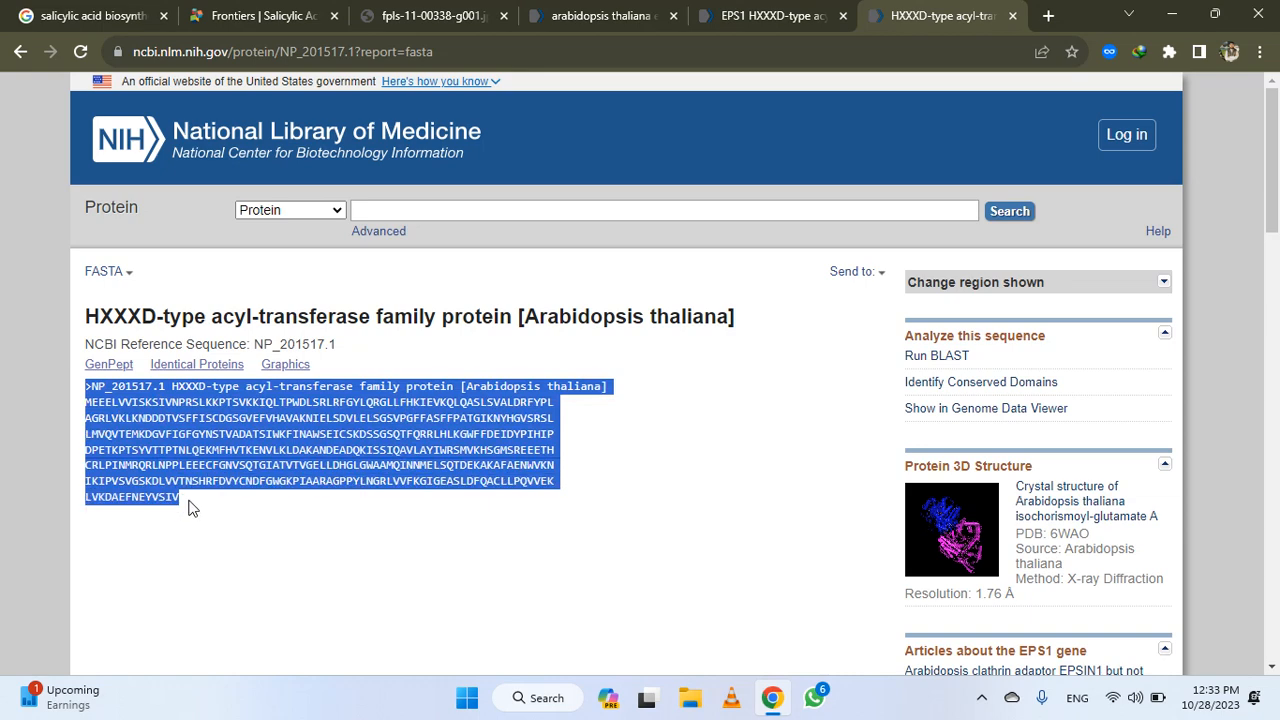
# Switch to Notepad++ and paste the copied FASTA sequence into a new document
pyautogui.click(467, 696)
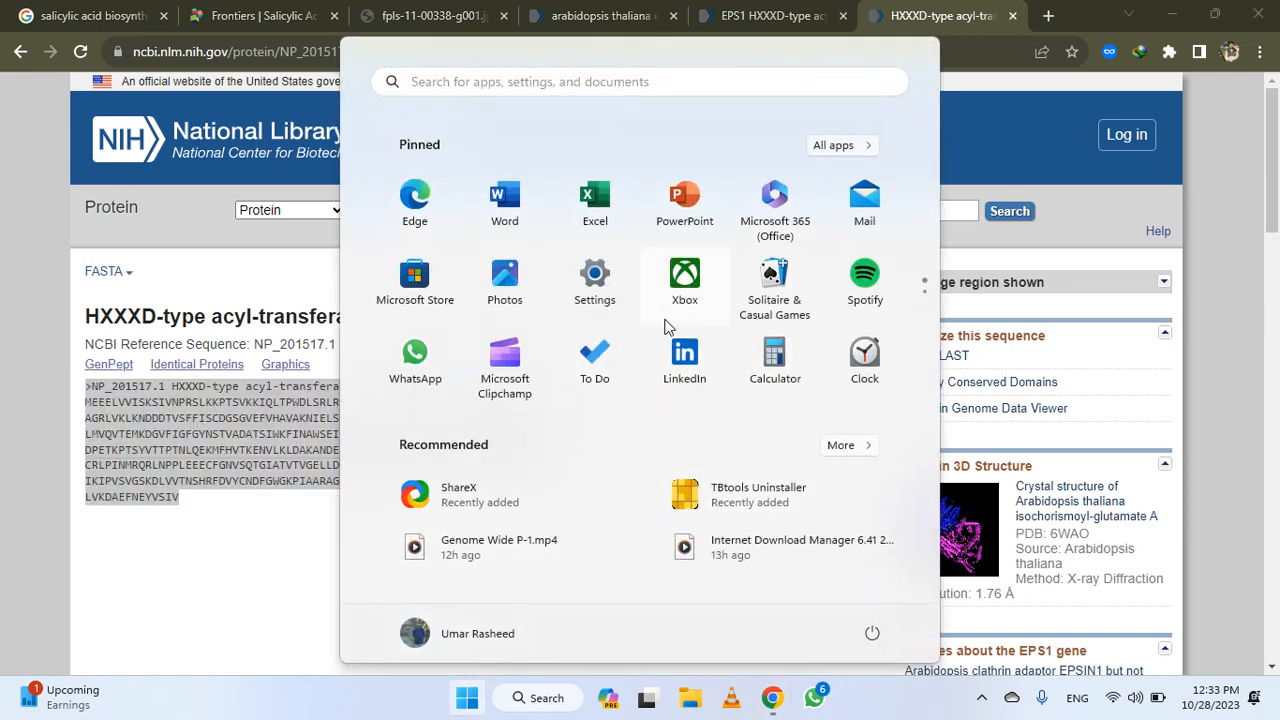
pyautogui.click(630, 81)
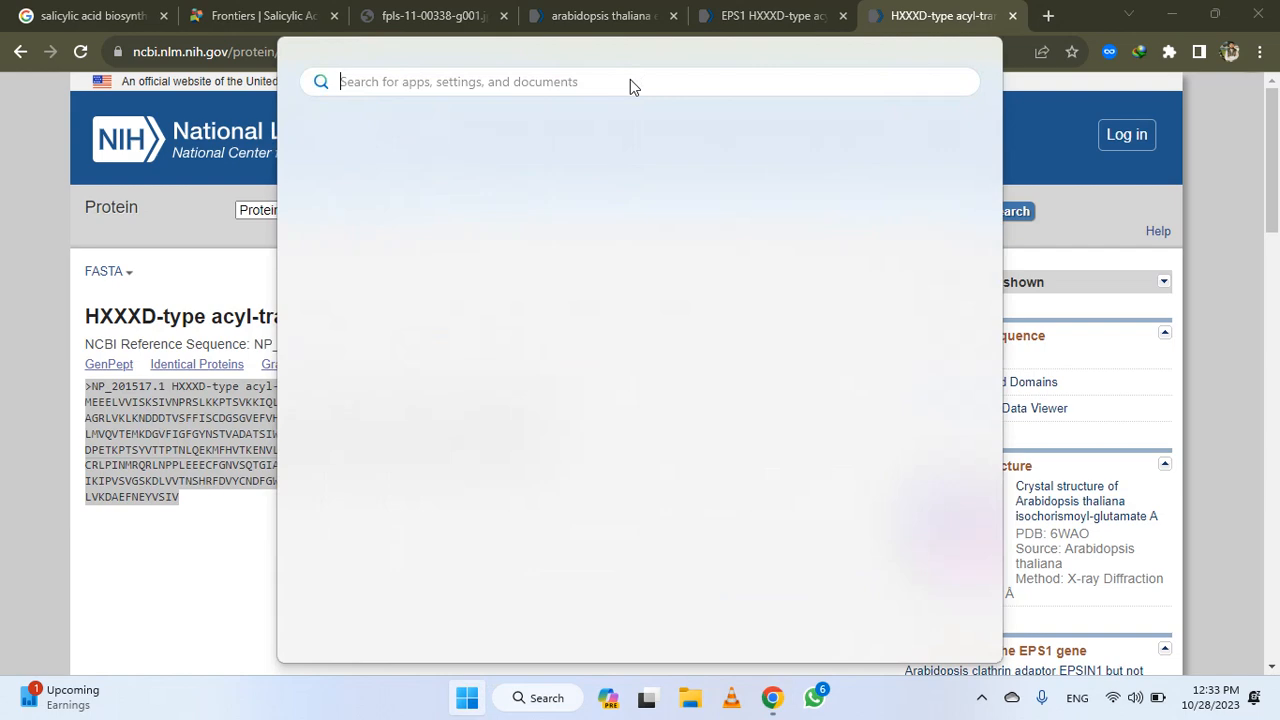
pyautogui.write('not')
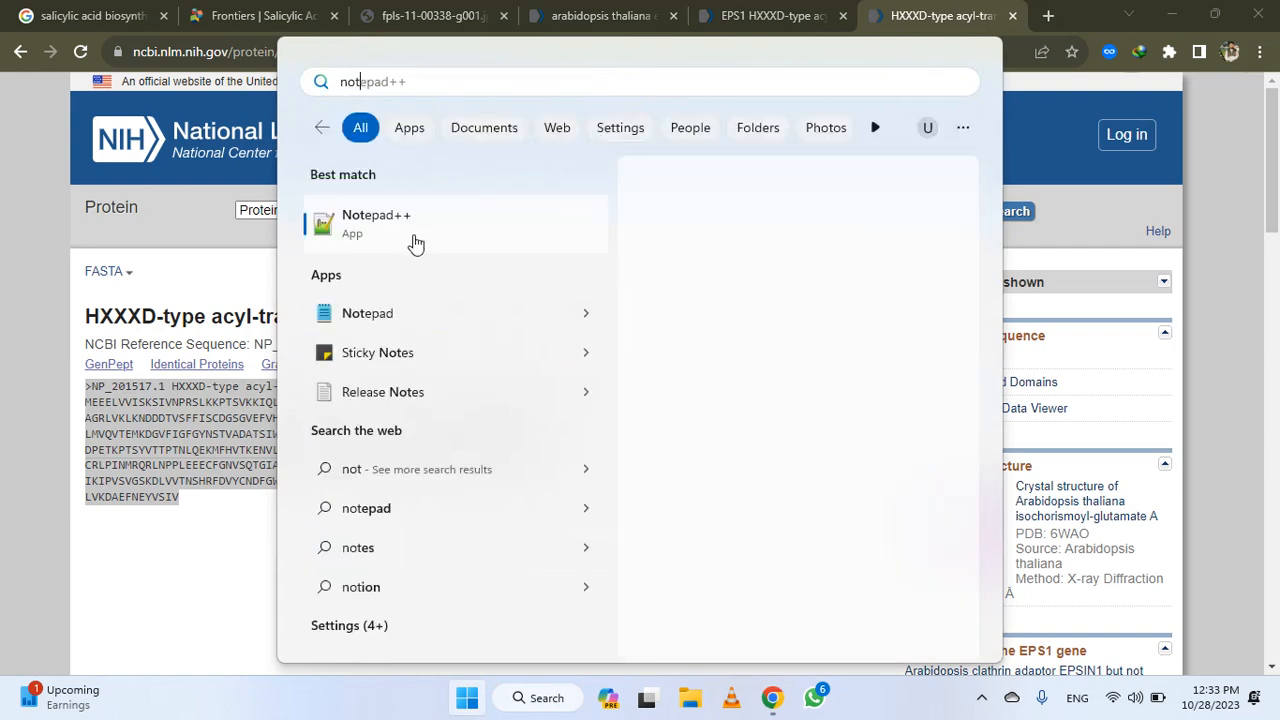
pyautogui.click(418, 236)
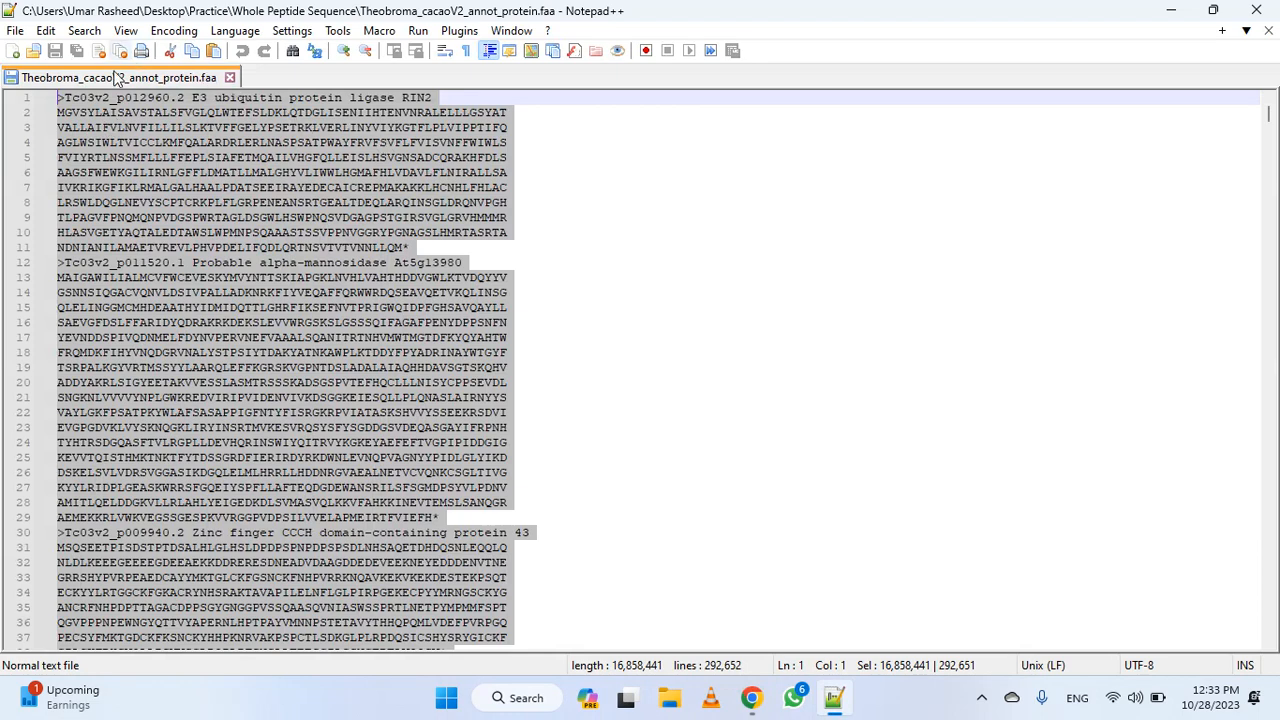
pyautogui.hotkey('ctrl', 'n')
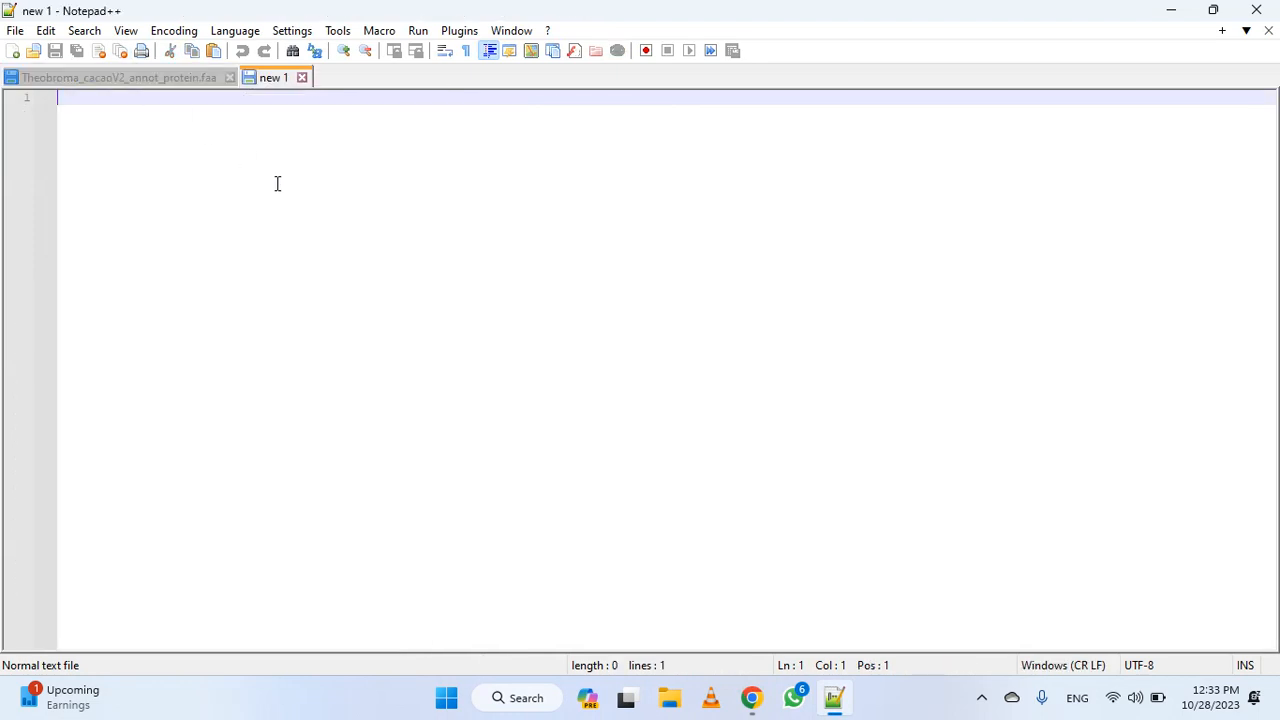
pyautogui.hotkey('ctrl', 'v')
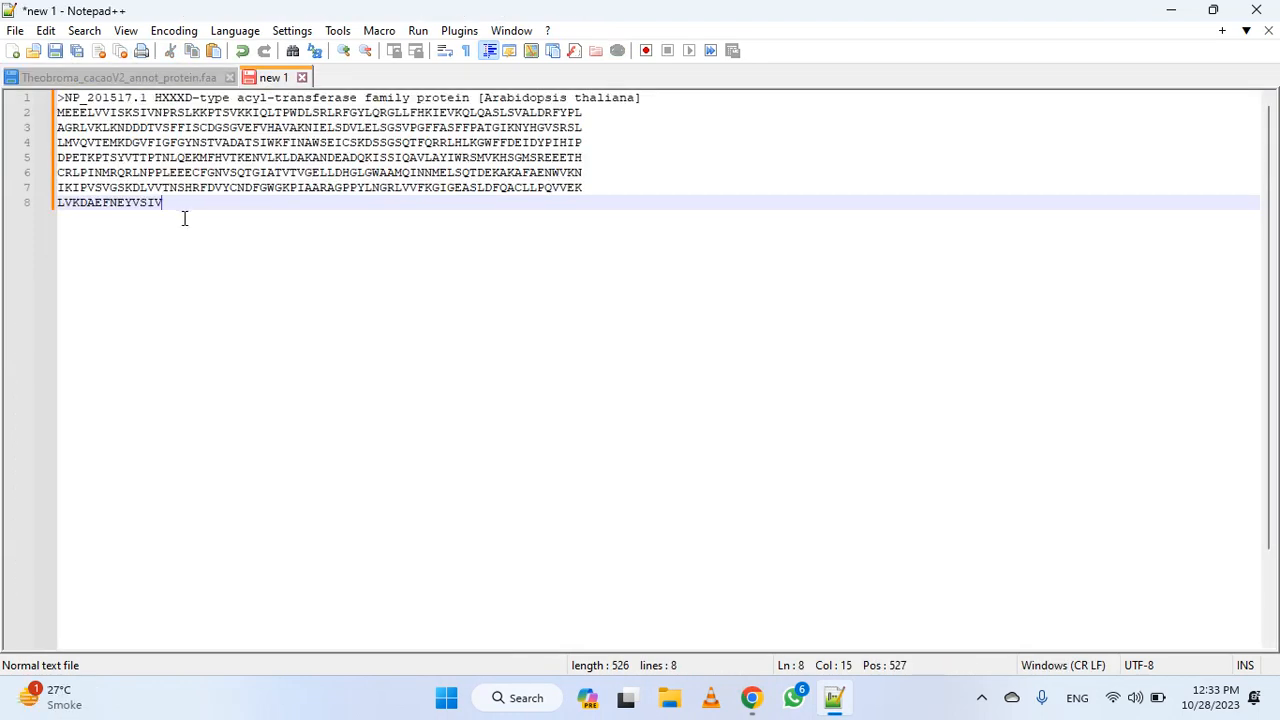
# Save the document as EPS1 Peptide Seq.txt in the Practice folder on the Desktop
pyautogui.hotkey('ctrl', 's')
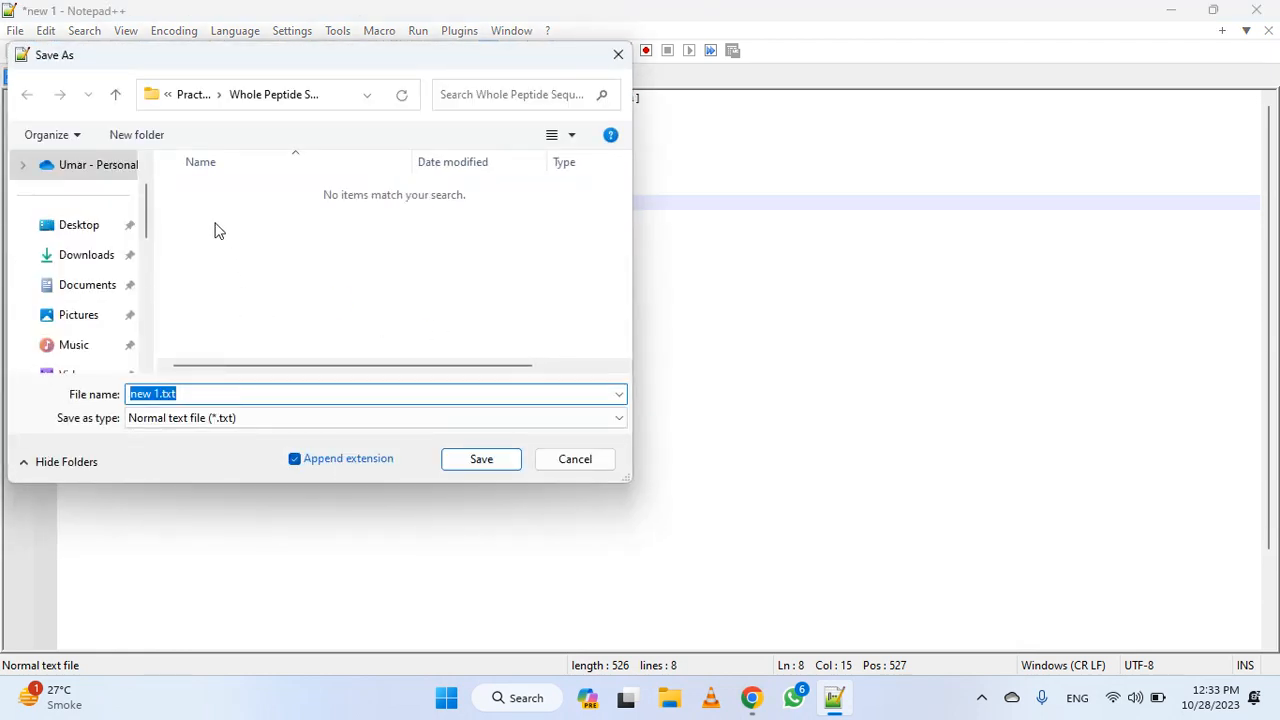
pyautogui.scroll(1, 95, 278)
pyautogui.click(86, 292)
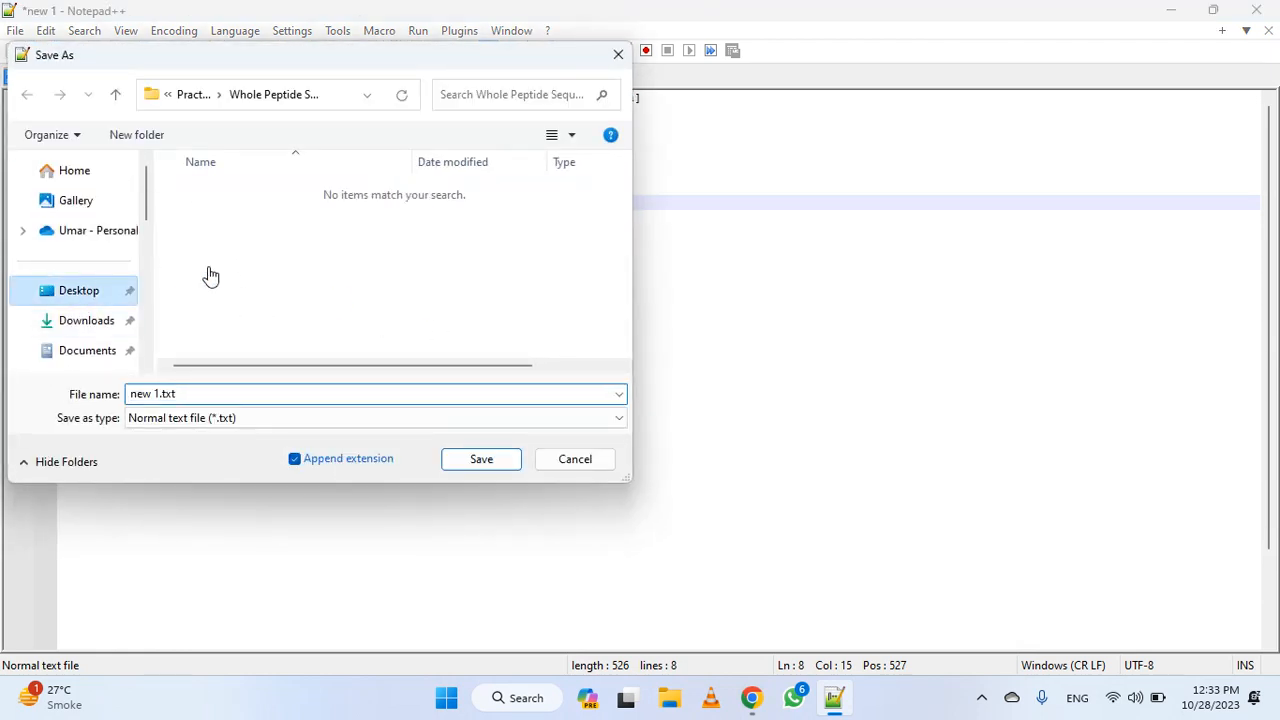
pyautogui.doubleClick(214, 199)
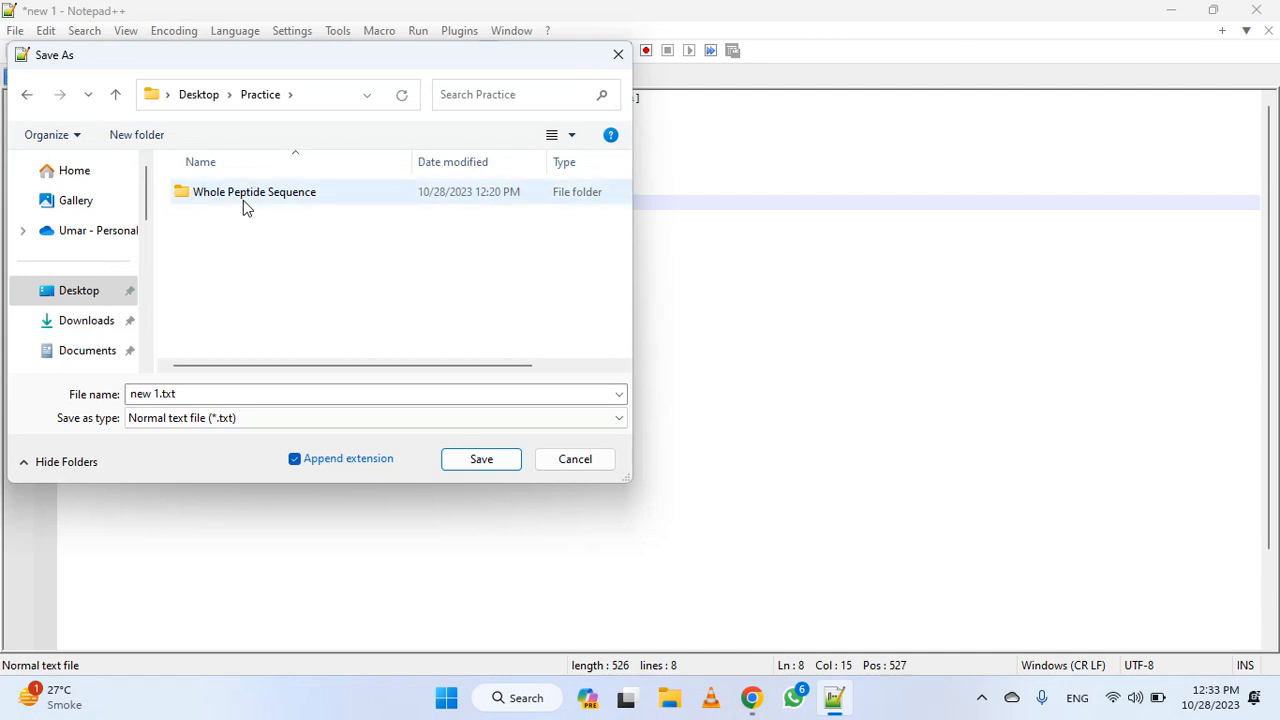
pyautogui.moveTo(176, 394)
pyautogui.mouseDown()
pyautogui.moveTo(128, 396)
pyautogui.moveTo(158, 398)
pyautogui.mouseUp()
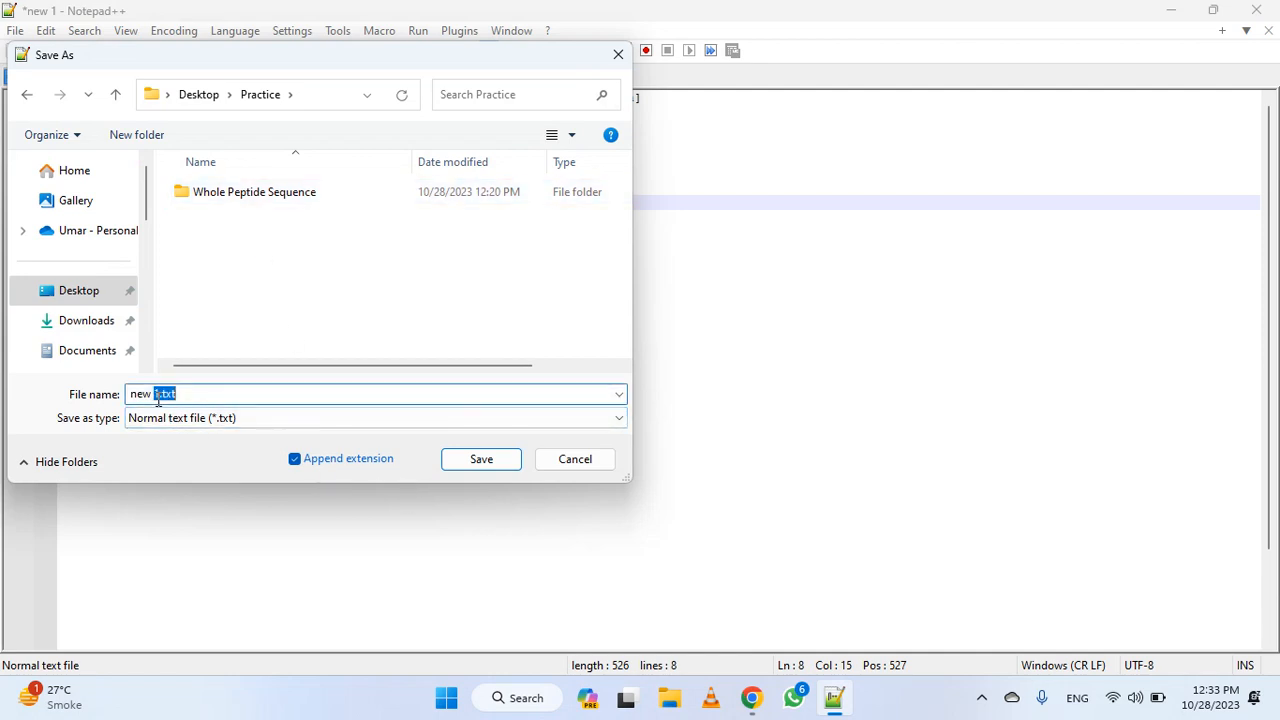
pyautogui.click(158, 398)
pyautogui.hotkey('ctrl', 'shift', 'Right')
pyautogui.hotkey('ctrl', 'shift', 'Right')
pyautogui.write('EPS1 Peptide')
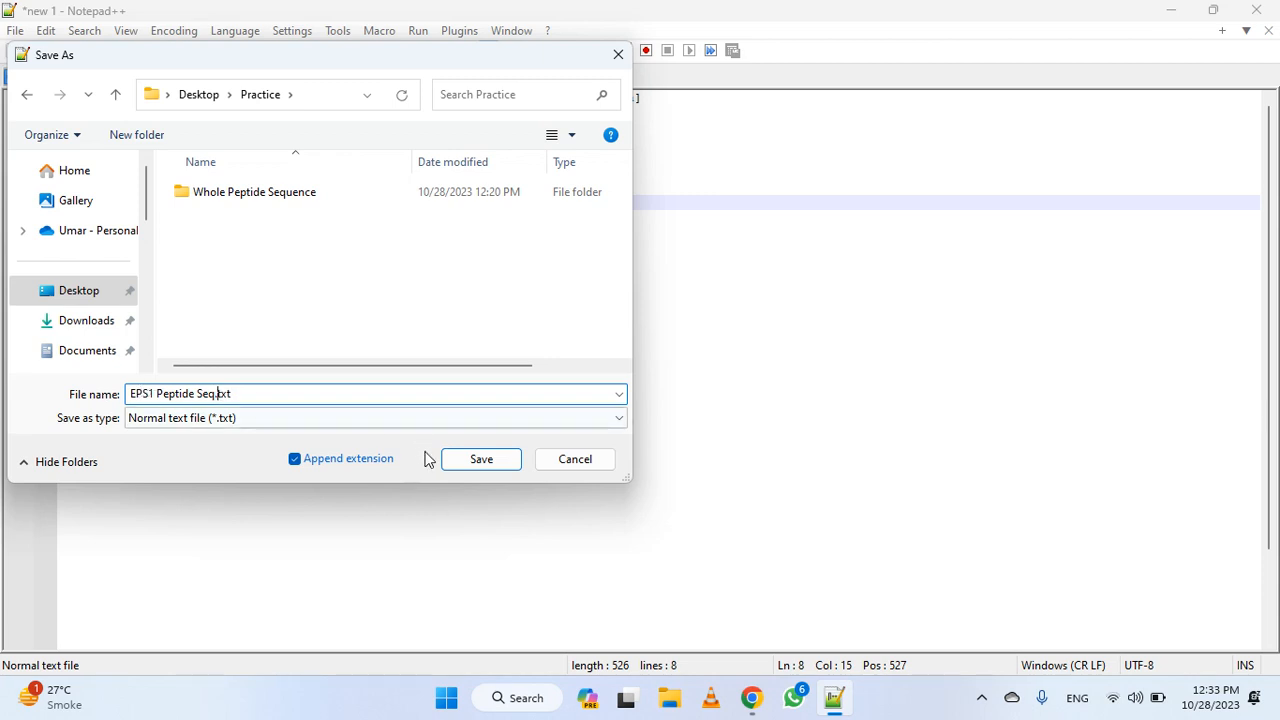
pyautogui.click(508, 467)
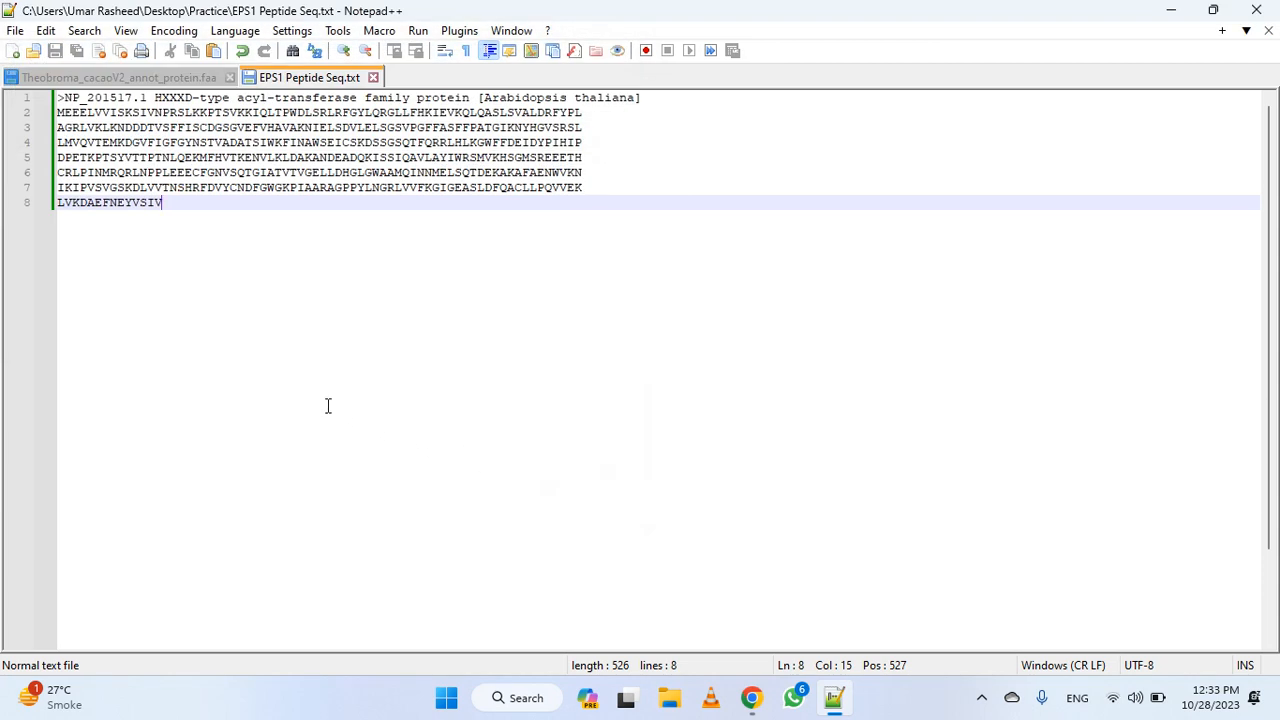
# Add two line breaks after the peptide sequence and select the whole FASTA entry with its header
pyautogui.press('Return')
pyautogui.press('Return')
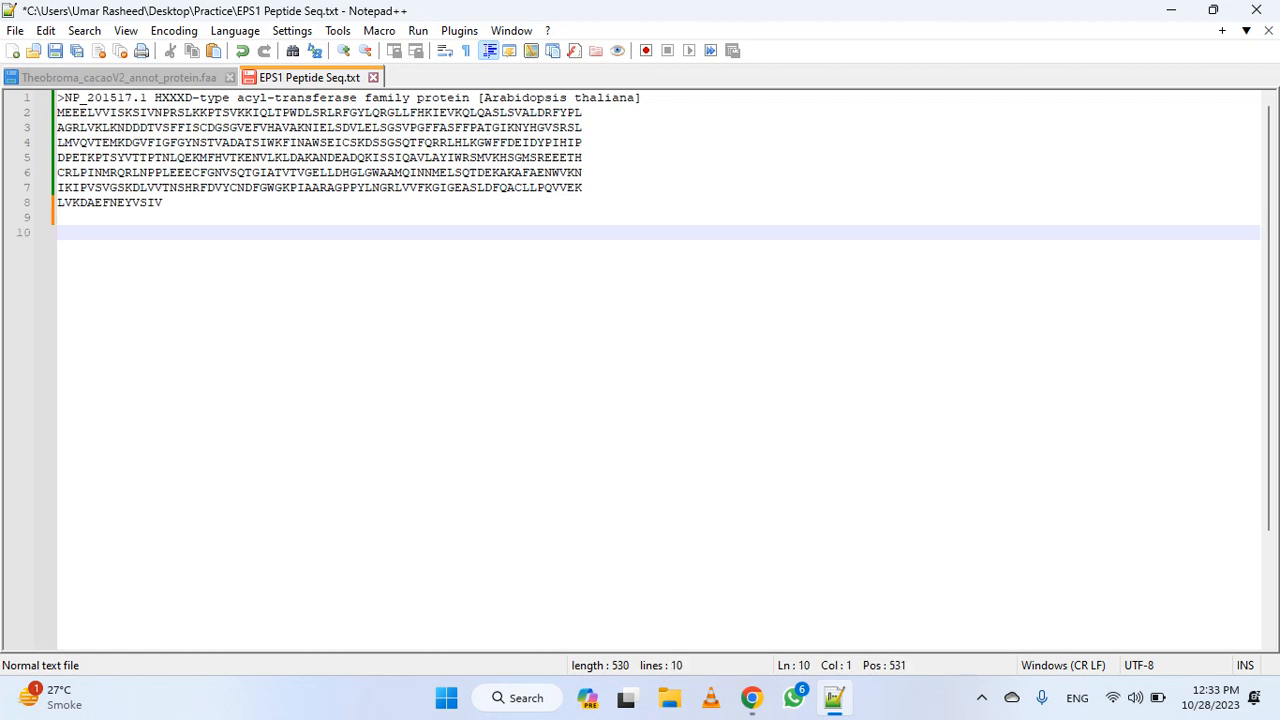
pyautogui.hotkey('ctrl', 'a')
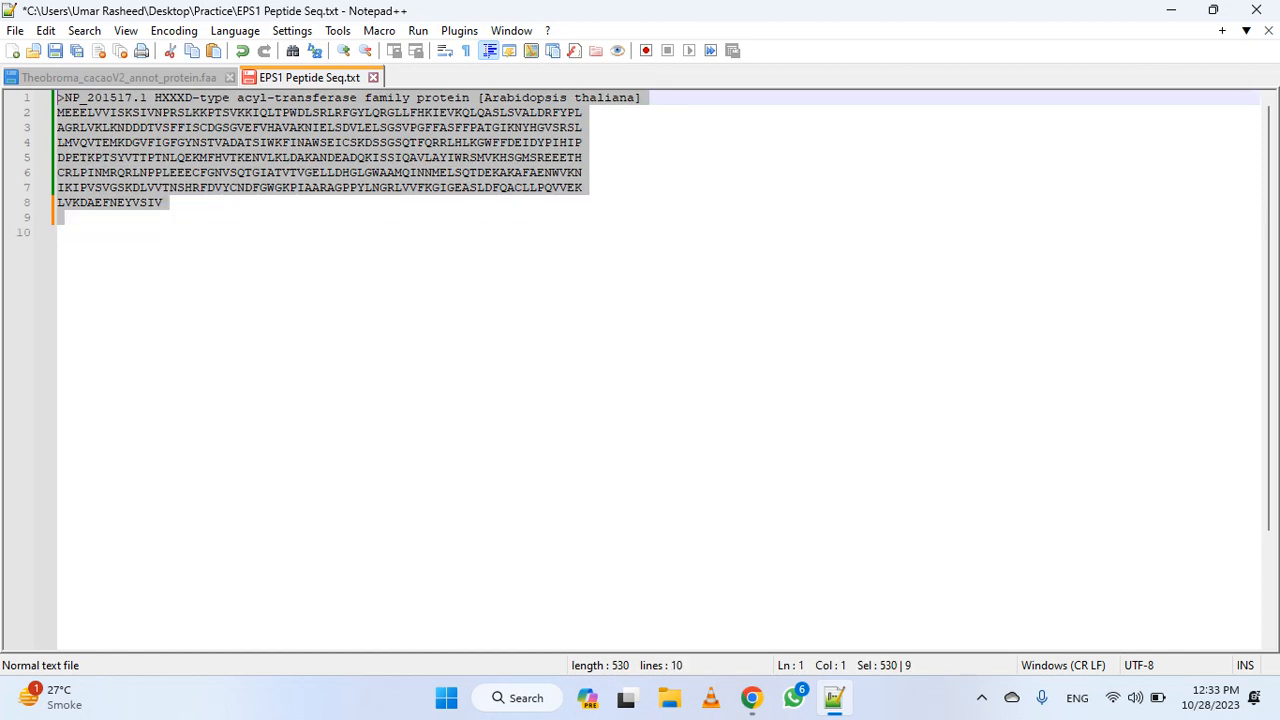
pyautogui.moveTo(170, 220); pyautogui.dragTo(44, 97)
# Switch to Chrome, search Google for motiffinder in a new tab, and open GenomeNet's MOTIF search page at its sequence data entry
pyautogui.click(751, 697)
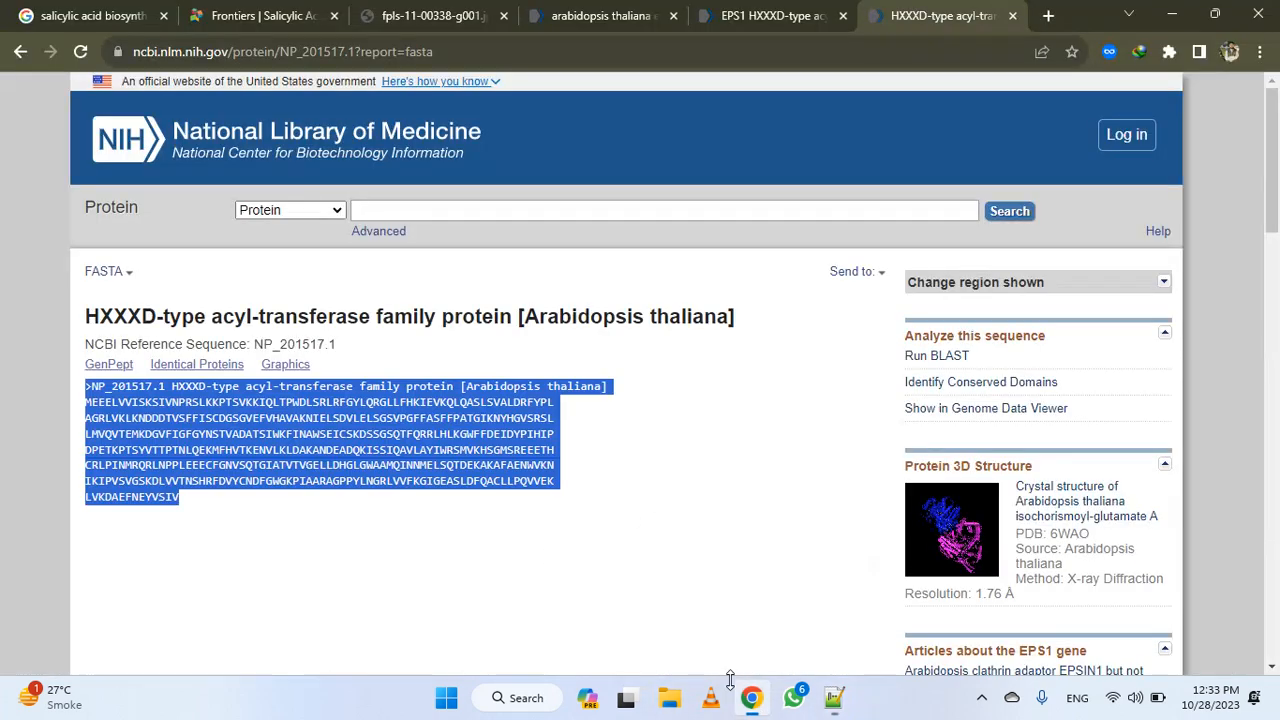
pyautogui.hotkey('ctrl', 't')
pyautogui.write('moti')
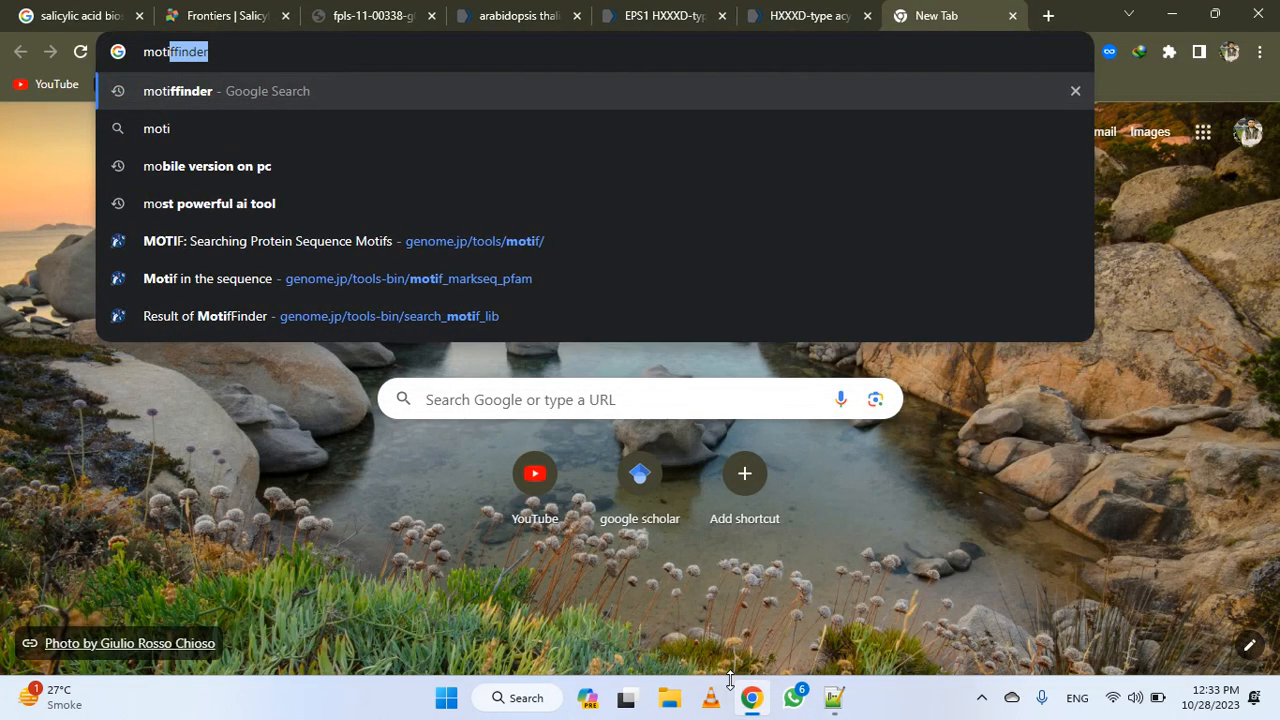
pyautogui.press('Return')
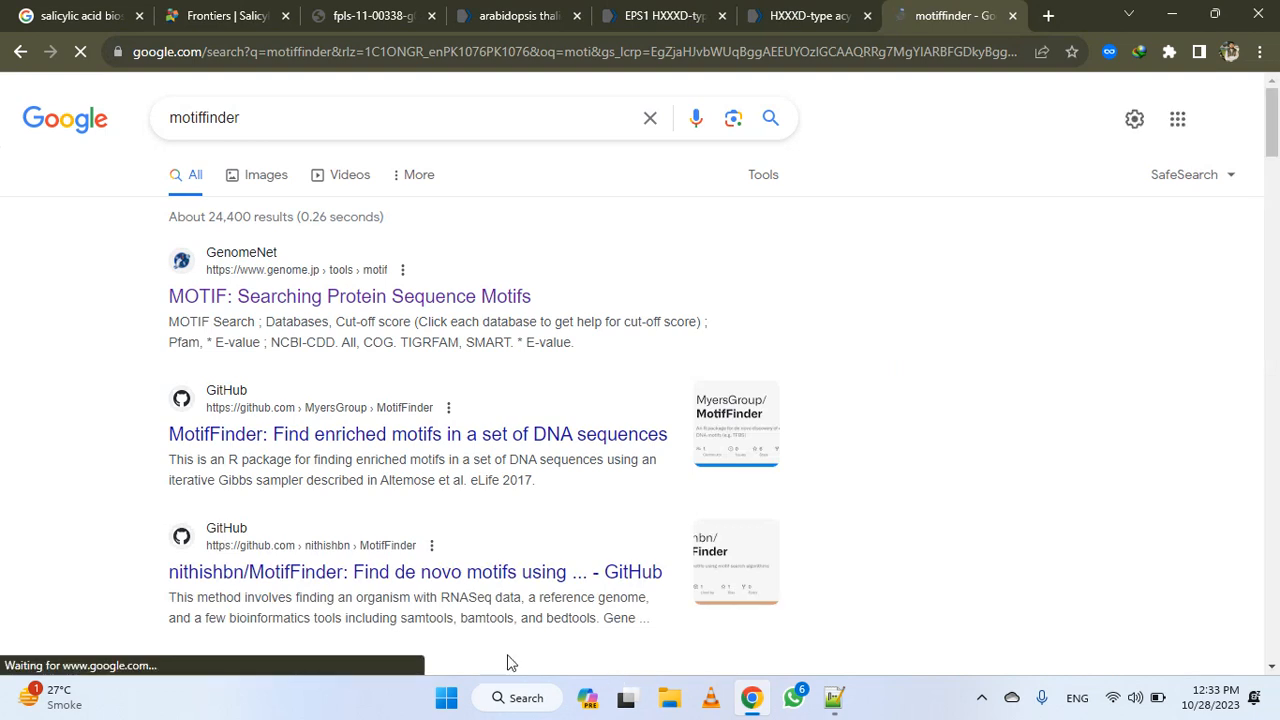
pyautogui.click(403, 300)
pyautogui.click(316, 384)
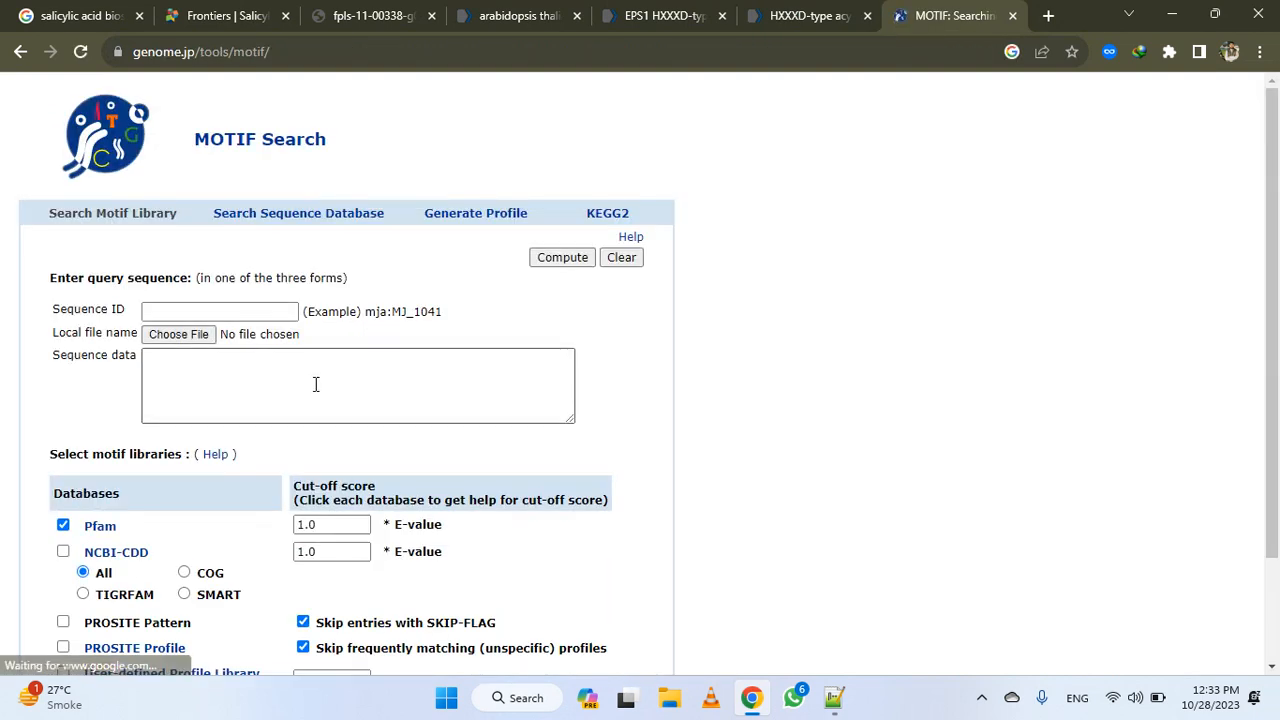
# Paste the copied EPS1 FASTA entry as the query sequence data and run the motif search against Pfam
pyautogui.hotkey('ctrl', 'v')
pyautogui.scroll(5, 323, 390)
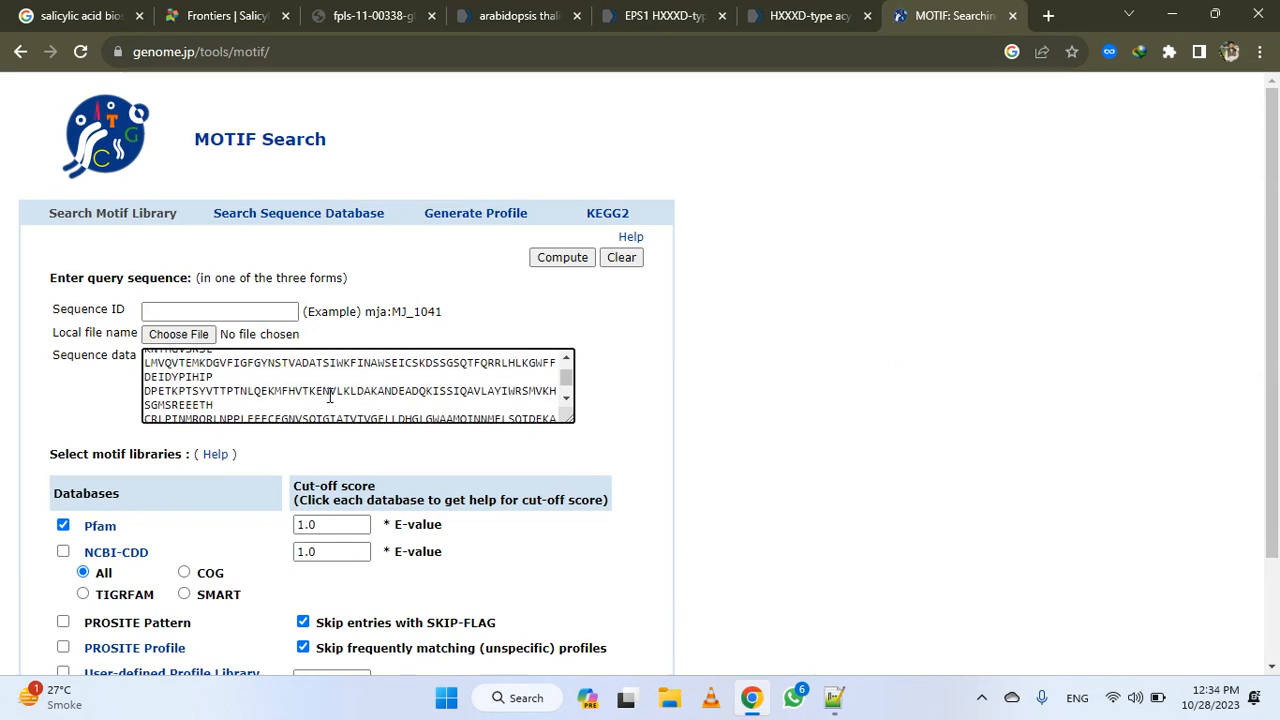
pyautogui.scroll(-5, 320, 395)
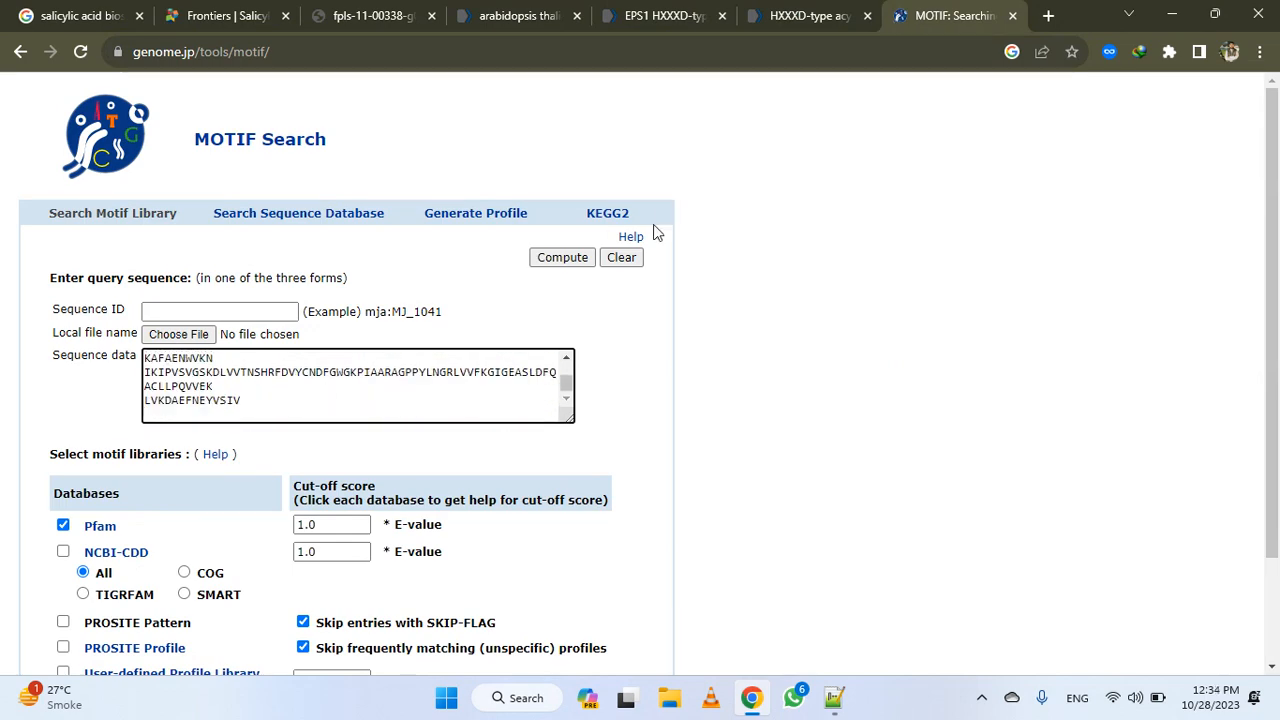
pyautogui.click(551, 260)
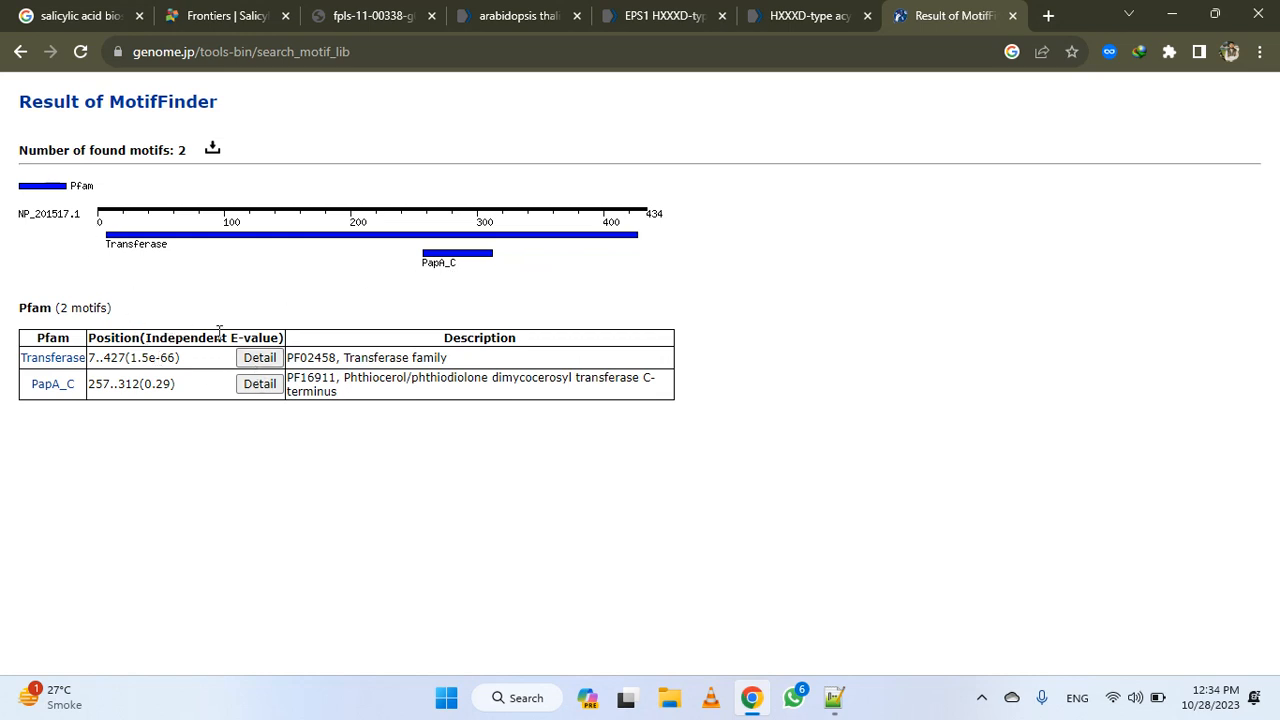
# Open the details of the Transferase and PapA_C motifs in separate tabs and copy the red Transferase motif region of the sequence
pyautogui.middleClick(263, 362)
pyautogui.middleClick(259, 384)
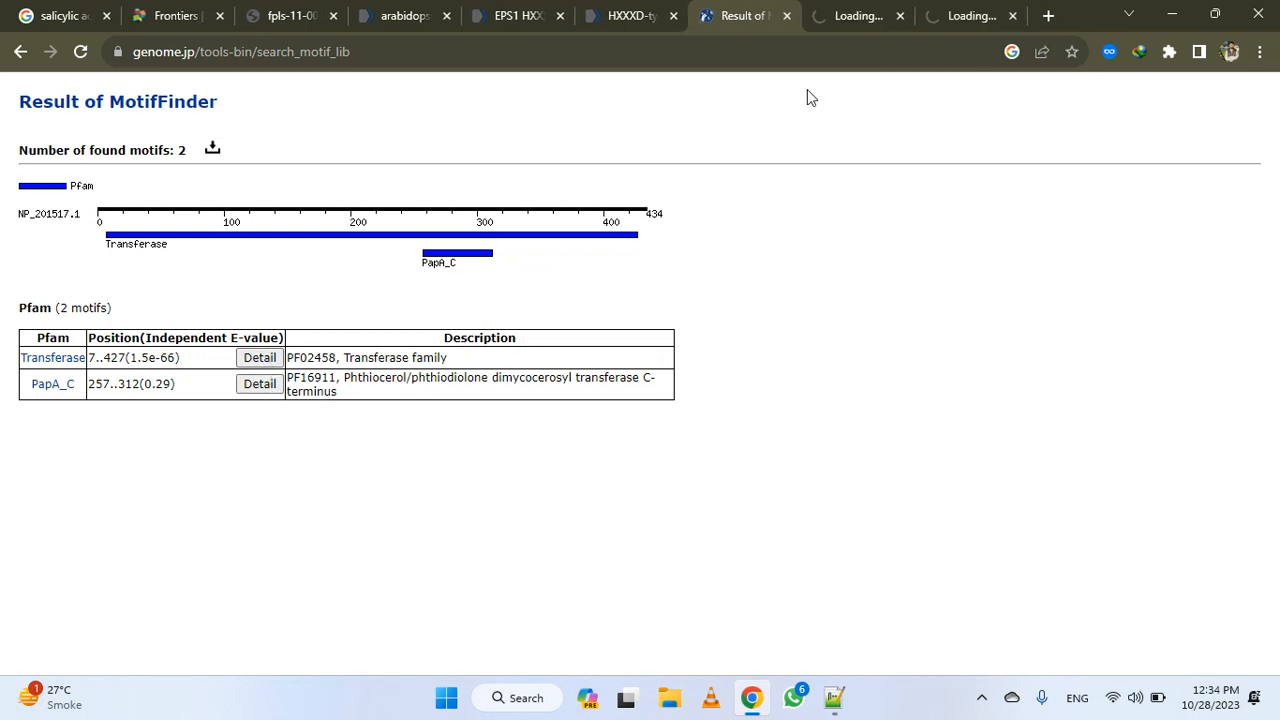
pyautogui.click(840, 16)
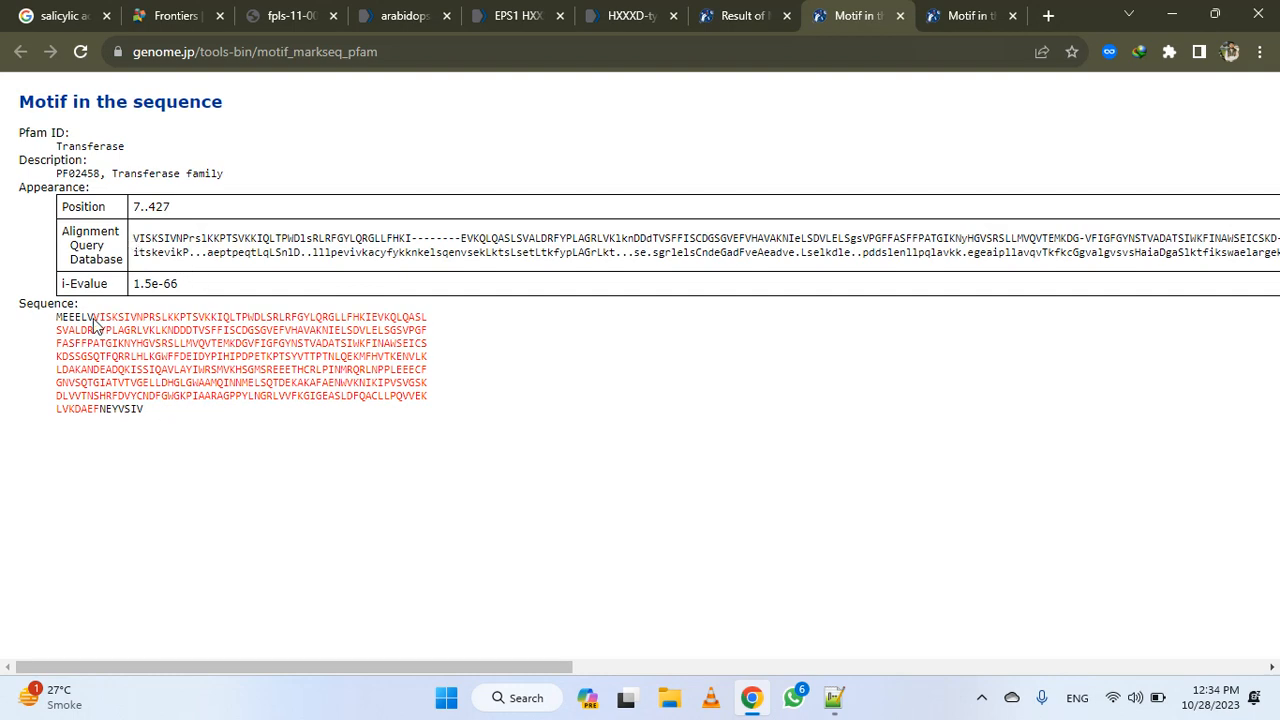
pyautogui.moveTo(93, 320); pyautogui.dragTo(102, 409)
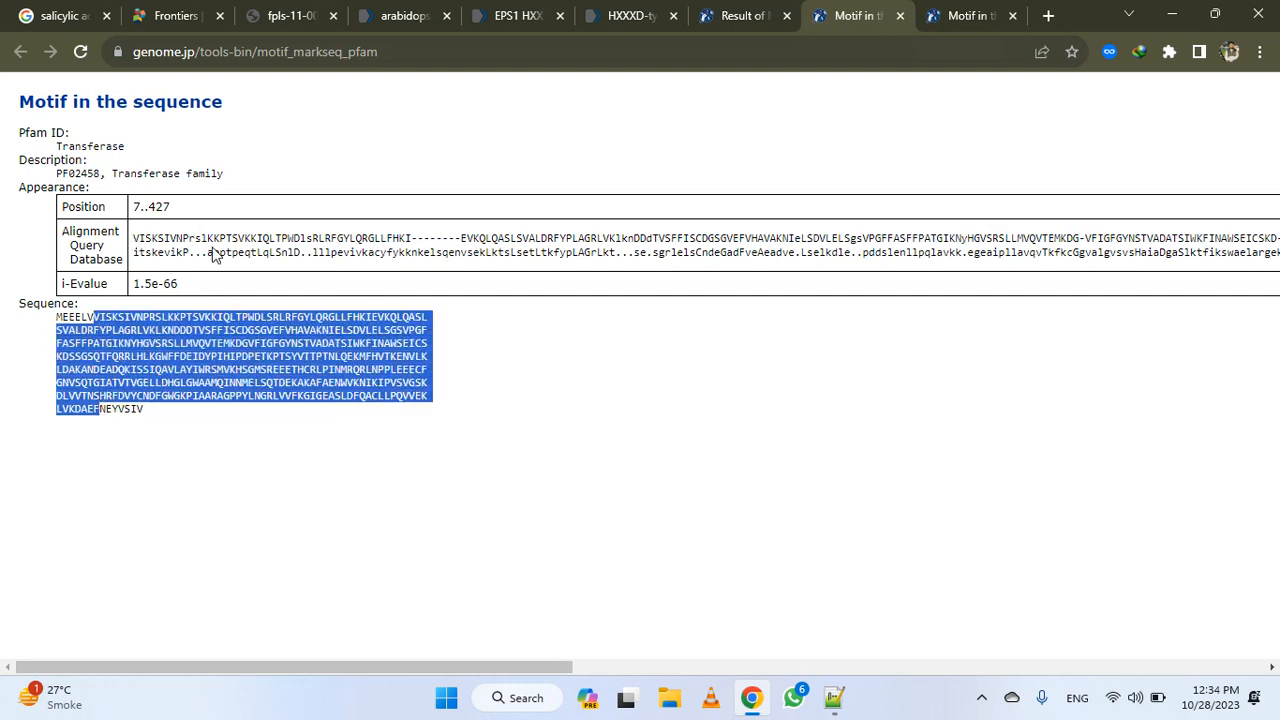
# Compare the protein family name on the NCBI EPS1 gene page with the Transferase and PapA_C motif results
pyautogui.click(508, 15)
pyautogui.scroll(-10, 551, 317)
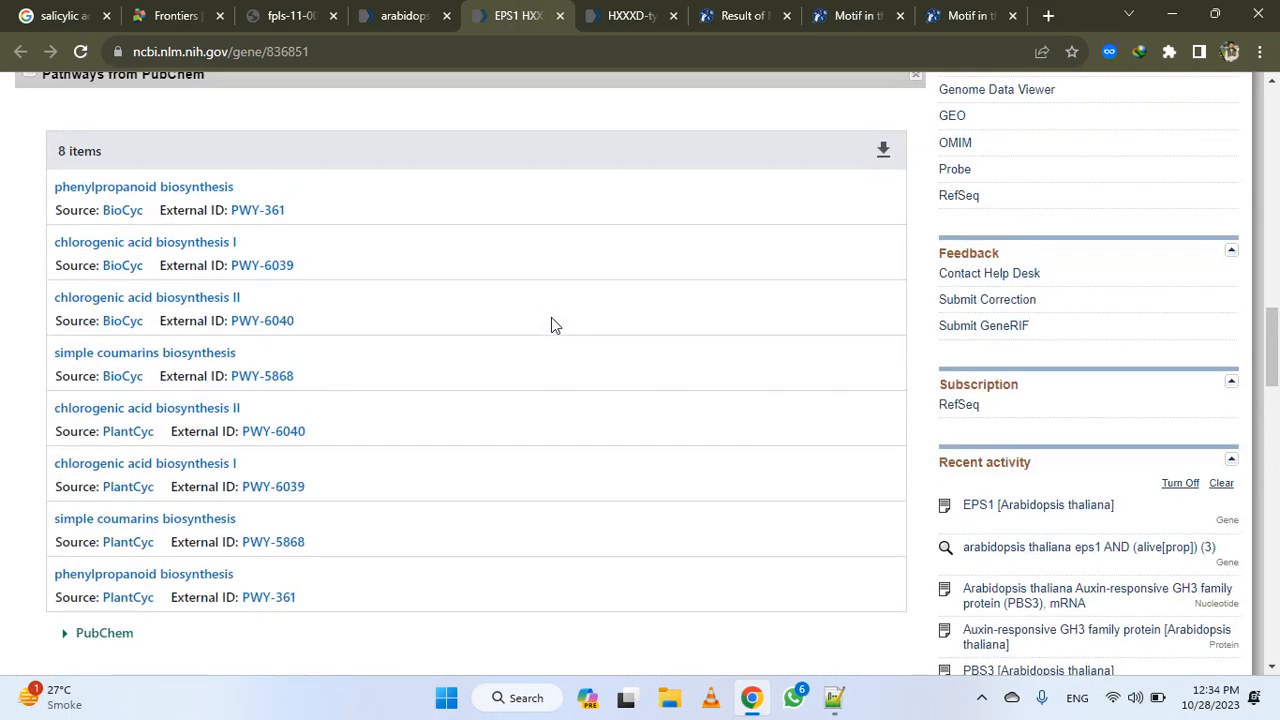
pyautogui.scroll(10, 551, 317)
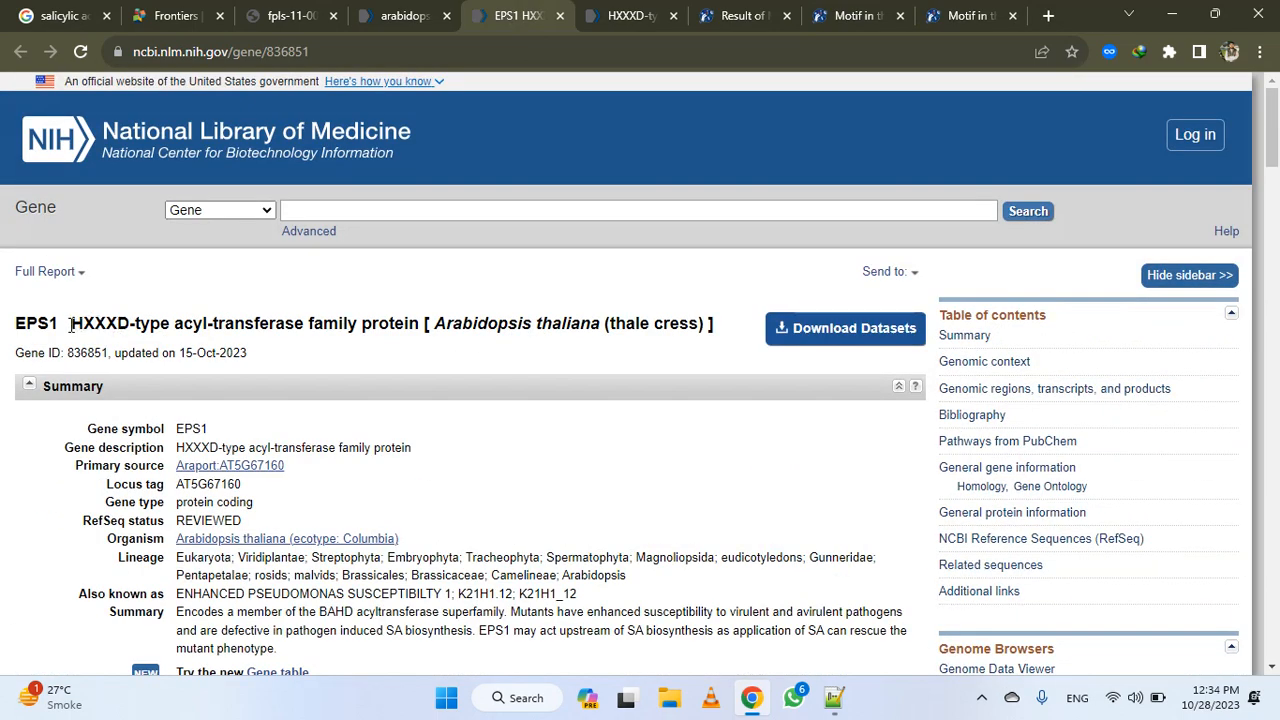
pyautogui.moveTo(70, 323); pyautogui.dragTo(422, 325)
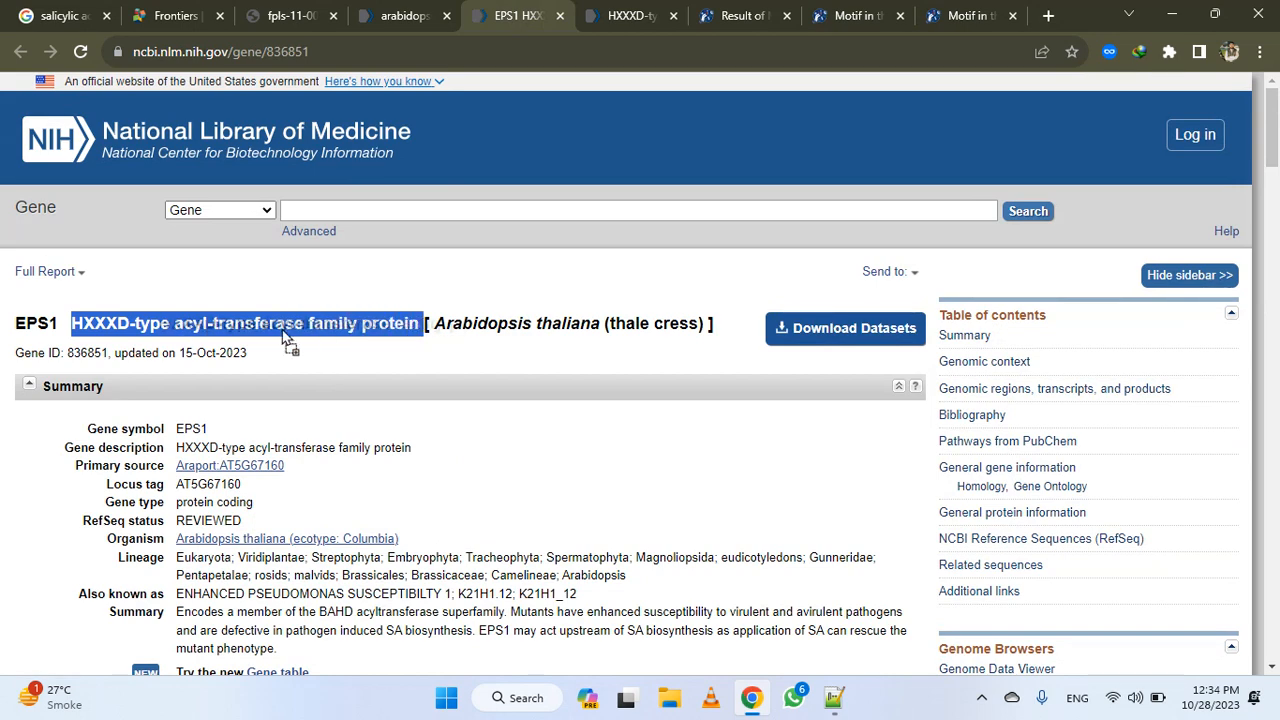
pyautogui.click(962, 15)
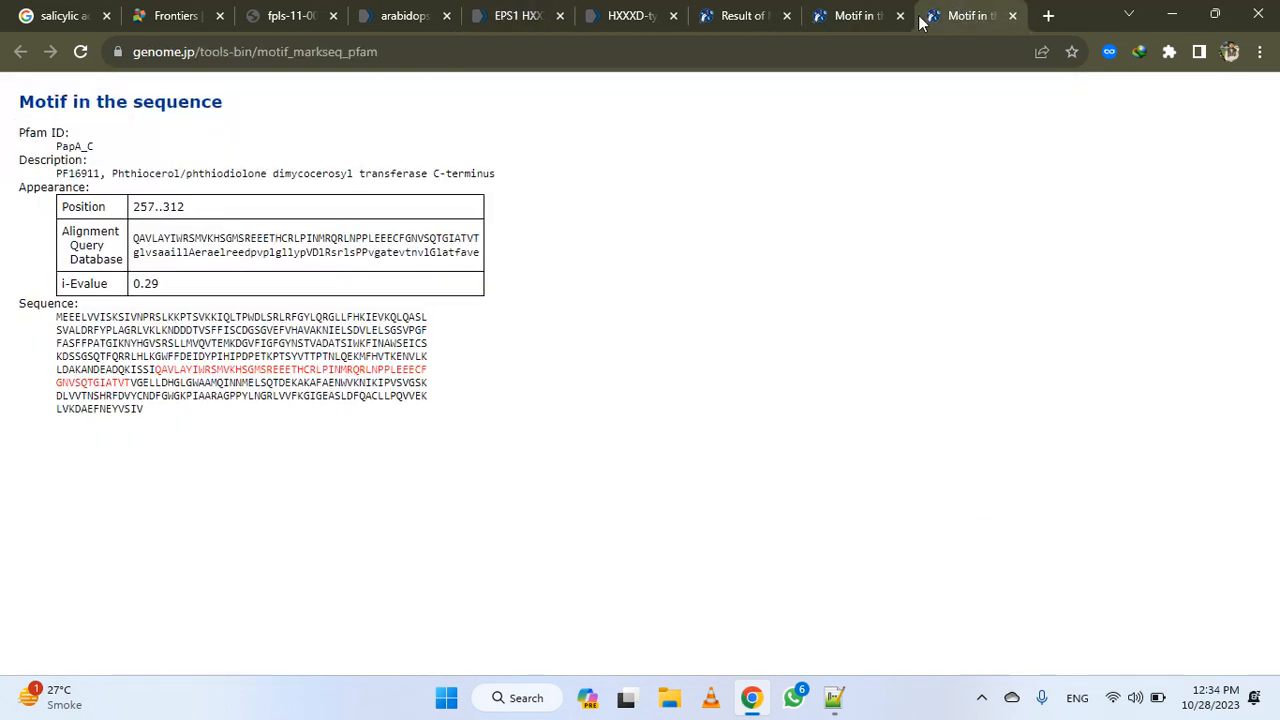
pyautogui.click(850, 15)
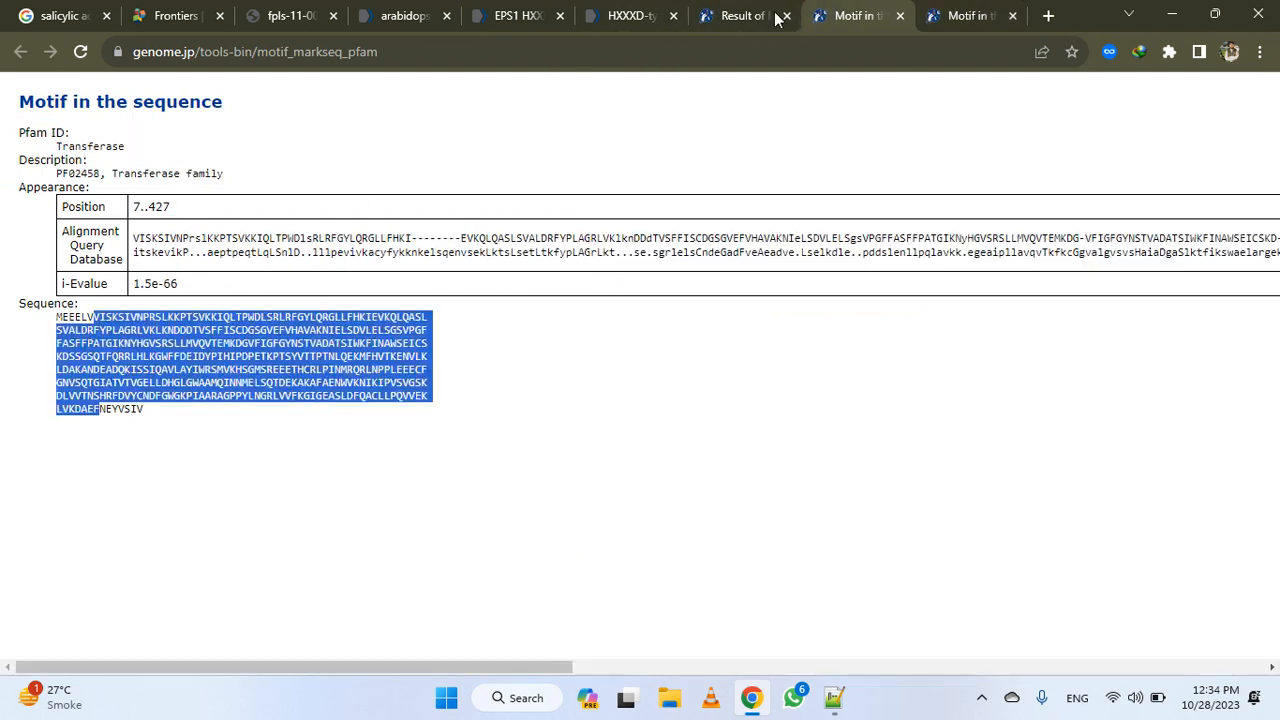
pyautogui.click(750, 15)
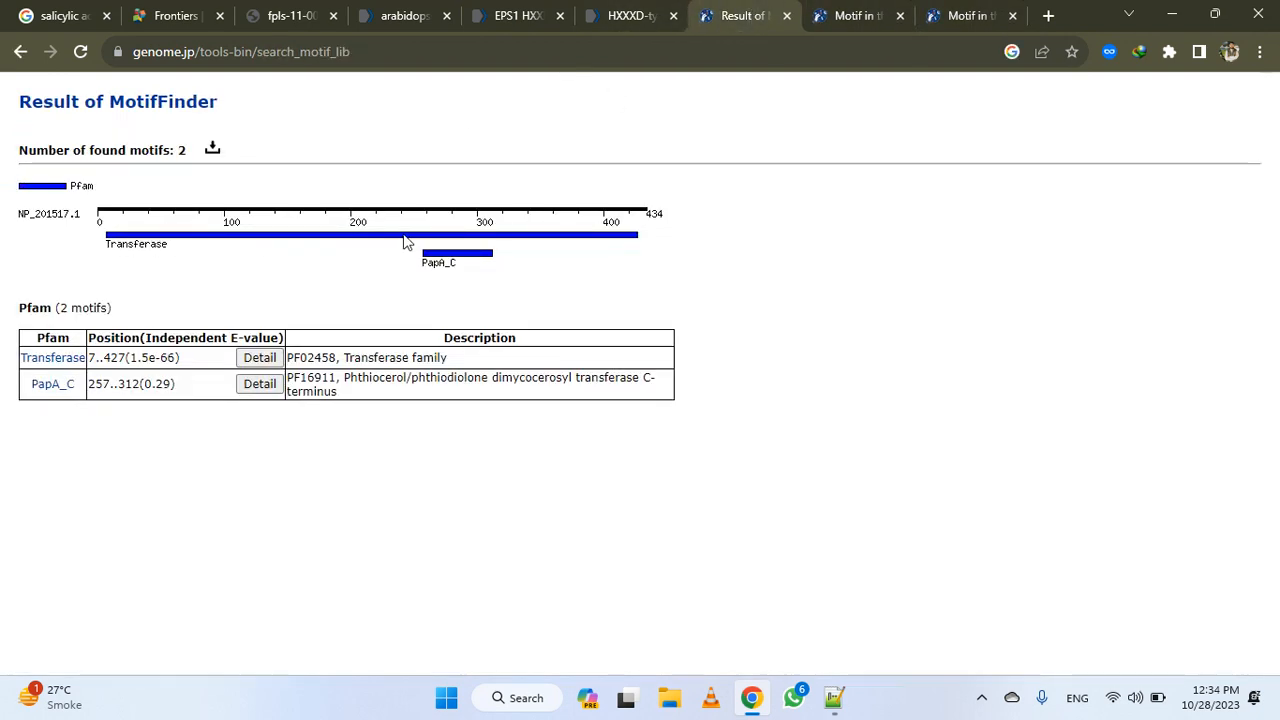
pyautogui.click(890, 12)
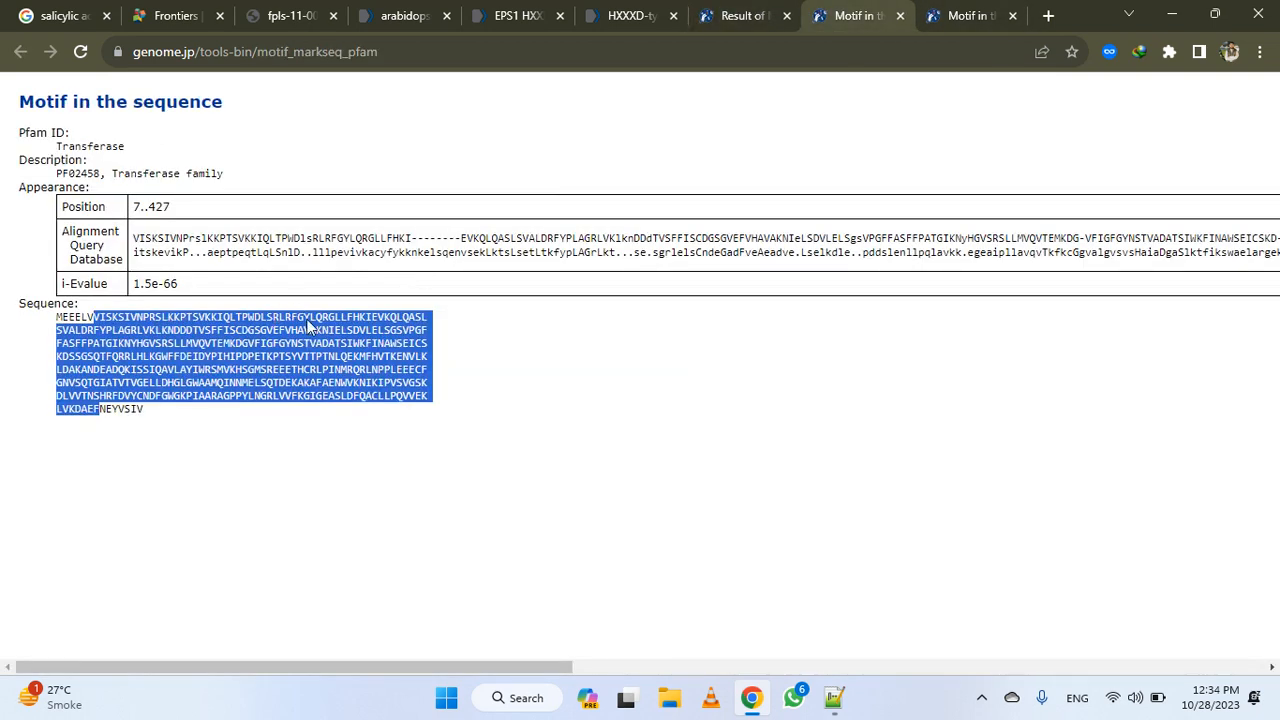
# Switch to Notepad++ and add the line "EPS1 gene motif" below the peptide entry, followed by the copied motif sequence
pyautogui.click(834, 700)
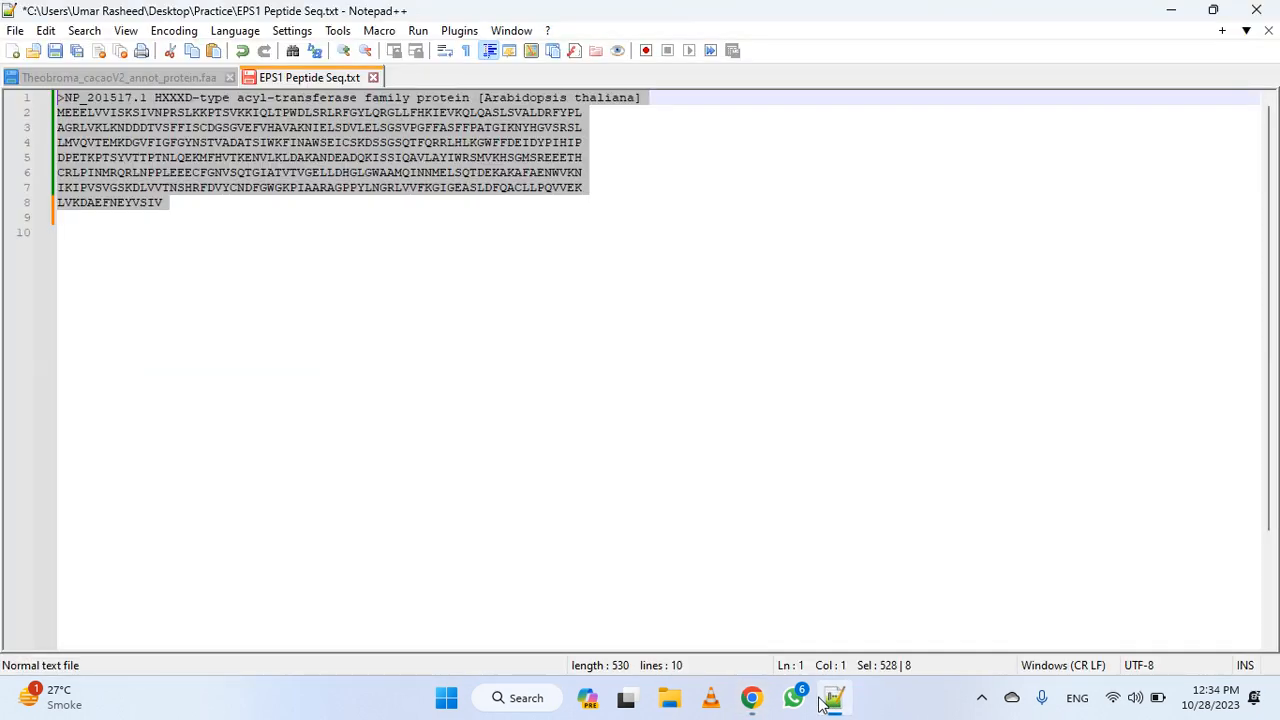
pyautogui.click(246, 401)
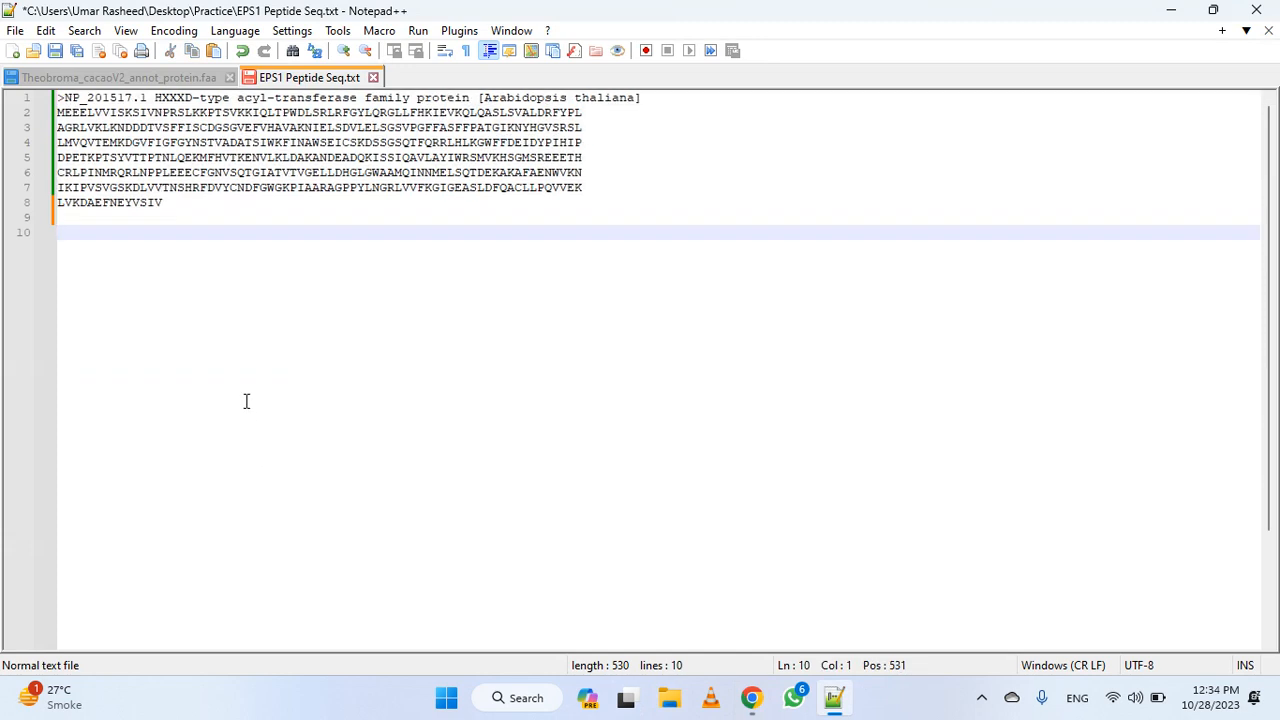
pyautogui.write('EP')
pyautogui.write('S1 gene motif')
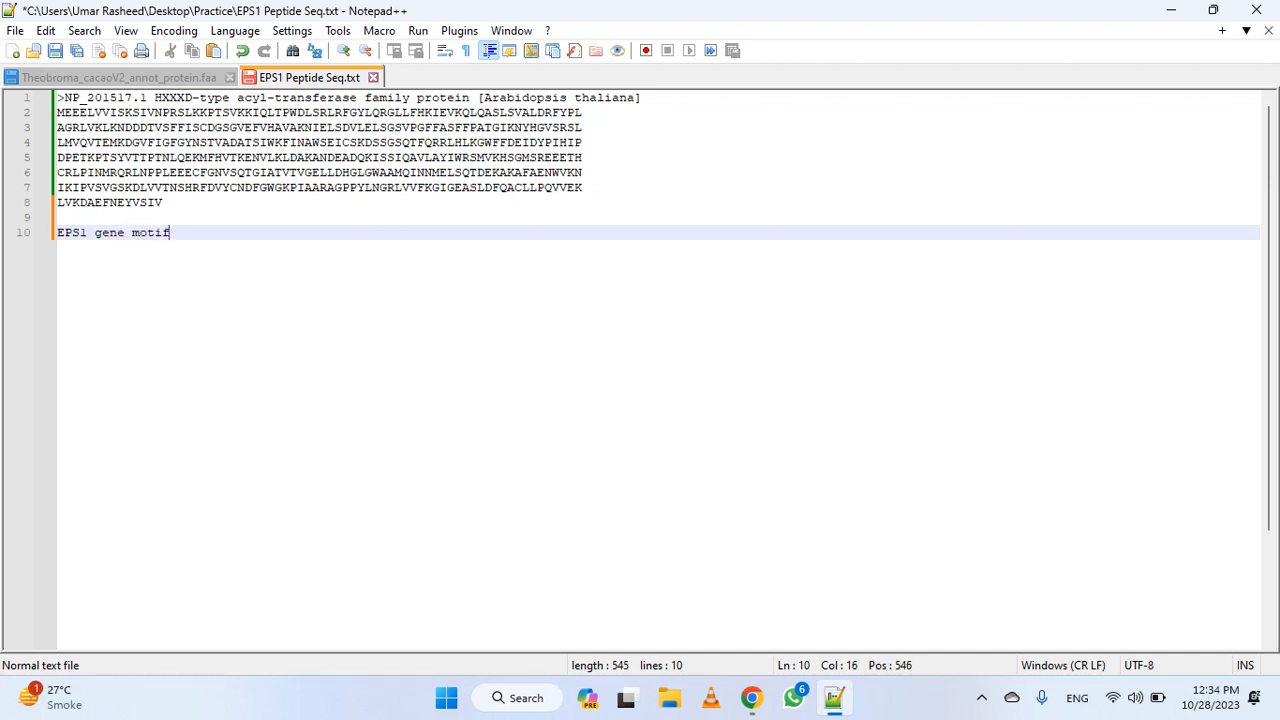
pyautogui.press('Return')
pyautogui.write('VISKSIVNPRSLKKPTSVKKIQLTPWDLSRLRFGYLQRGLLFHKIEVKQLQASL SVALDRFYPLAGRLVKLKNDDDTVSFFISCDGSGVEFVHAVAKNIELSDVLELSGSVPGF FASFFPATGIKNYHGVSRSLLMVQVTEMKDGVFIGFGYNSTVADATSIWKFINAWSEICS KDSSGSQTFQRRLHLKGWFFDEIDYPIHIPDPETKPTSYVTTPTNLQEKMFHVTKENVLK LDAKANDEADQKISSIQAVLAYIWRSMVKHSGMSREEETHCRLPINMRQRLNPPLEEECF GNVSQTGIATVTGELLDHGLGWAAMQINNMELSQTDEKAKAFAENWVKNIKIPVSVGSK DLVVTNSHRFDVYCNDFGWGKPIAARAGPPYLNGRLVVFKGIGEASLDFQACLLPQVVEK LVKDAEF')
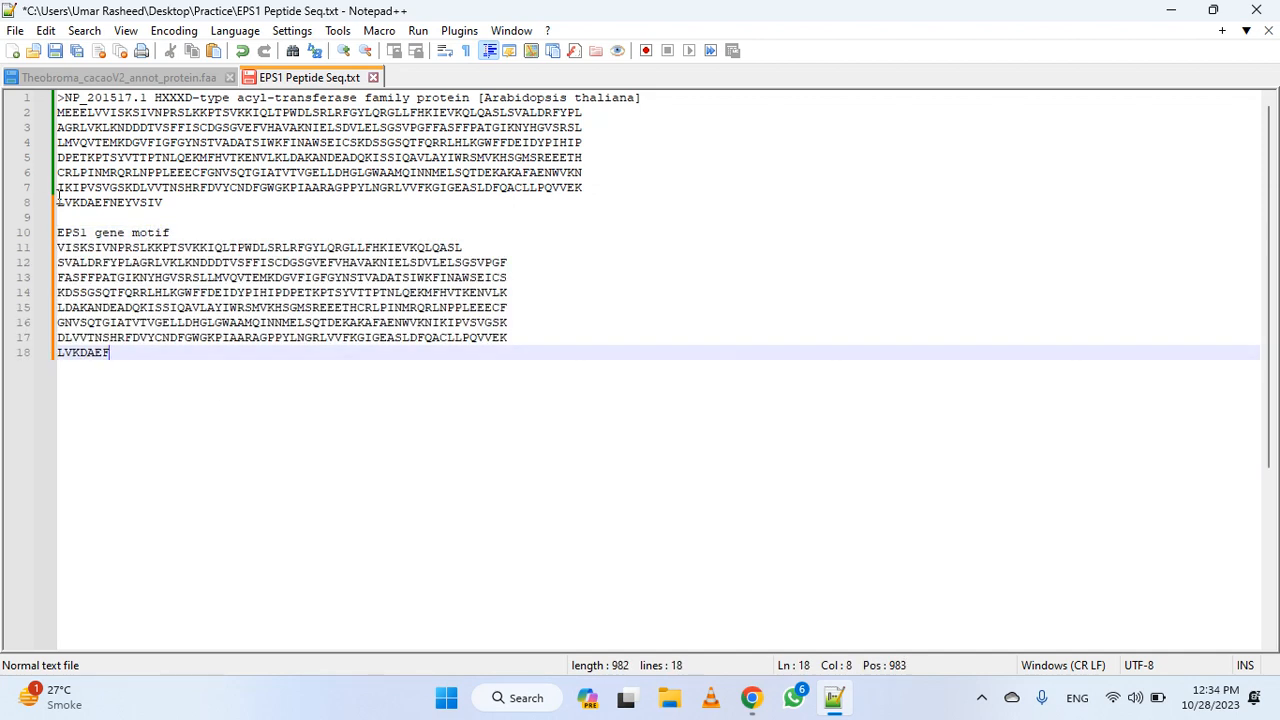
# Prefix the EPS1 gene motif line with ">", save the file, and close Theobroma_cacaoV2_annot_protein.faa
pyautogui.click(58, 236)
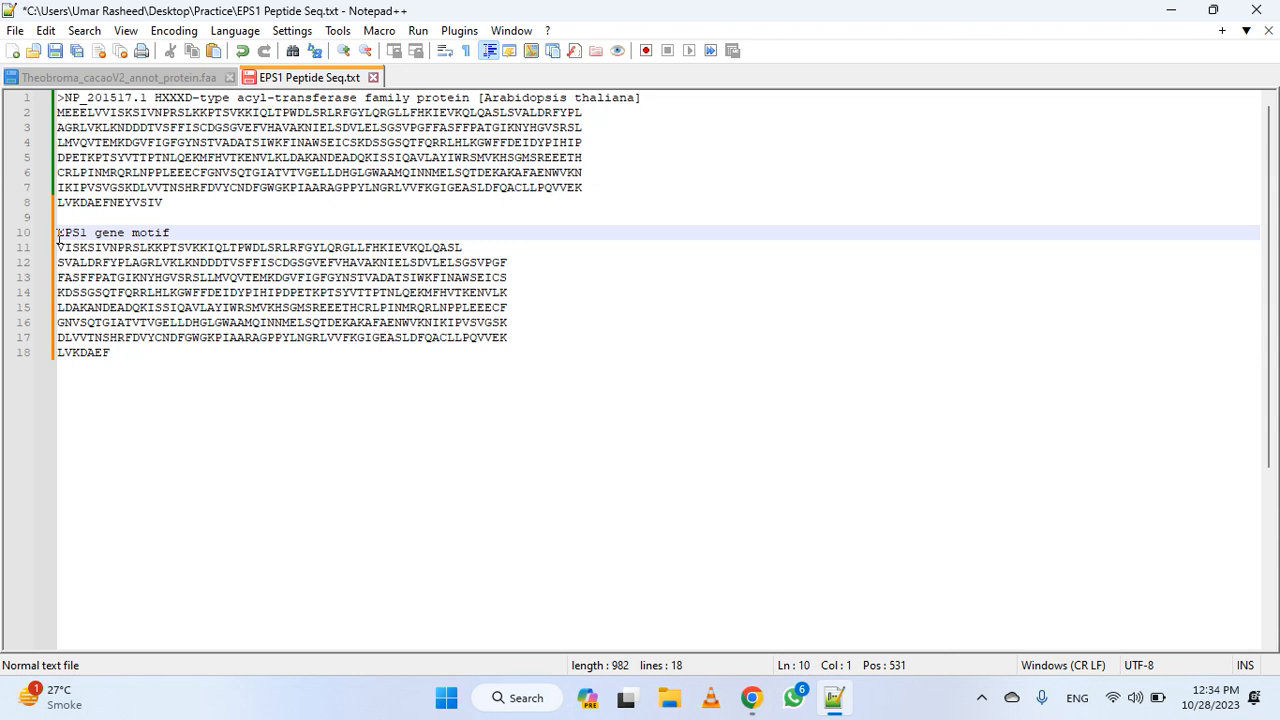
pyautogui.write('>')
pyautogui.hotkey('ctrl', 's')
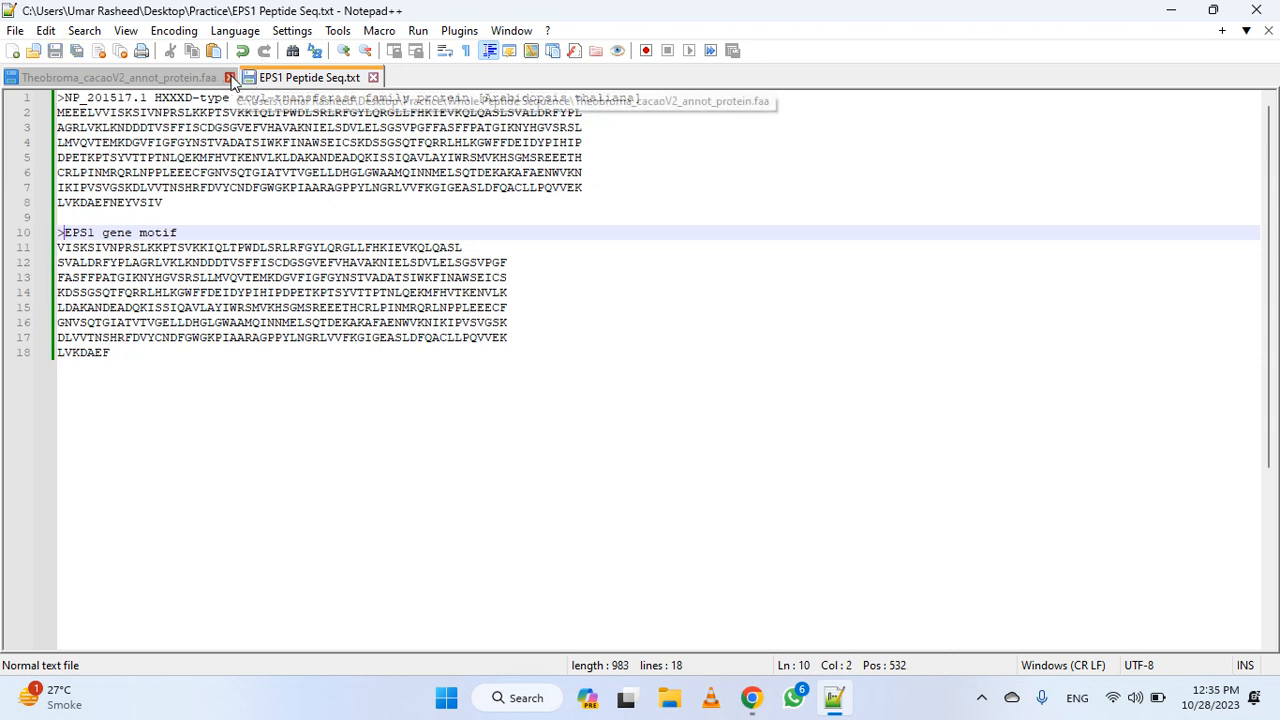
pyautogui.click(229, 77)
pyautogui.click(452, 432)
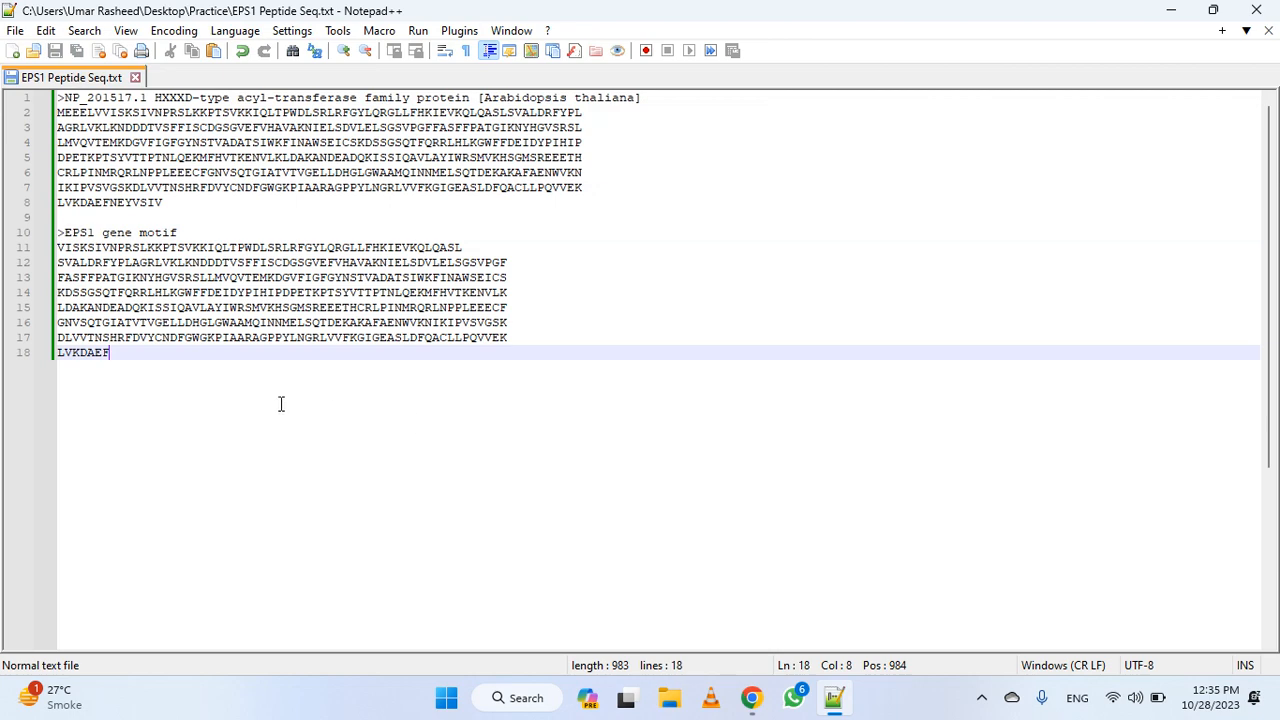
# Switch to Chrome and examine the Transferase motif's query and database alignment and its highlighted region in the sequence
pyautogui.click(748, 697)
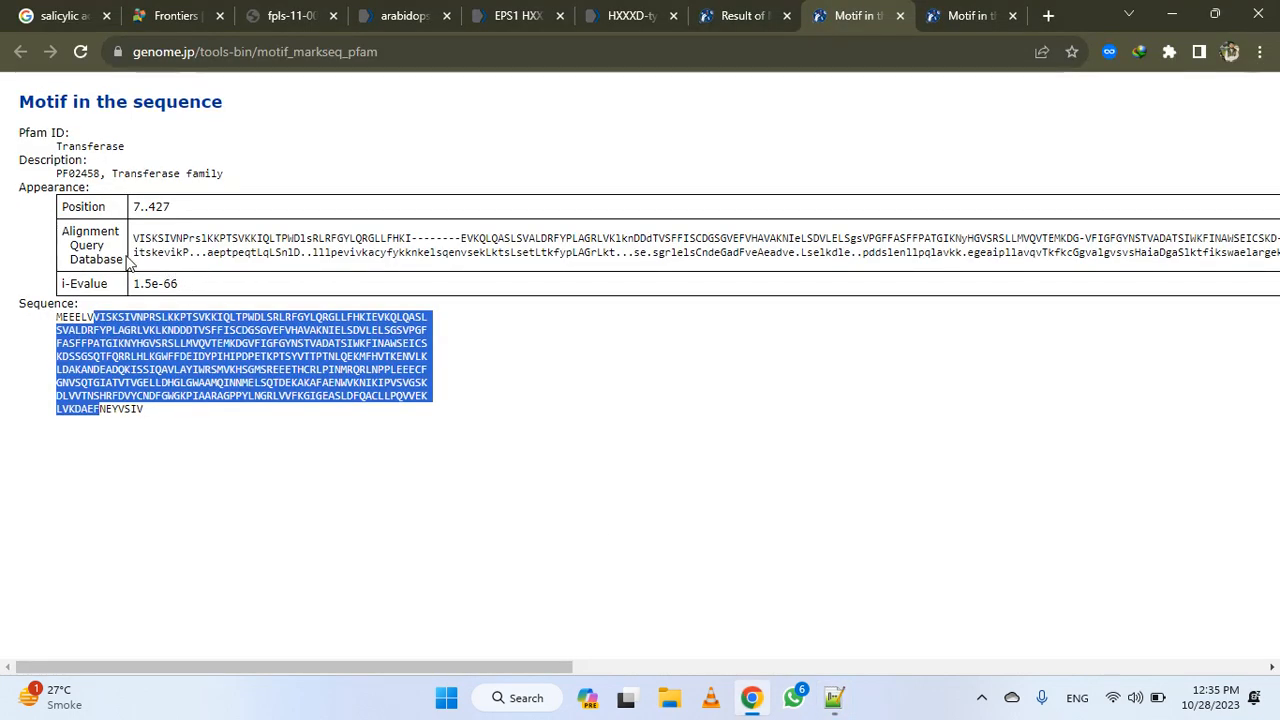
pyautogui.moveTo(133, 252); pyautogui.dragTo(3, 233)
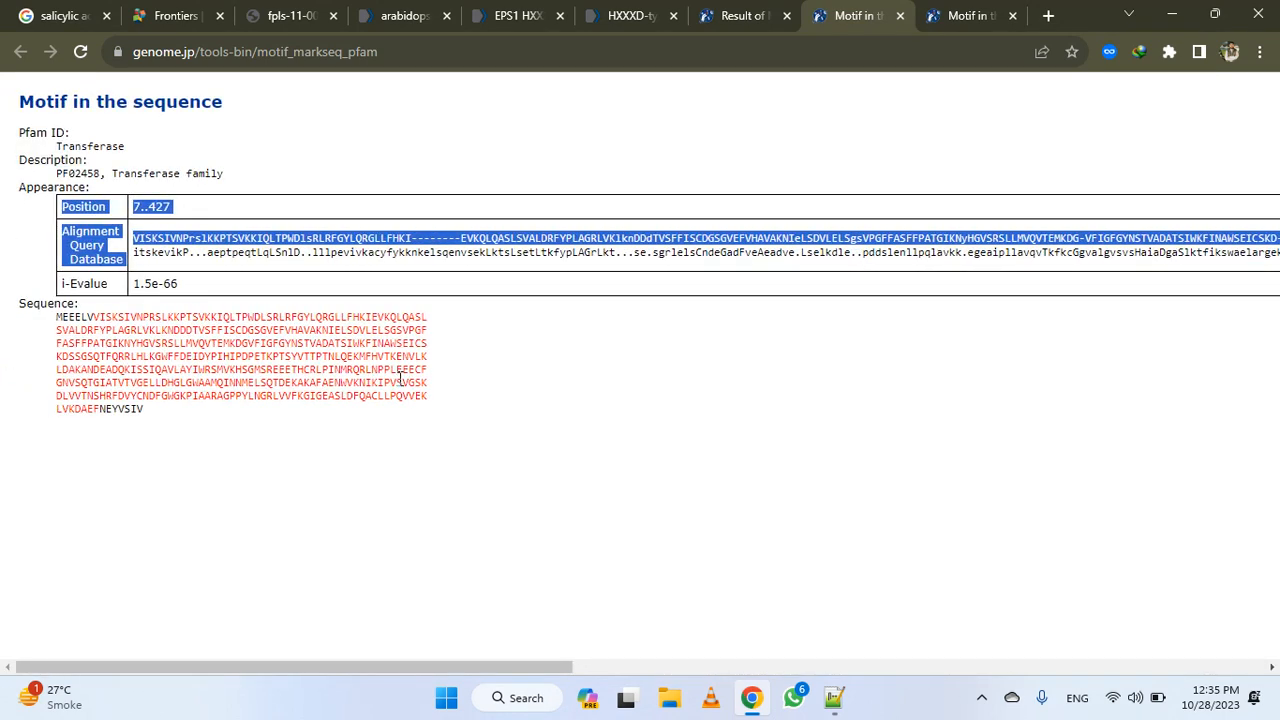
pyautogui.click(489, 386)
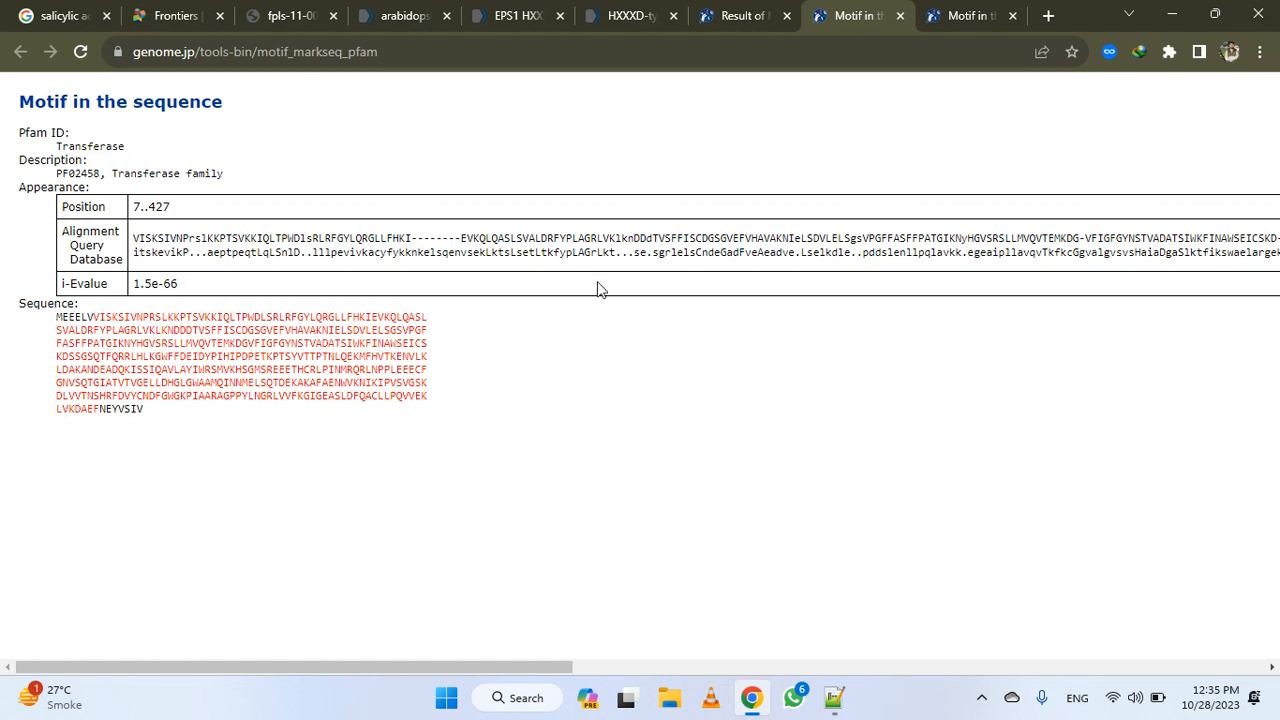
pyautogui.moveTo(629, 252); pyautogui.dragTo(621, 252)
pyautogui.moveTo(95, 316); pyautogui.dragTo(99, 410)
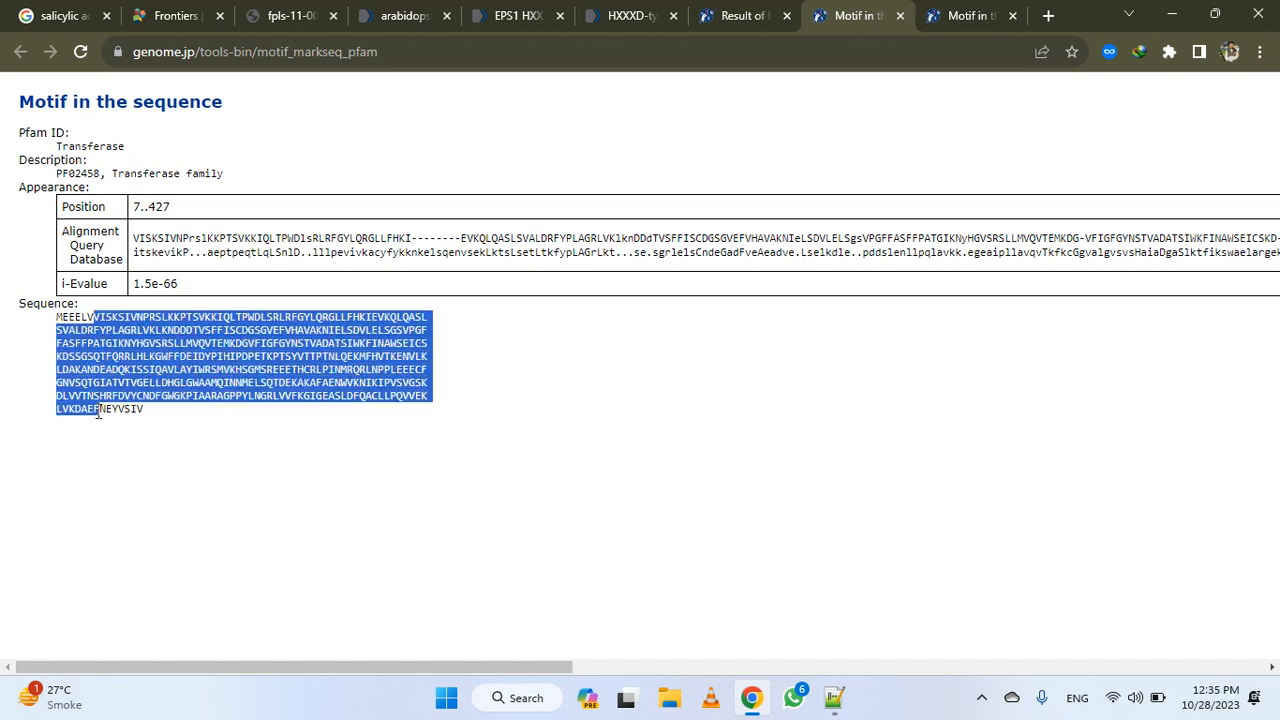
pyautogui.click(266, 468)
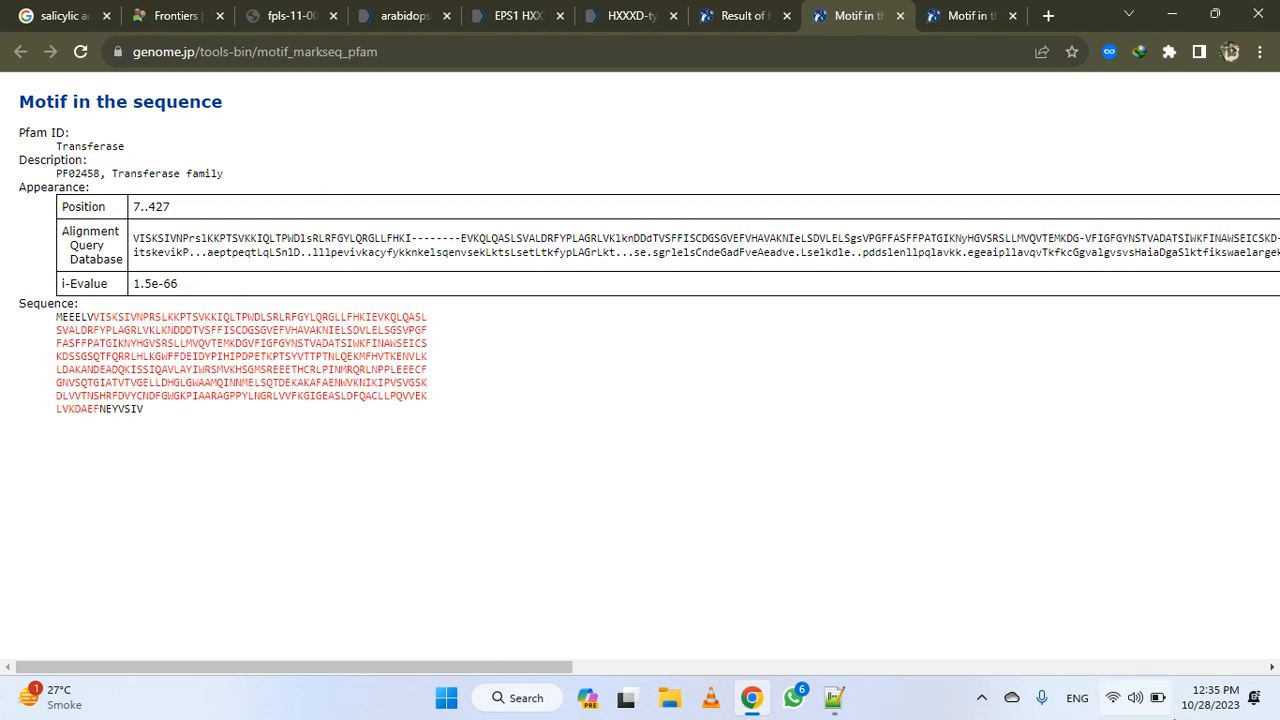
# Minimize the Notepad++ and Chrome windows and open the Practice folder on the desktop
pyautogui.click(834, 697)
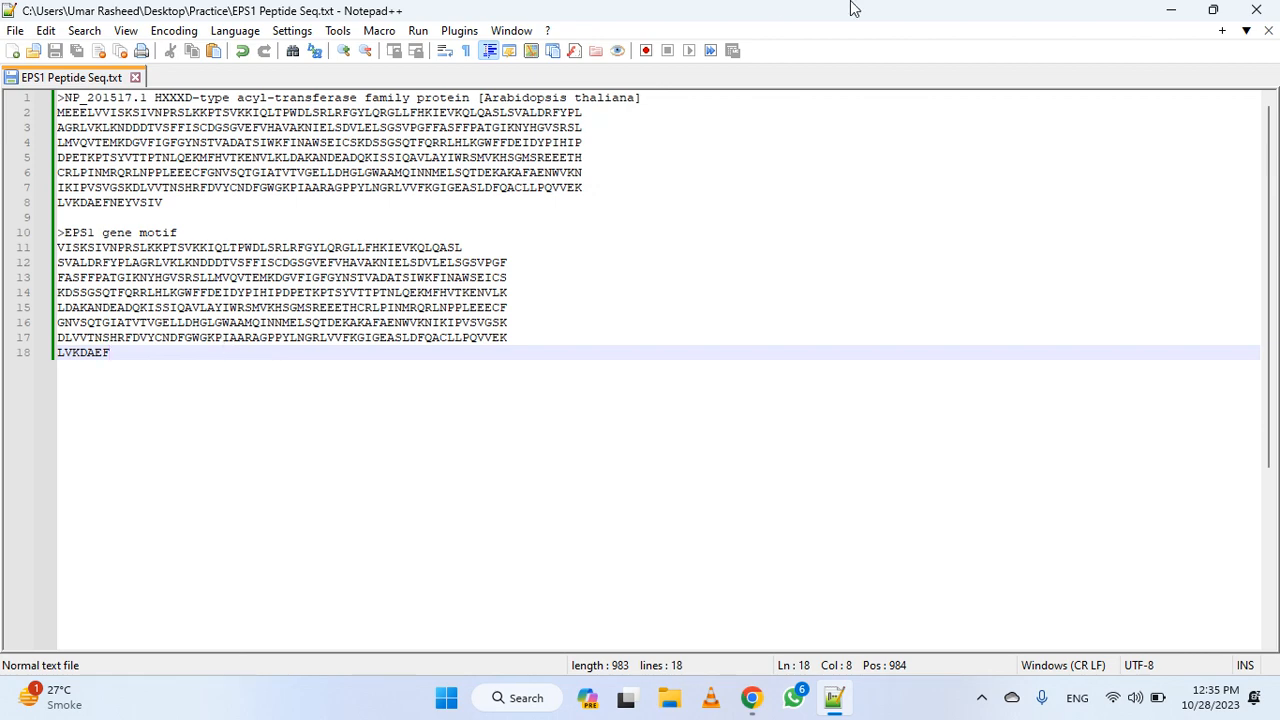
pyautogui.click(1171, 10)
pyautogui.click(1175, 10)
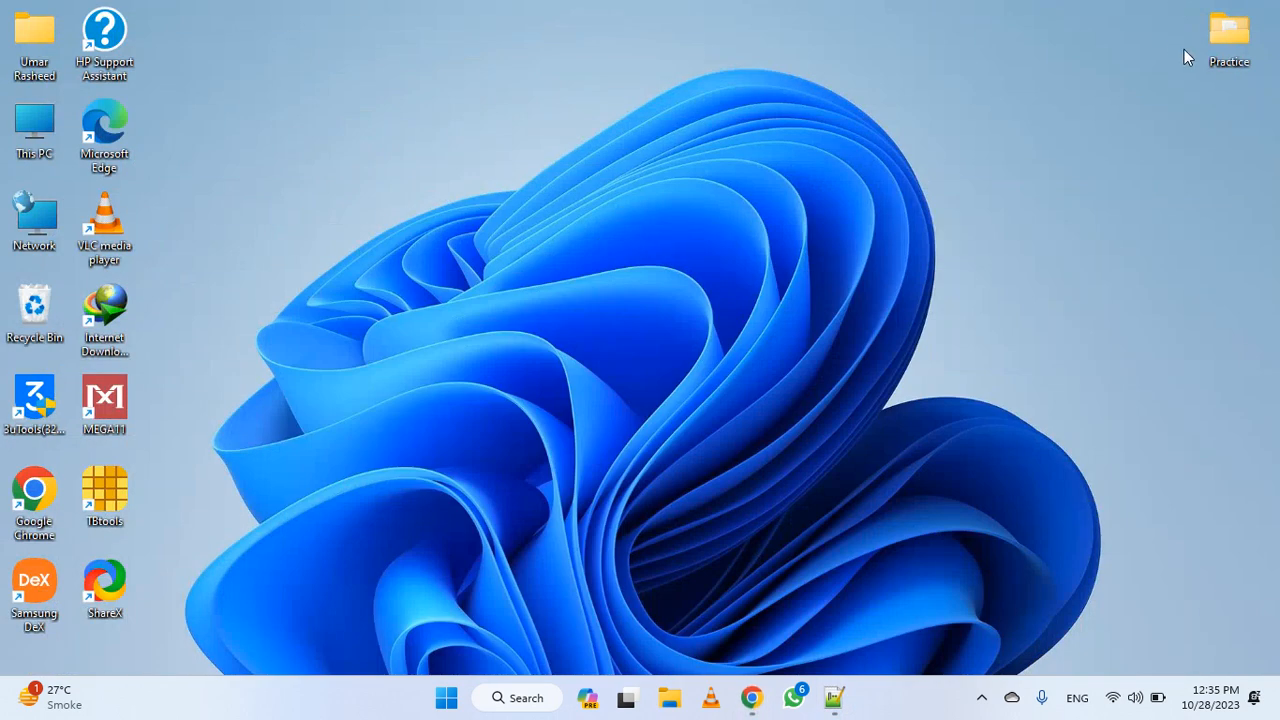
pyautogui.doubleClick(1209, 34)
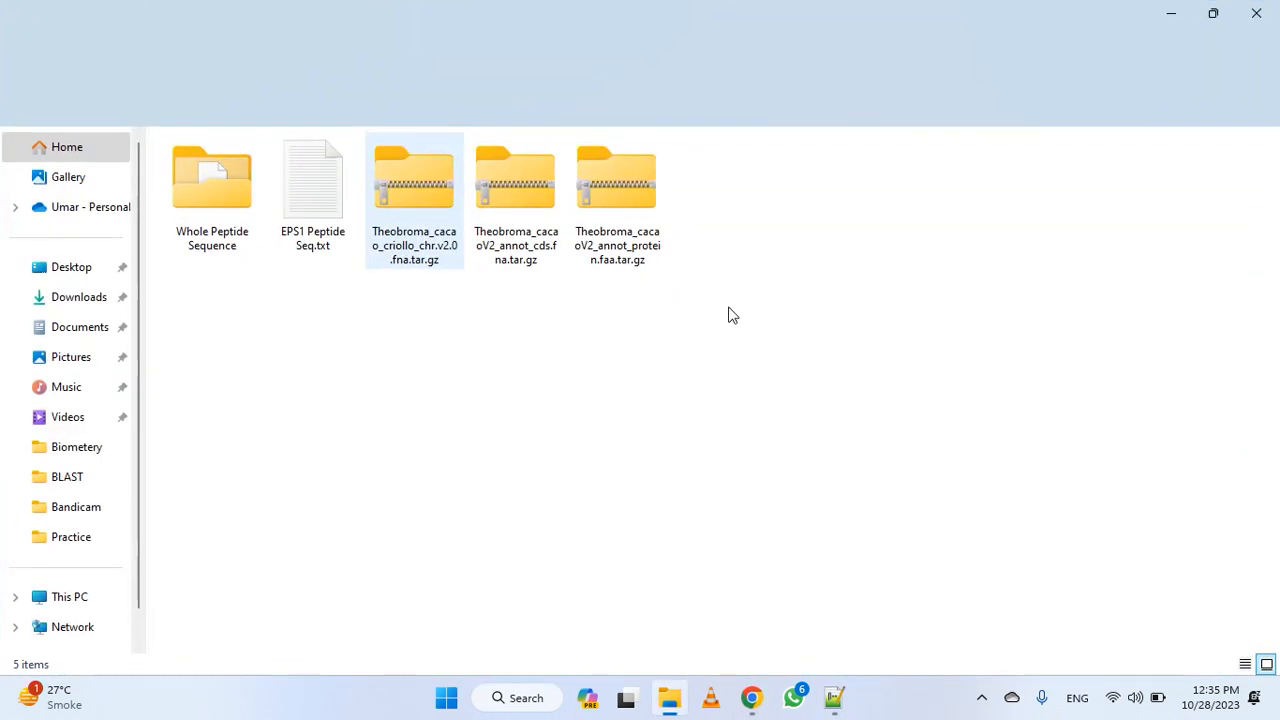
pyautogui.moveTo(729, 312); pyautogui.dragTo(449, 271)
pyautogui.click(646, 313)
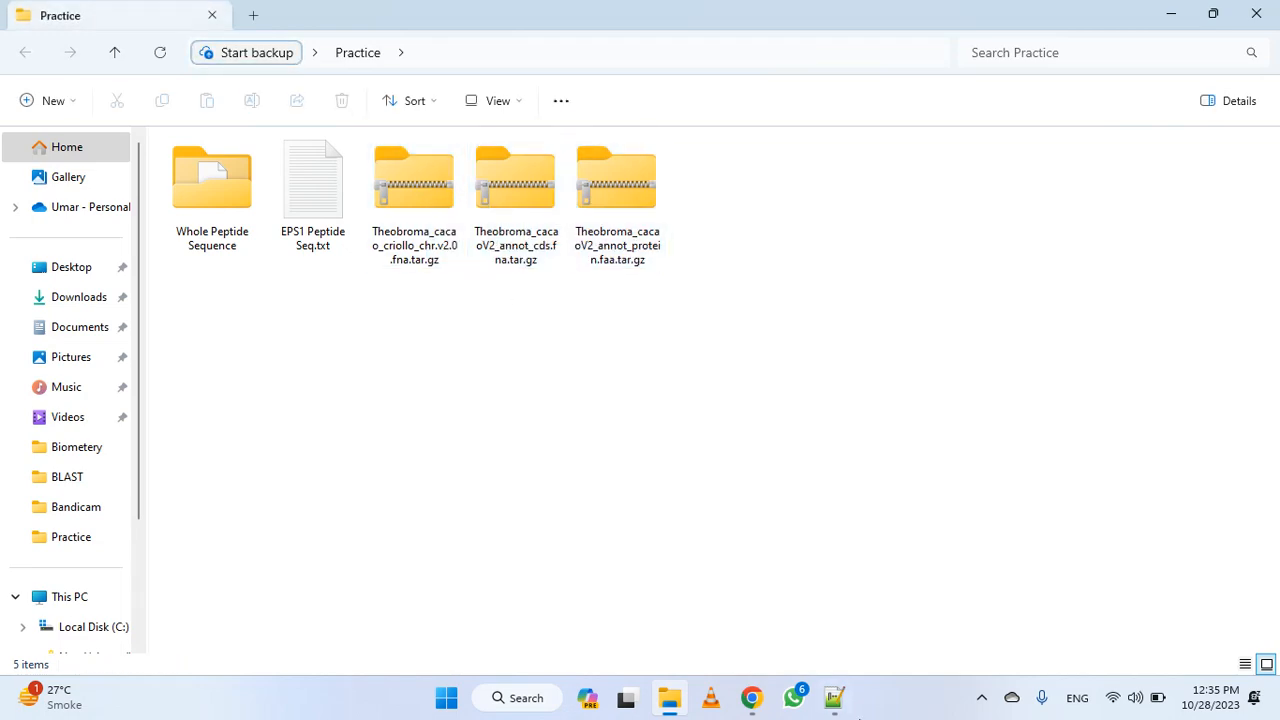
pyautogui.click(745, 702)
pyautogui.click(748, 700)
# Open Theobroma_cacaoV2_annot_protein.faa from the Whole Peptide Sequence folder in Notepad++
pyautogui.click(645, 258)
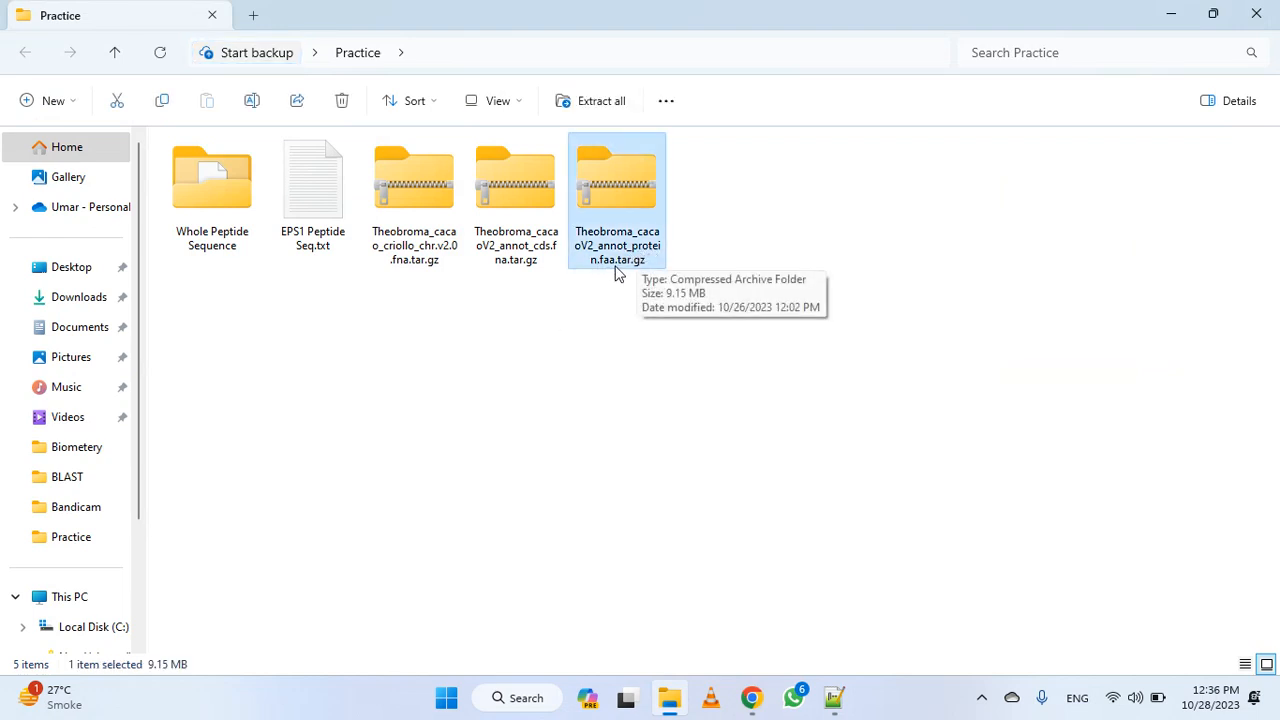
pyautogui.click(203, 226)
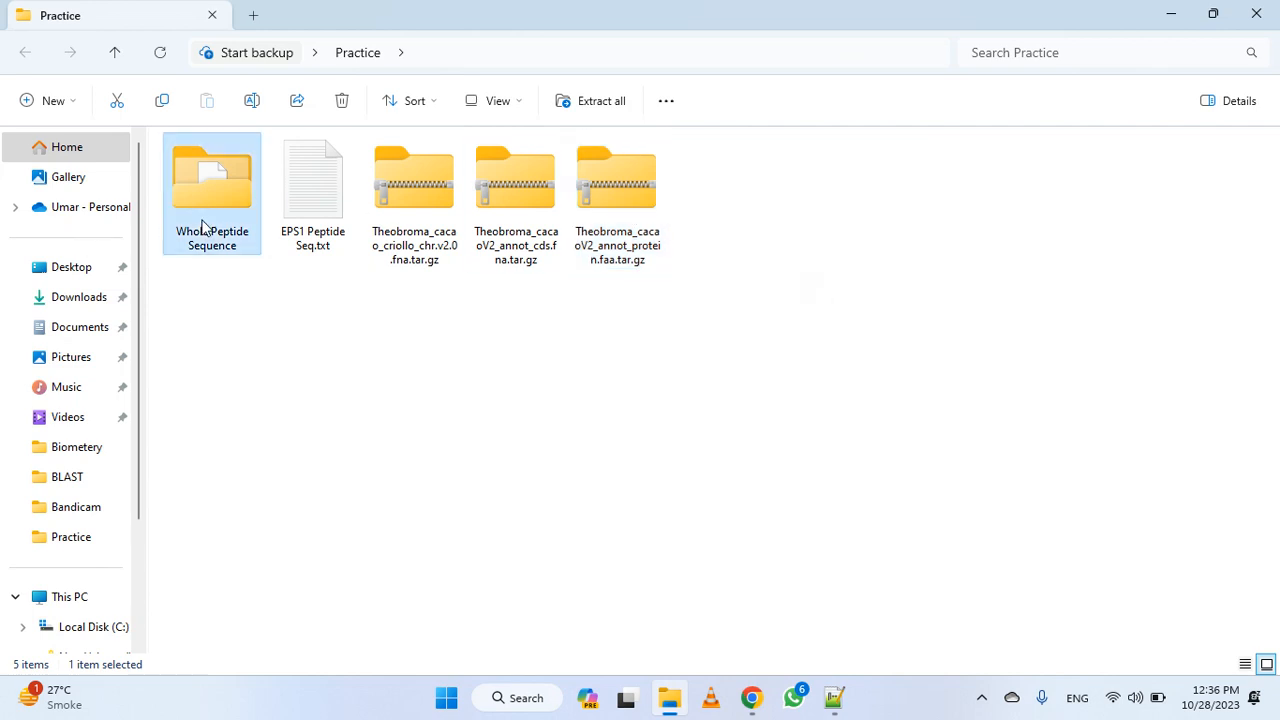
pyautogui.doubleClick(203, 226)
pyautogui.click(241, 168)
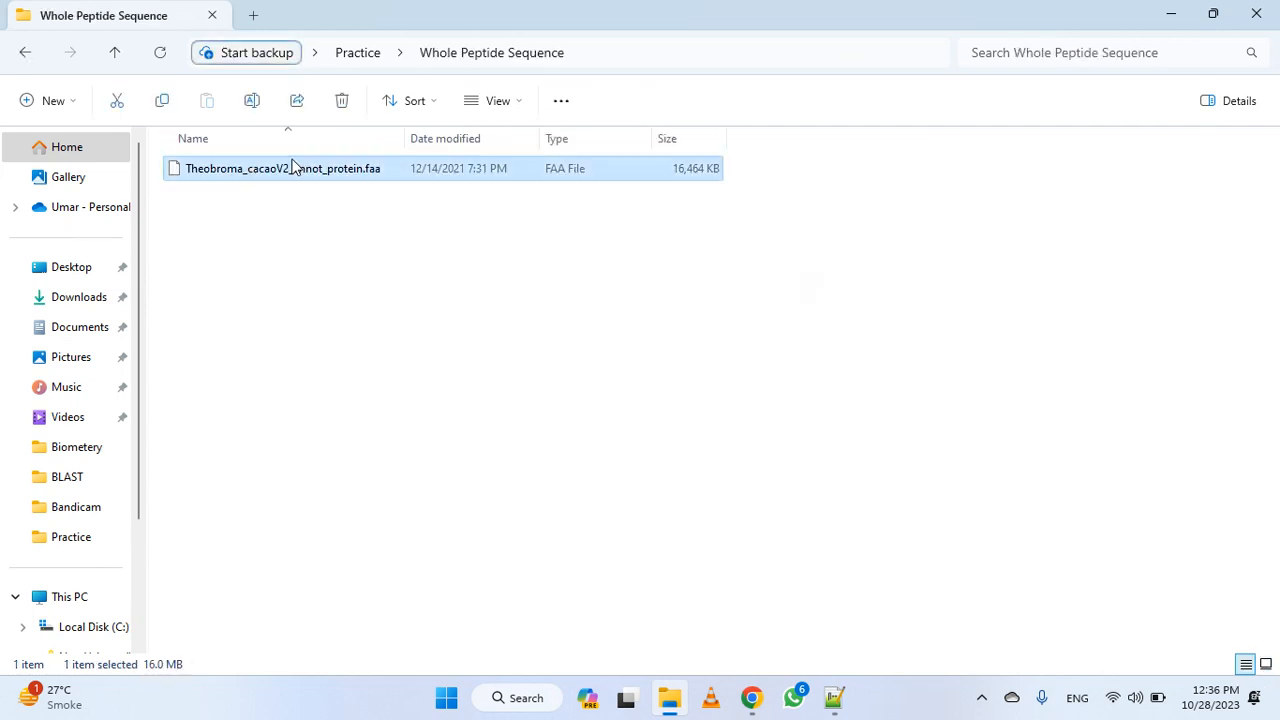
pyautogui.moveTo(293, 168); pyautogui.dragTo(814, 491)
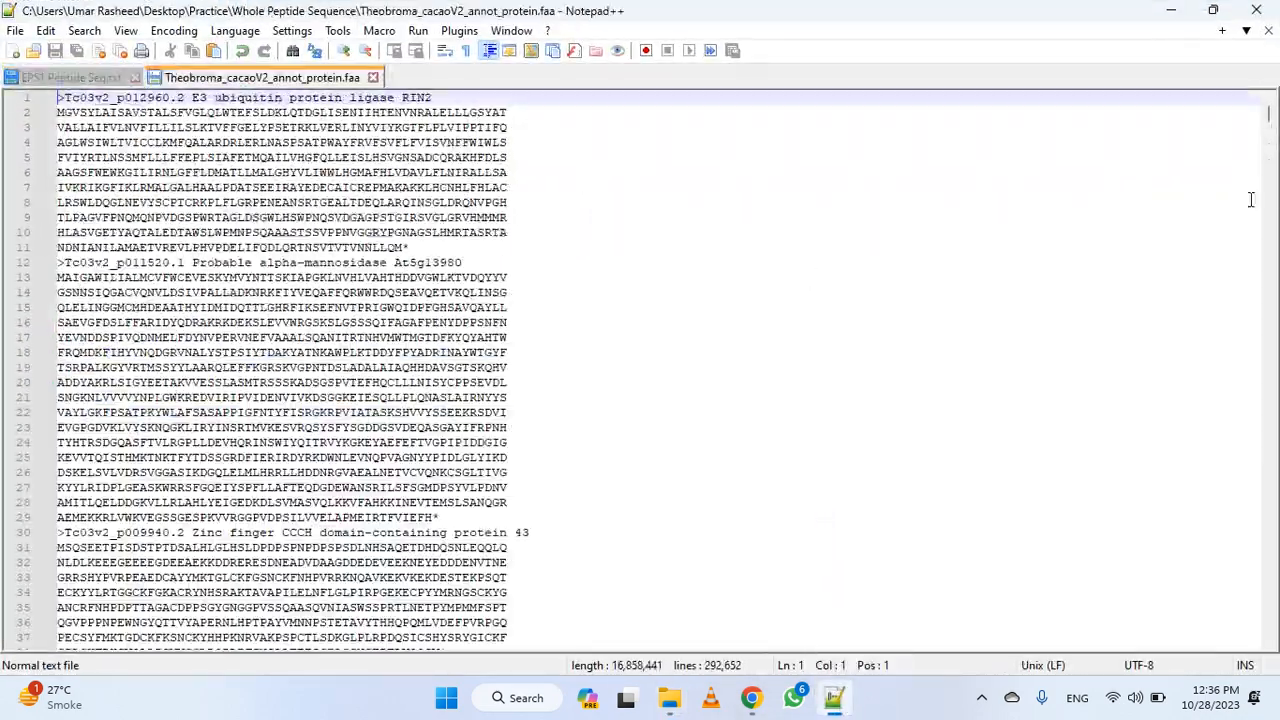
pyautogui.moveTo(1269, 118)
pyautogui.mouseDown()
pyautogui.moveTo(1268, 610)
pyautogui.moveTo(1277, 111)
pyautogui.mouseUp()
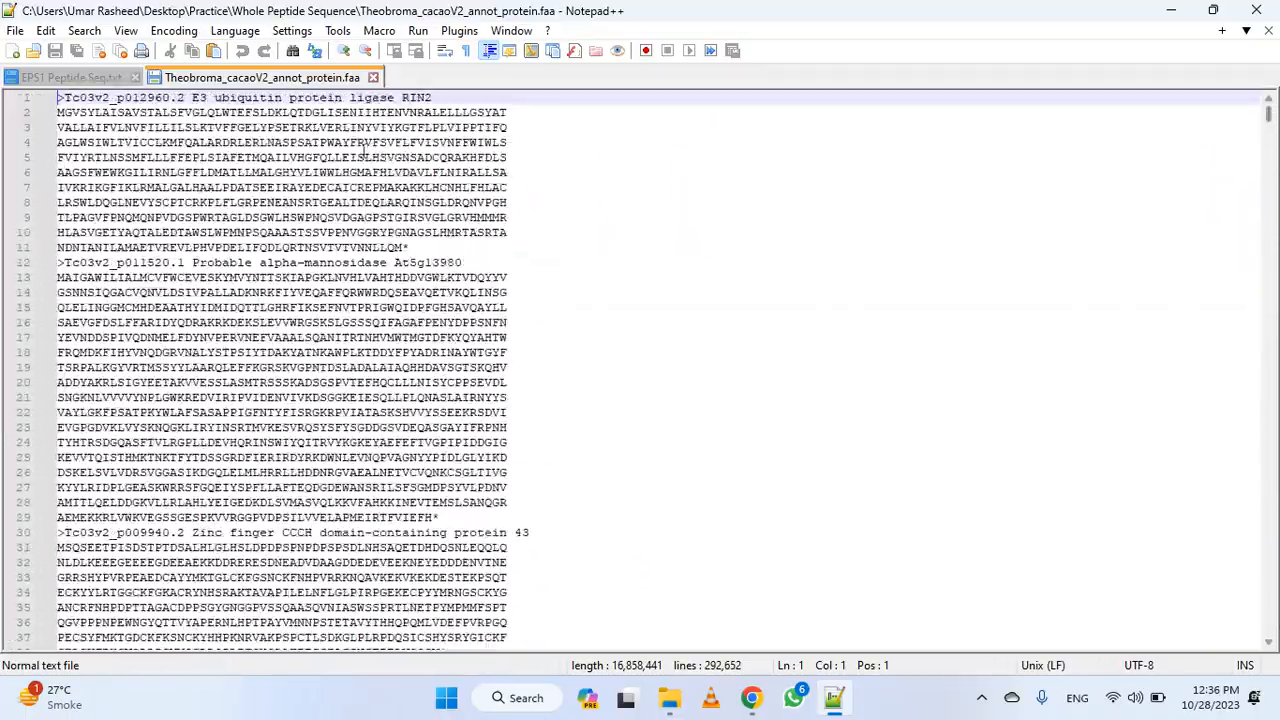
# Launch TBtools from the Windows search and maximize its window
pyautogui.click(78, 79)
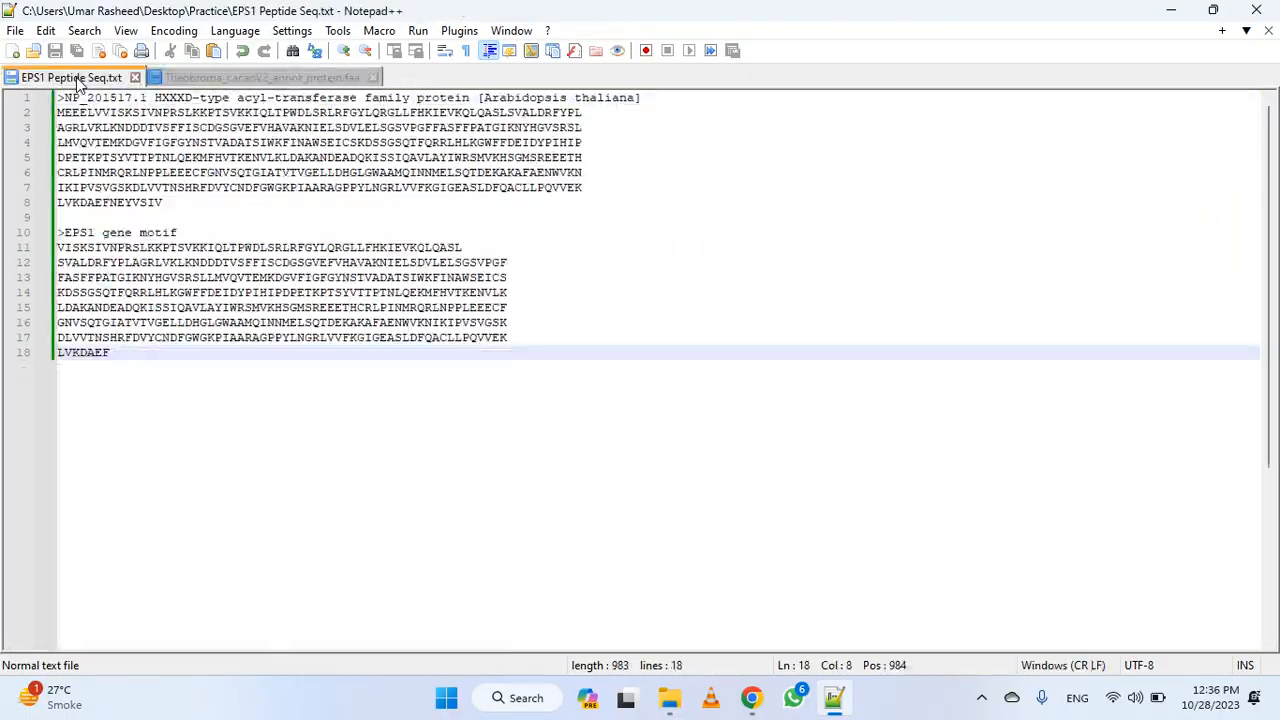
pyautogui.click(281, 78)
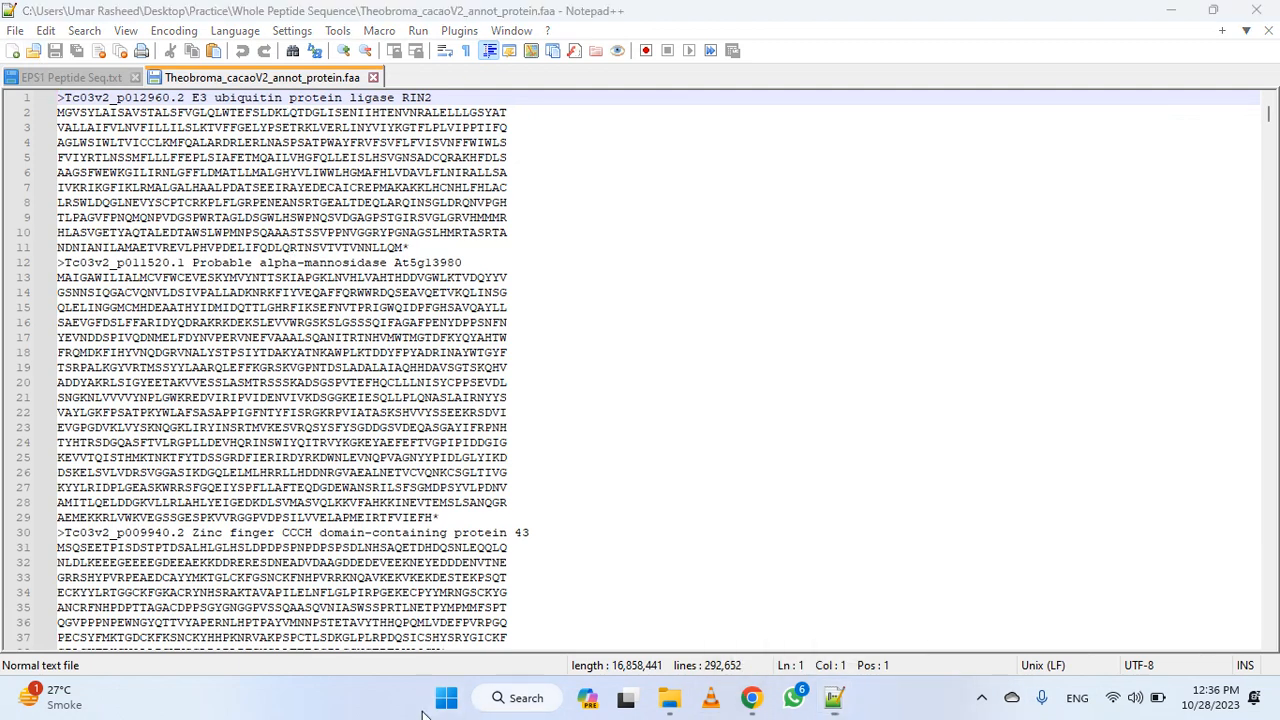
pyautogui.click(446, 698)
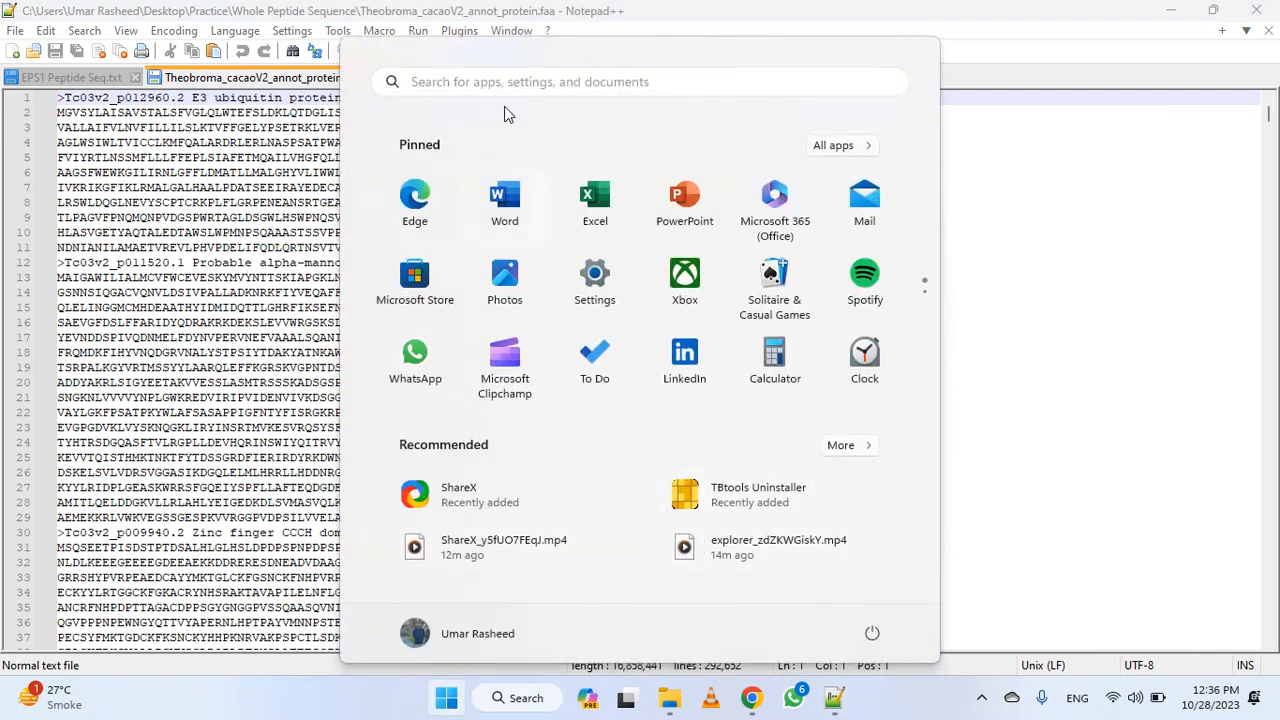
pyautogui.click(514, 697)
pyautogui.write('tbtools')
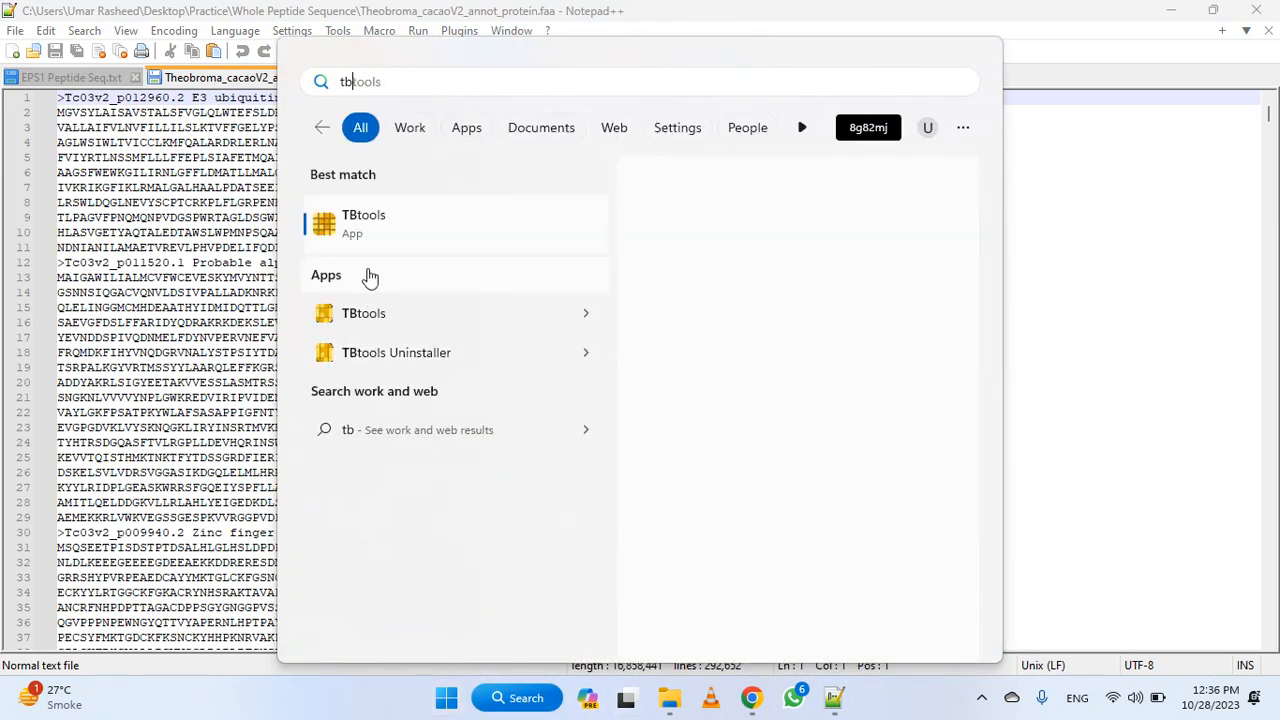
pyautogui.click(423, 229)
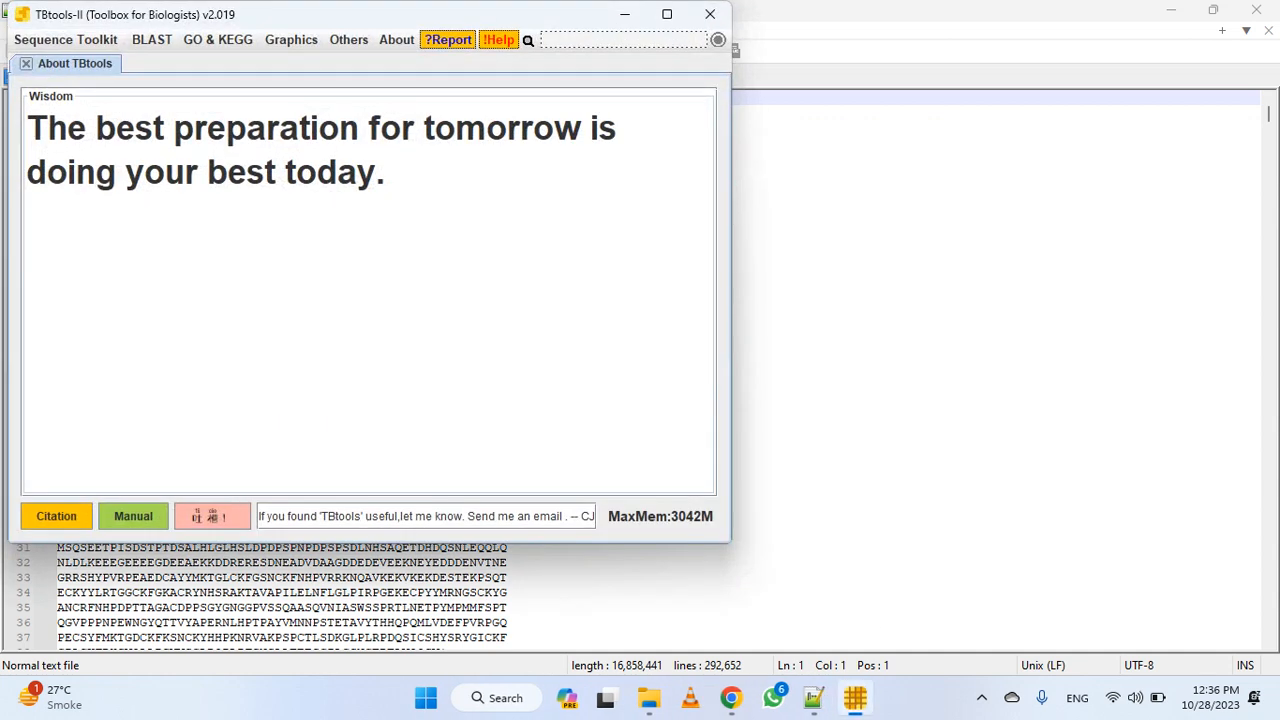
pyautogui.click(668, 16)
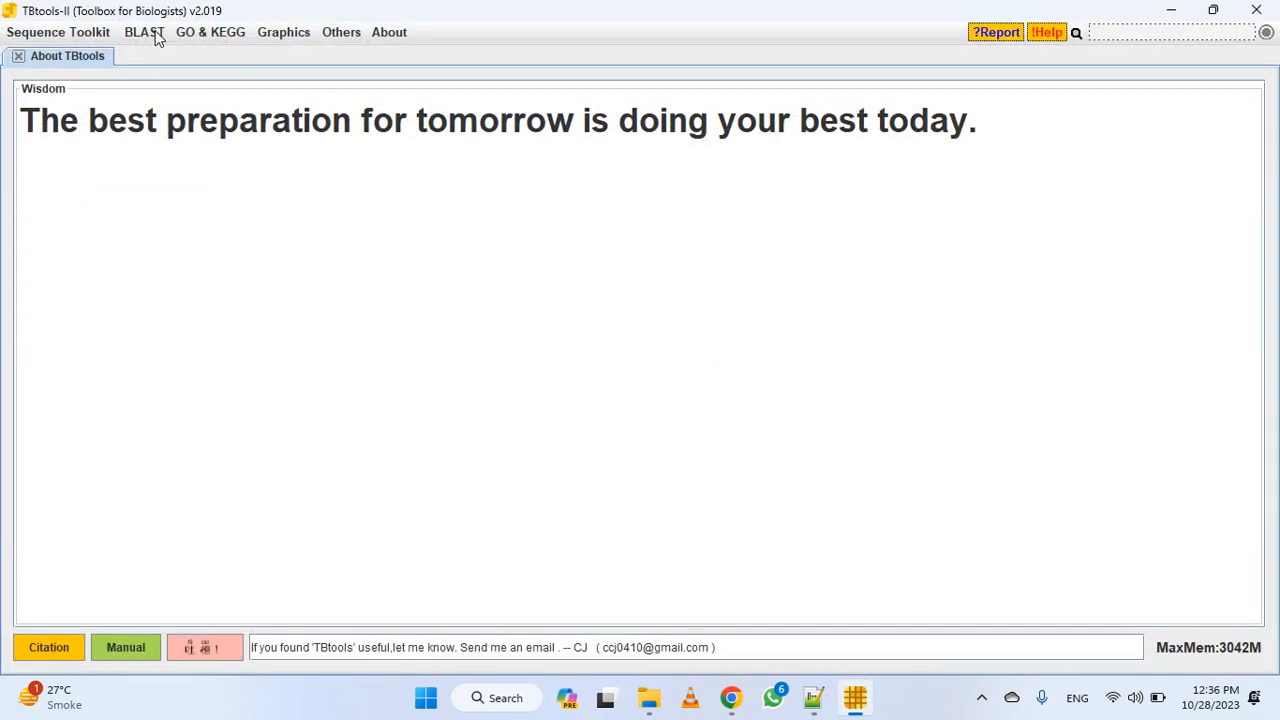
# Open the BLAST comparison tool for Two Sequence Sets
pyautogui.click(155, 36)
pyautogui.moveTo(182, 58)
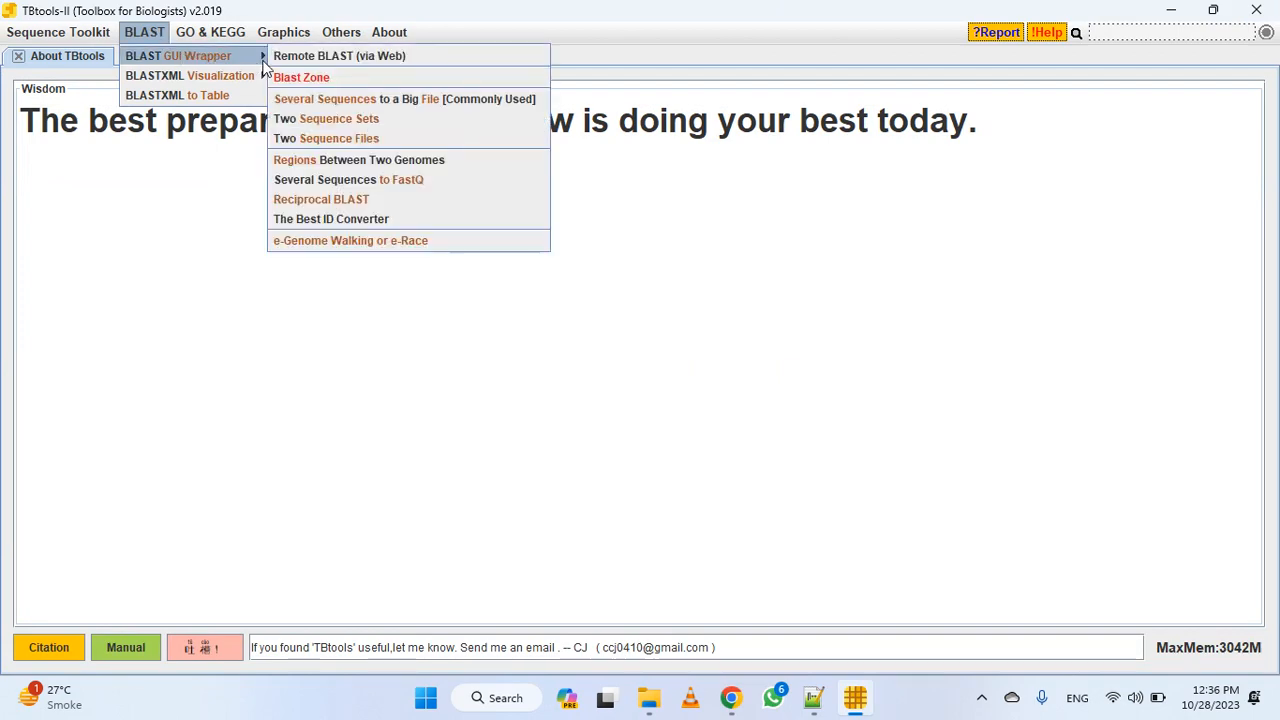
pyautogui.click(338, 118)
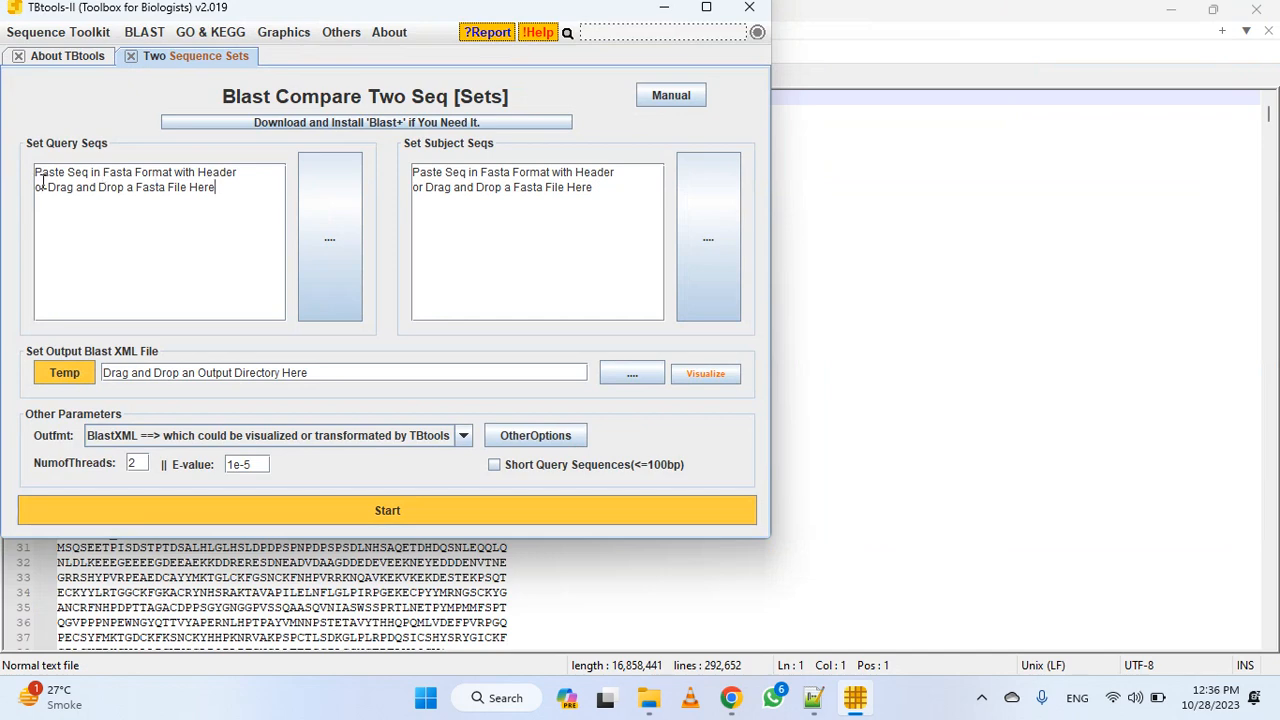
# Copy the EPS1 gene motif with its header from EPS1 Peptide Seq.txt and paste it into TBtools as the query sequence
pyautogui.hotkey('ctrl', 'a')
pyautogui.click(877, 534)
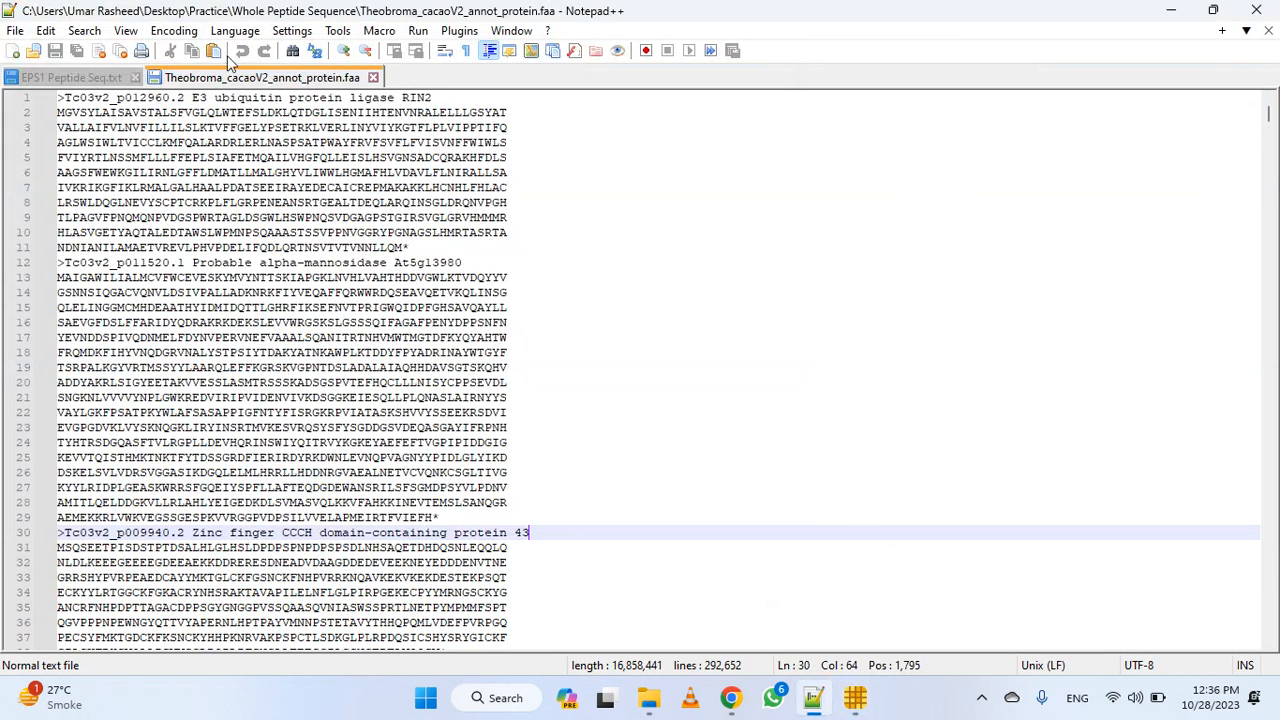
pyautogui.click(44, 78)
pyautogui.moveTo(130, 366); pyautogui.dragTo(58, 232)
pyautogui.hotkey('alt', 'Tab')
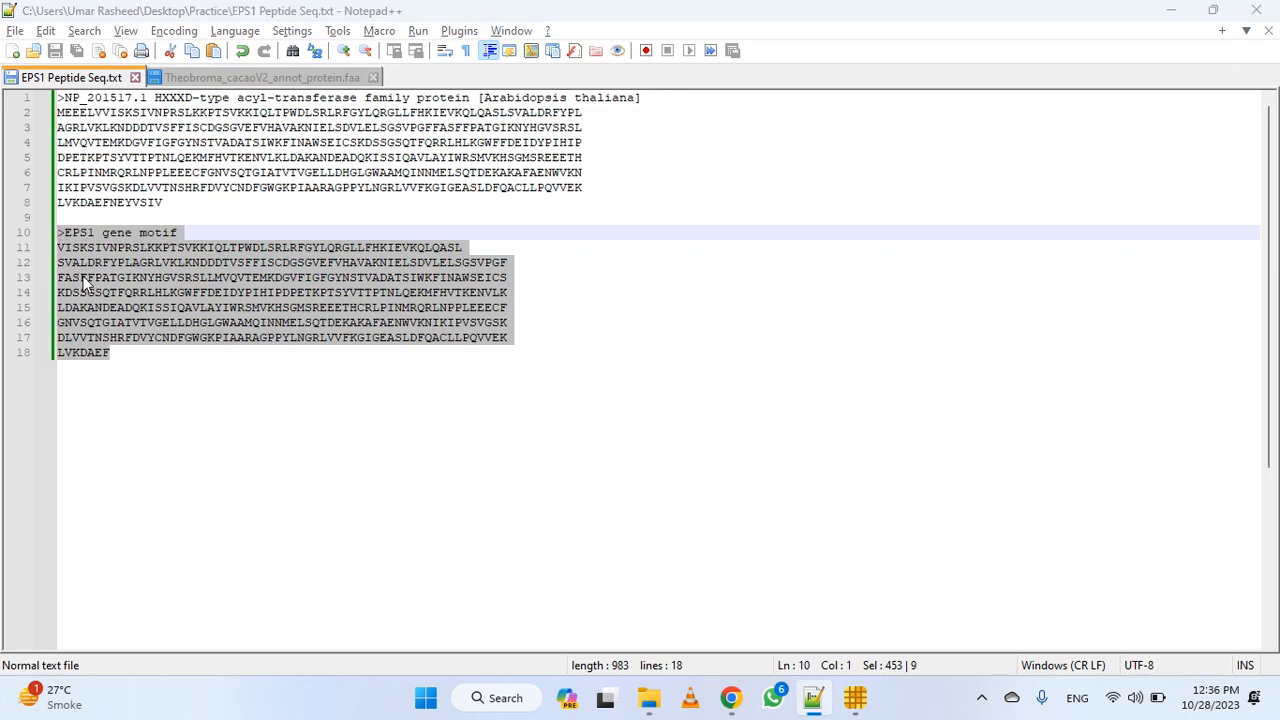
pyautogui.click(60, 176)
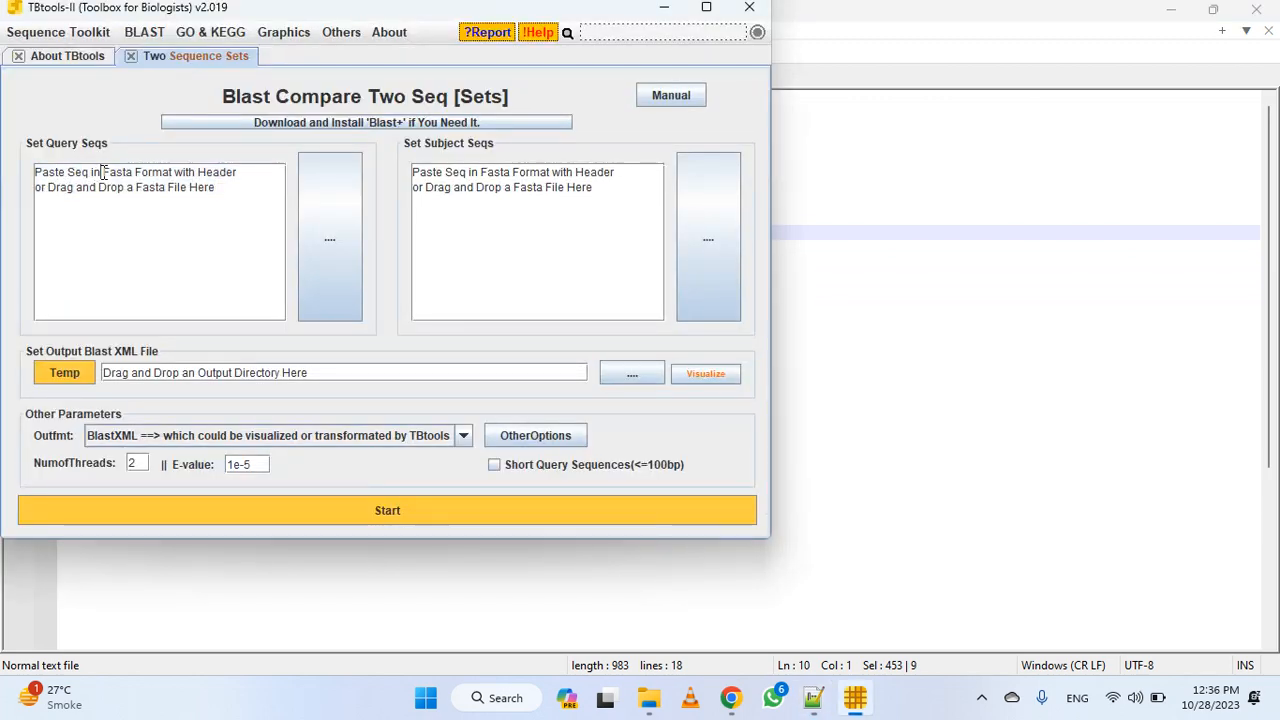
pyautogui.moveTo(103, 172); pyautogui.dragTo(178, 173)
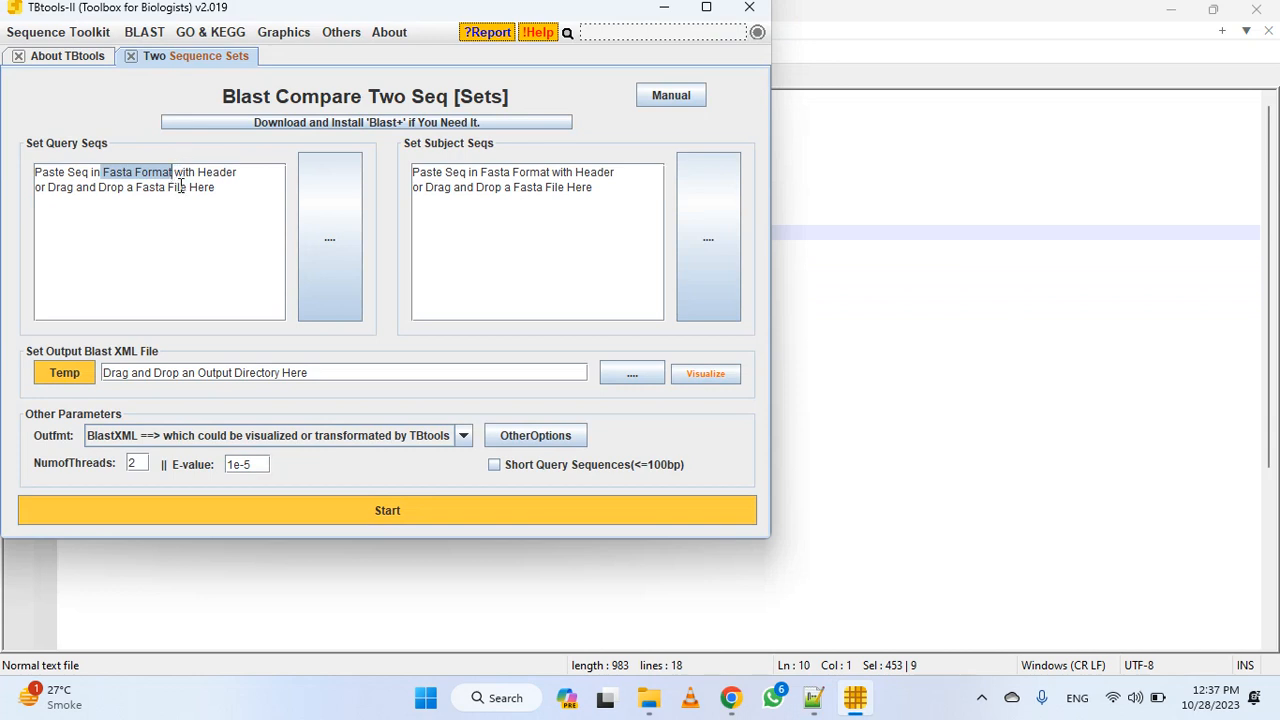
pyautogui.click(234, 240)
pyautogui.hotkey('ctrl', 'a')
pyautogui.hotkey('ctrl', 'v')
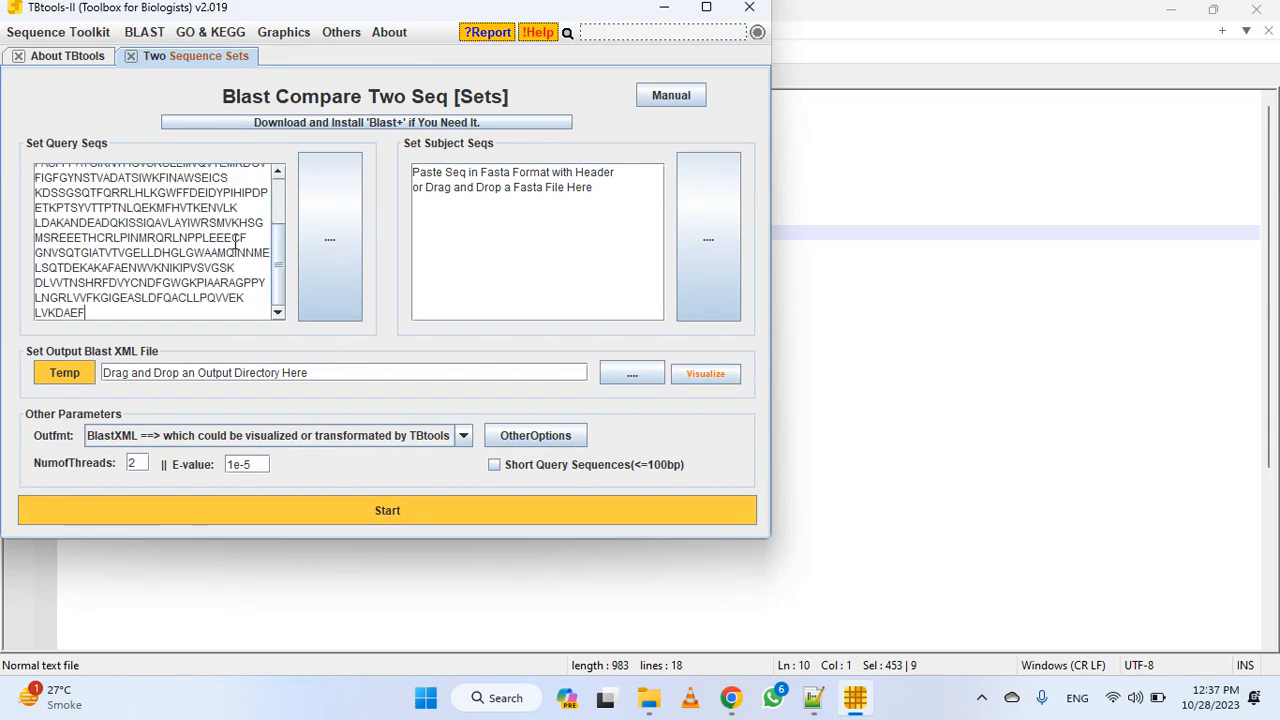
# Copy the whole content of Theobroma_cacaoV2_annot_protein.faa and paste it into TBtools as the subject sequences, replacing the placeholder text
pyautogui.hotkey('alt', 'Tab')
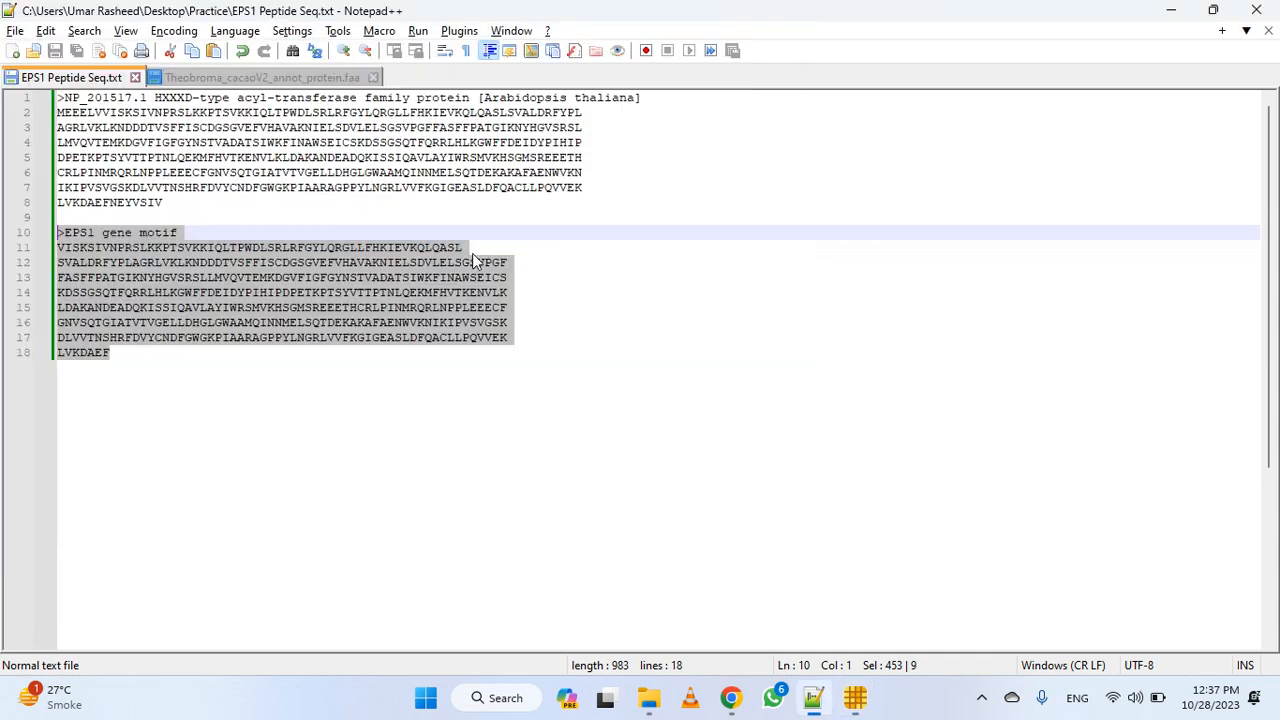
pyautogui.click(262, 77)
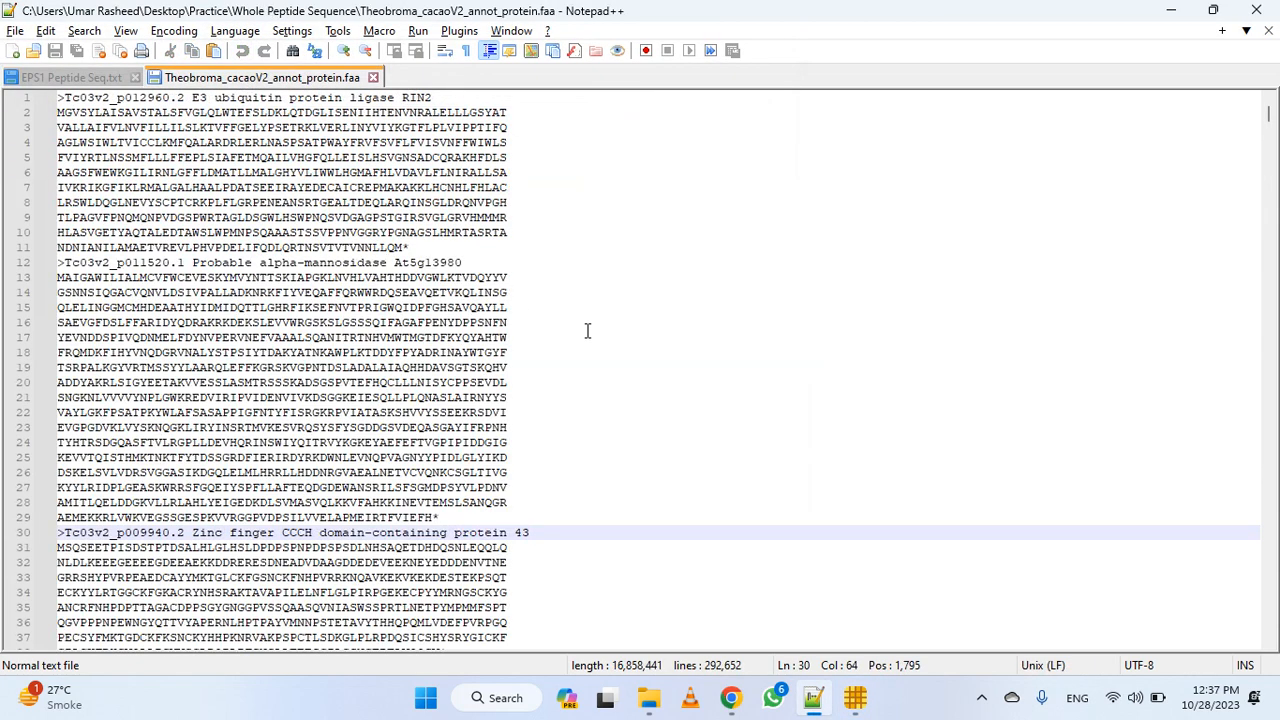
pyautogui.hotkey('ctrl', 'a')
pyautogui.hotkey('alt', 'Tab')
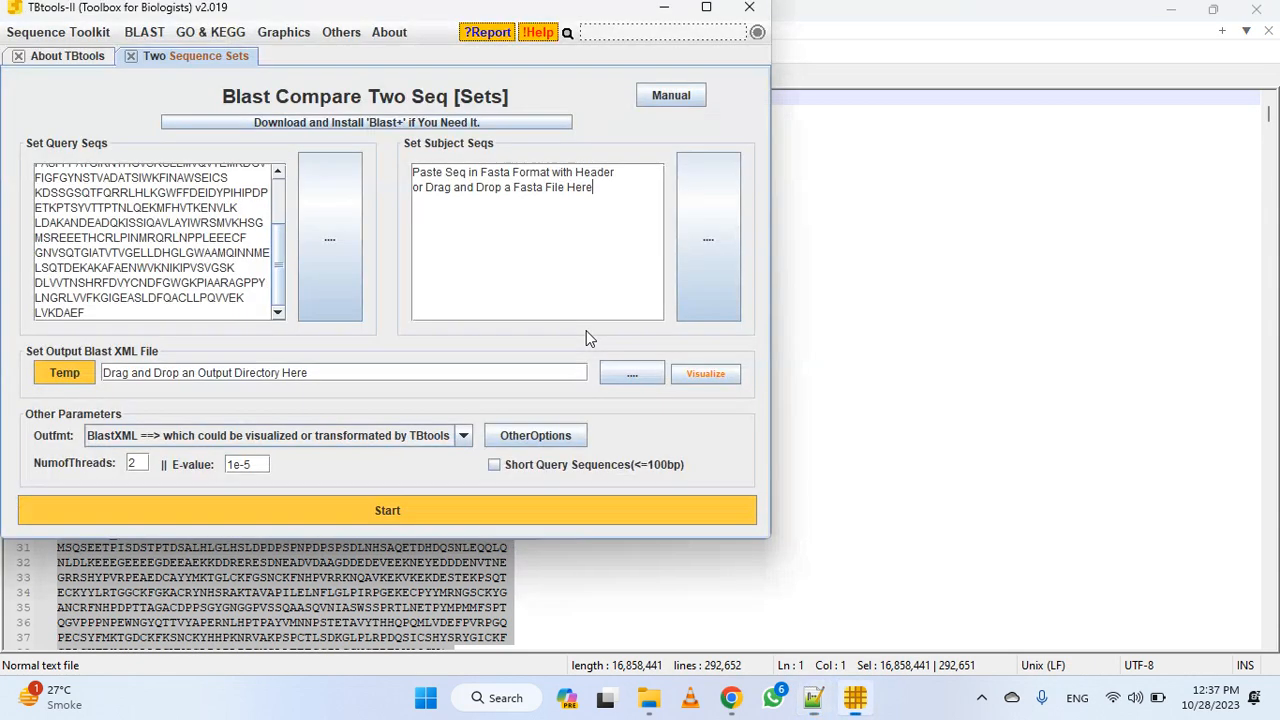
pyautogui.click(536, 230)
pyautogui.press('BackSpace')
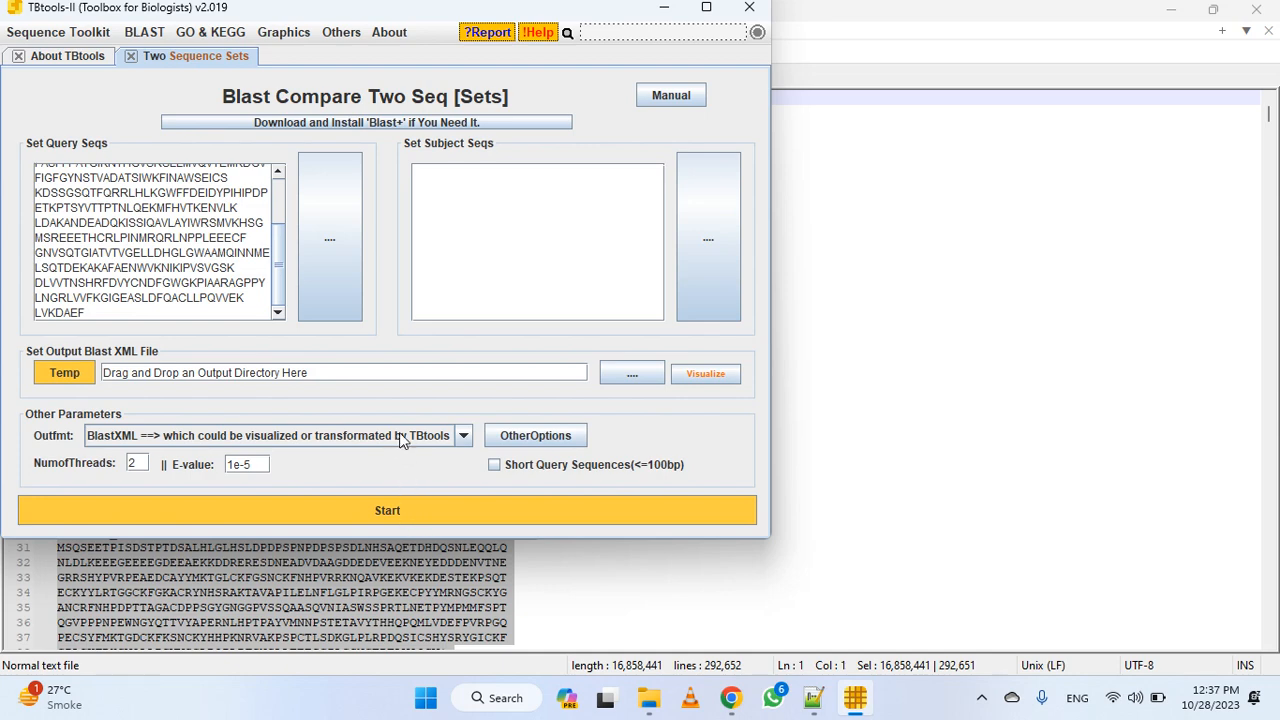
# Set the output format to Table and the output file to "EPS1 blast whole peptide" in the Practice\Whole Peptide Sequence folder
pyautogui.click(286, 435)
pyautogui.click(181, 488)
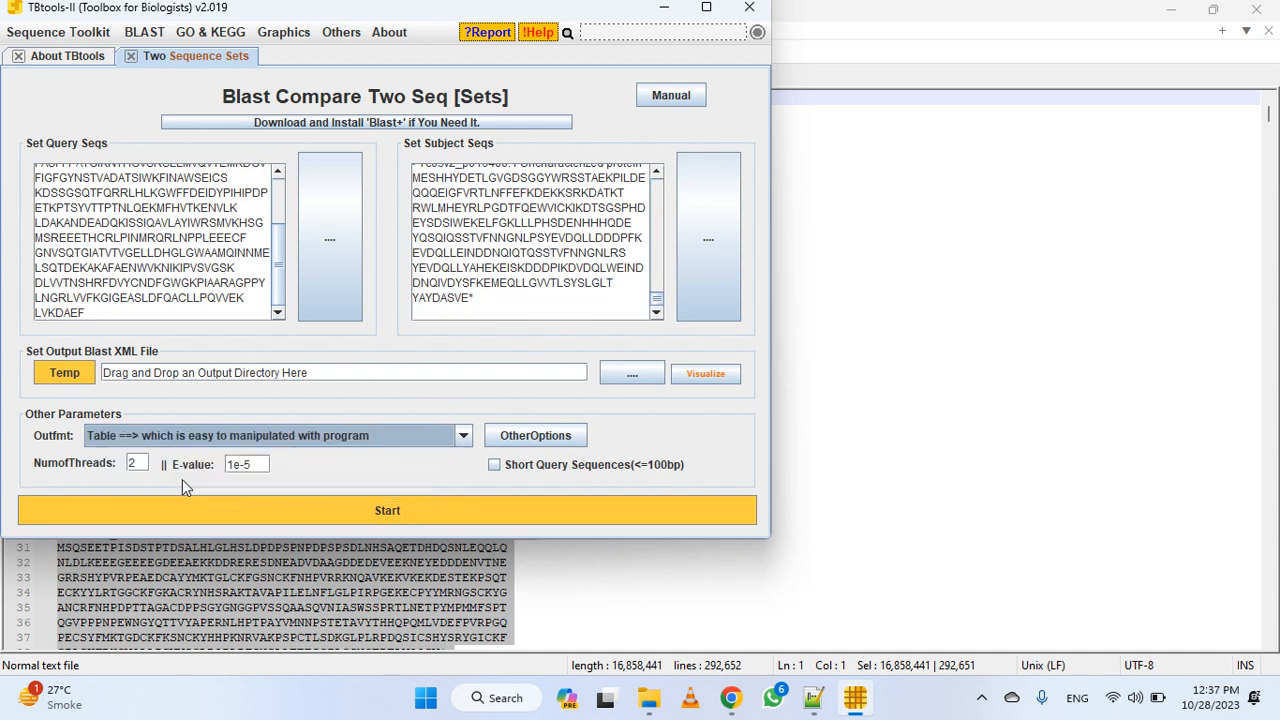
pyautogui.click(650, 378)
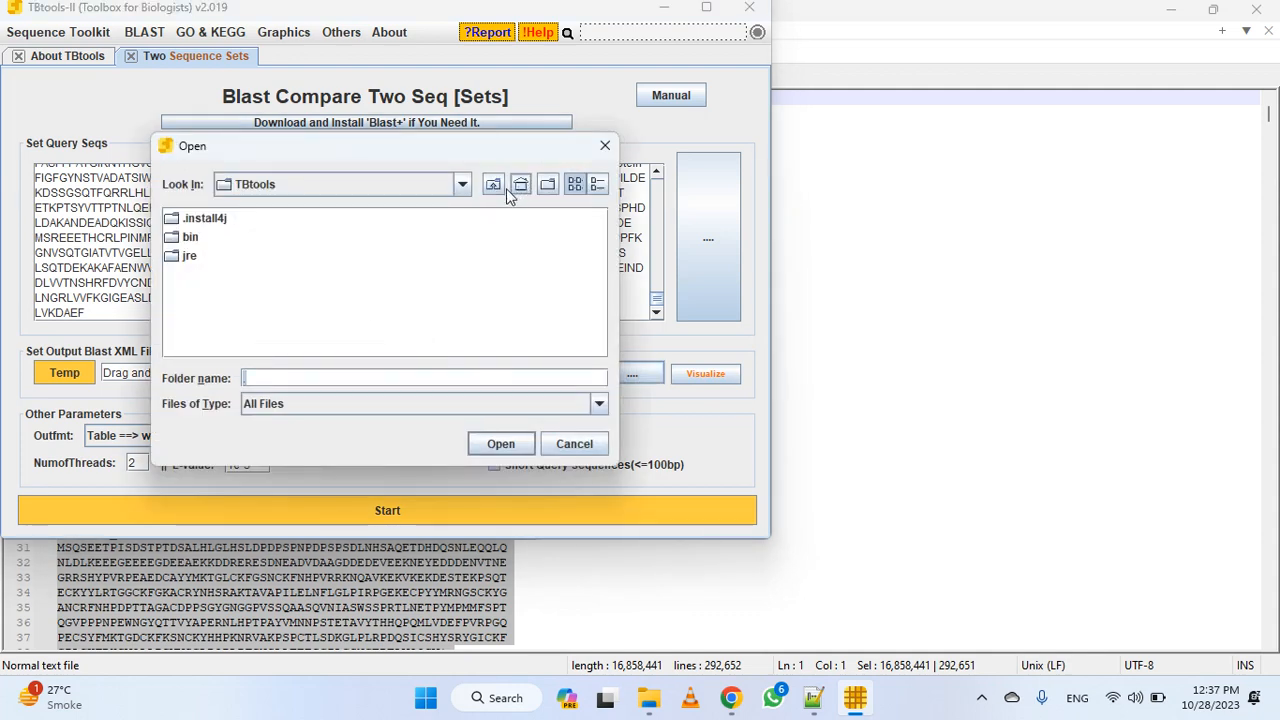
pyautogui.click(458, 186)
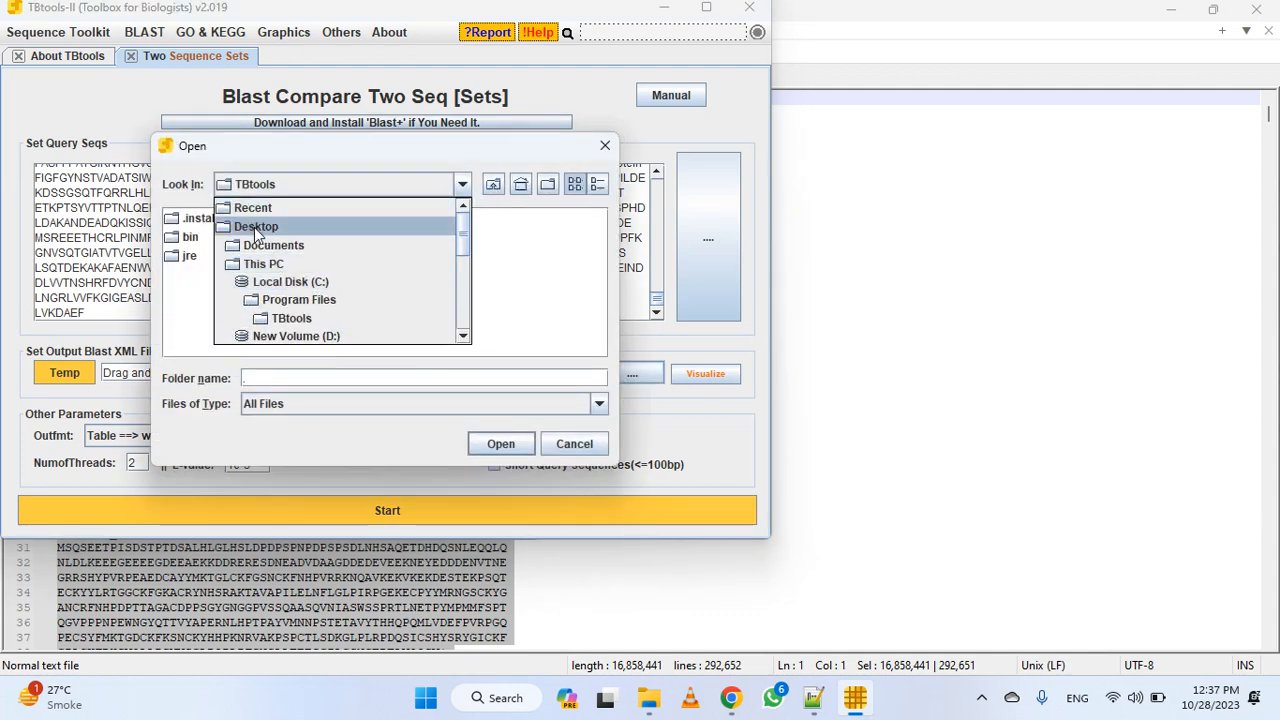
pyautogui.click(256, 226)
pyautogui.click(316, 316)
pyautogui.doubleClick(312, 314)
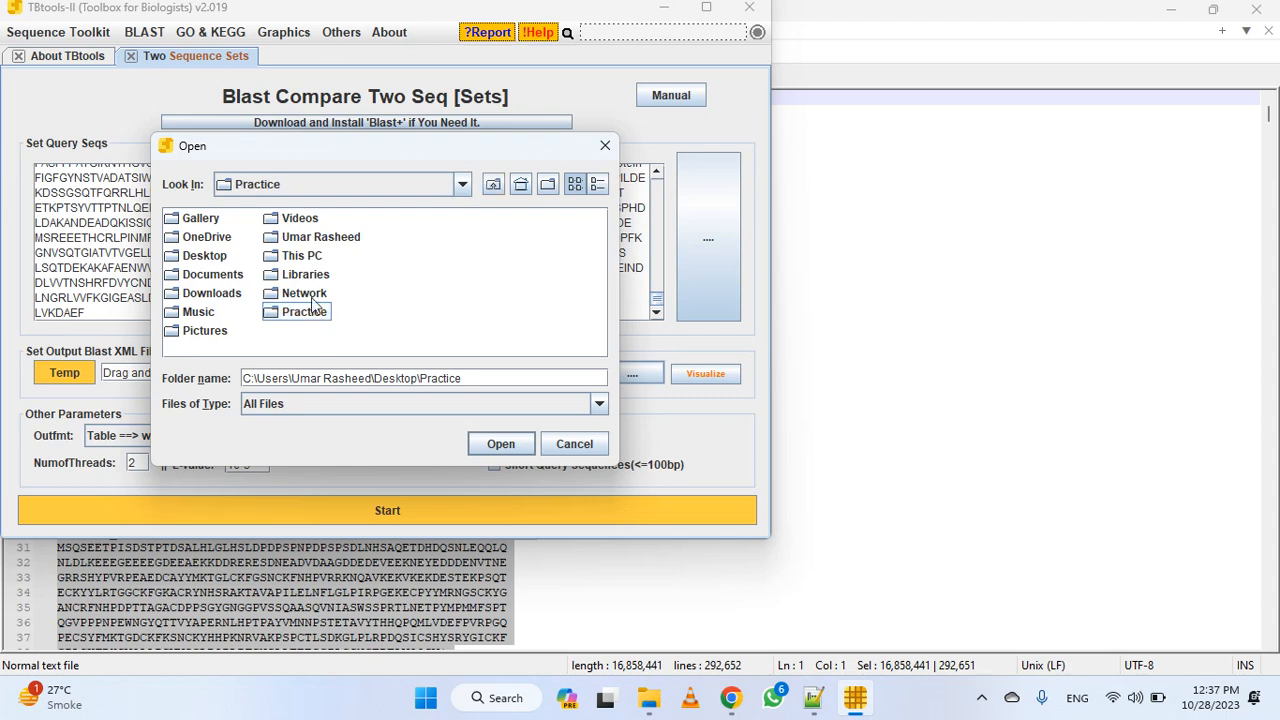
pyautogui.doubleClick(221, 220)
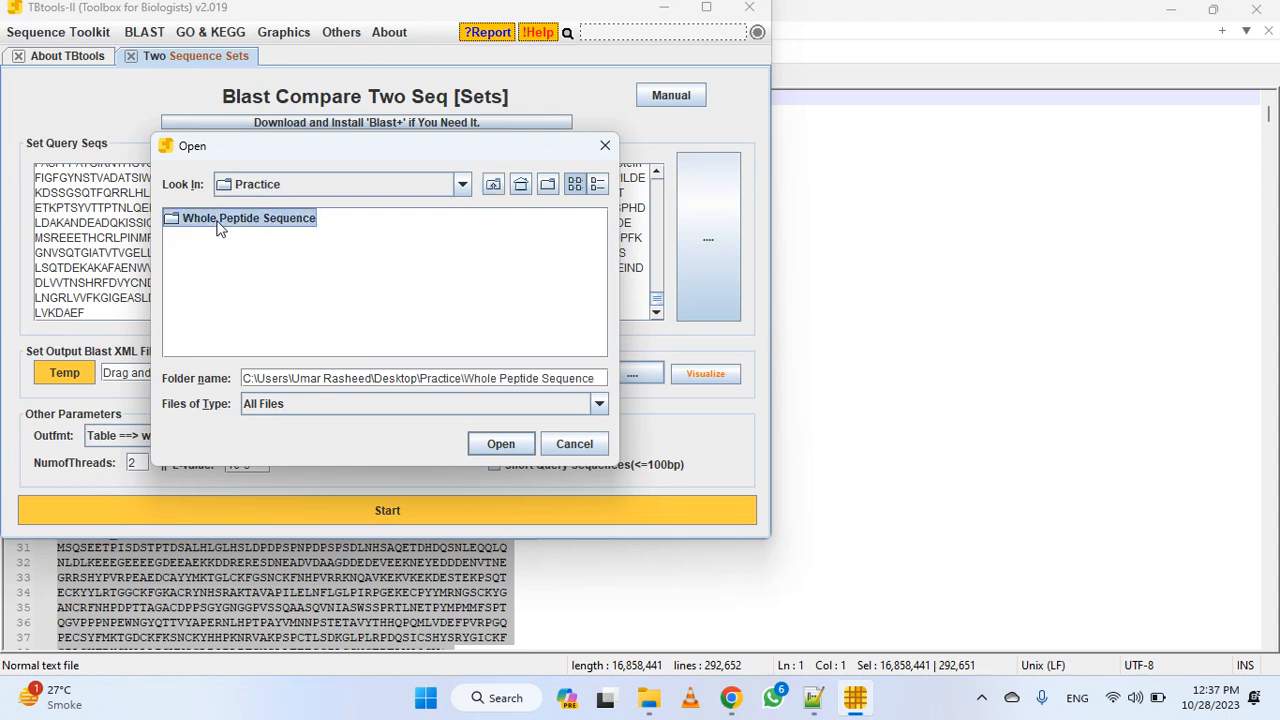
pyautogui.click(517, 446)
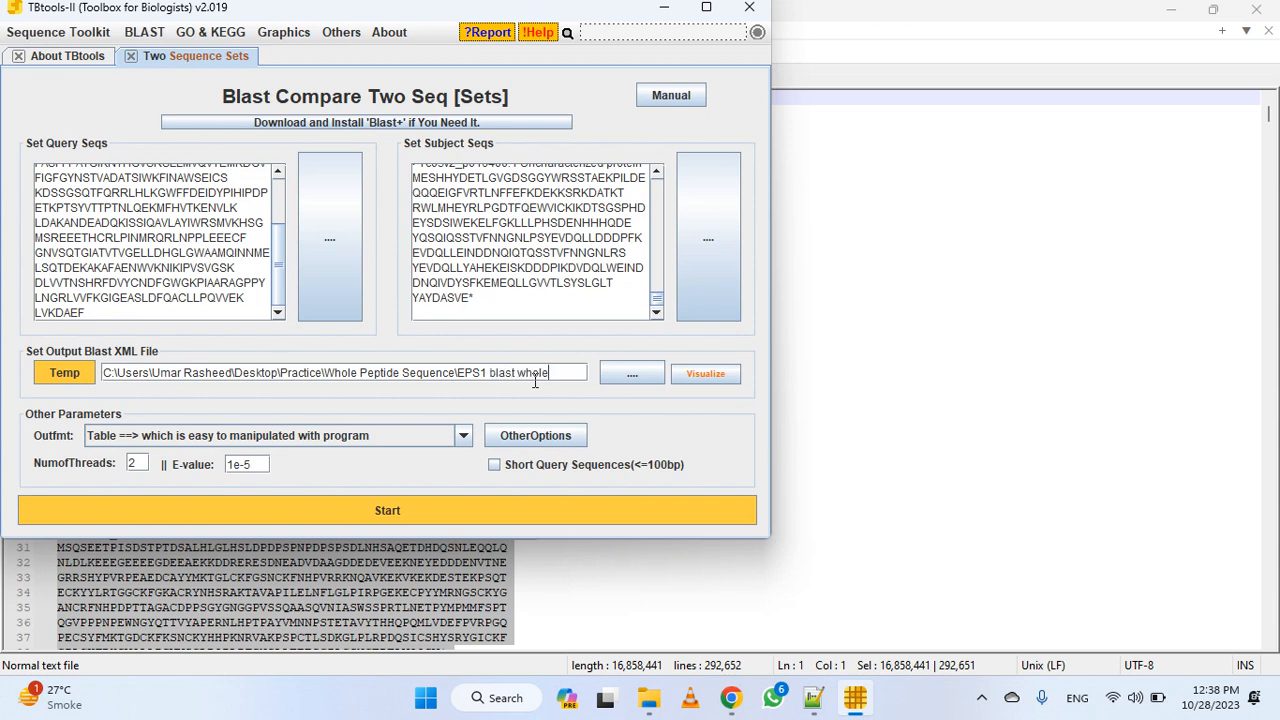
pyautogui.write('eptide')
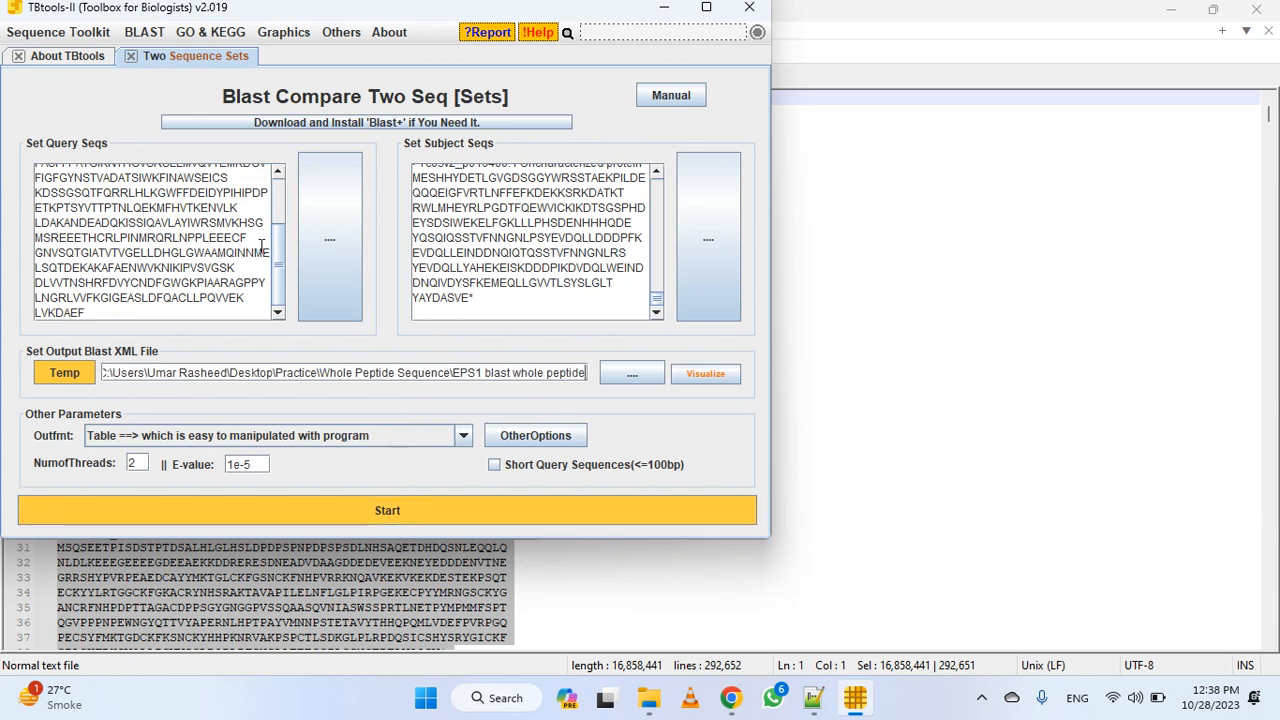
# Run the BLAST comparison, jump to the result folder, and open the "EPS1 blast whole peptide" file in Notepad++
pyautogui.click(535, 510)
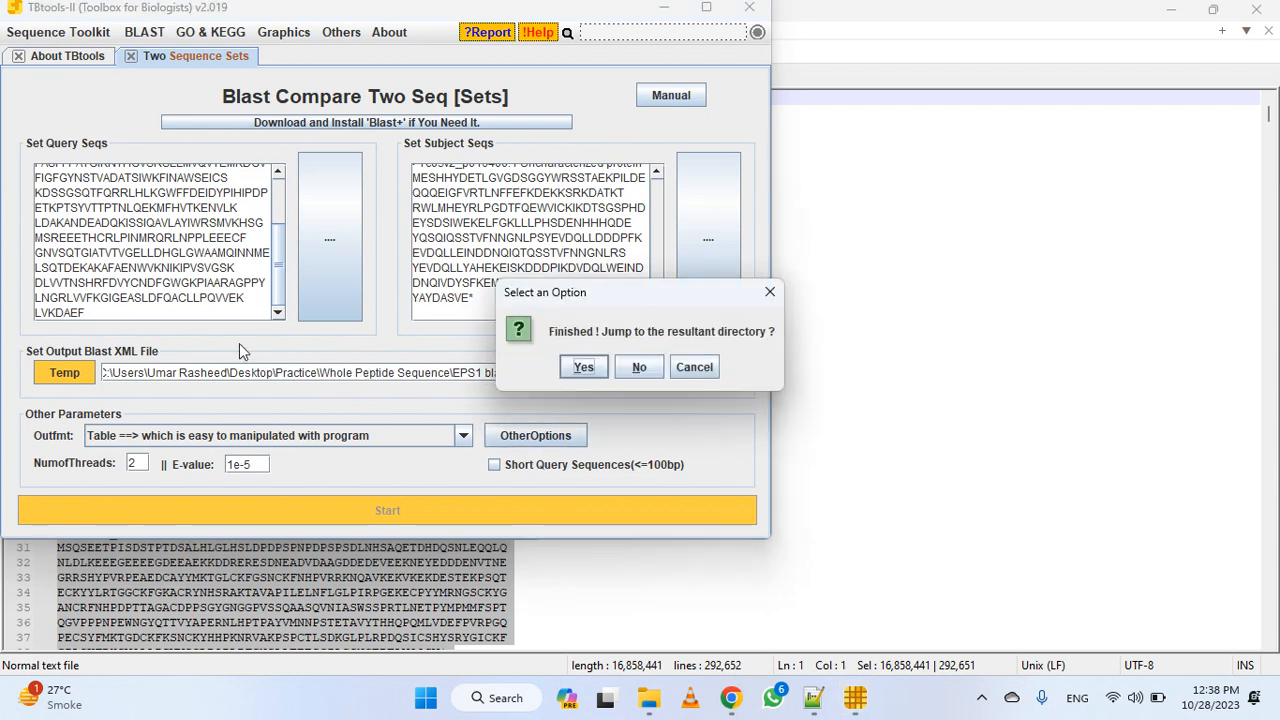
pyautogui.click(583, 367)
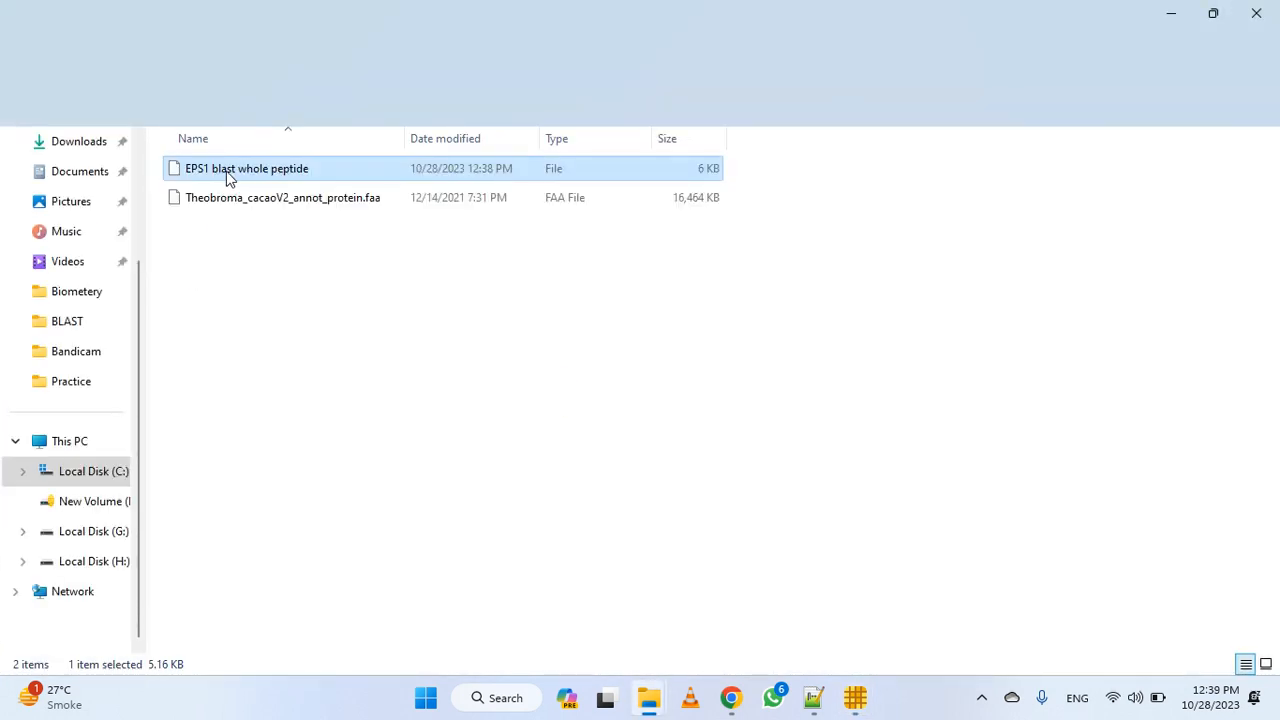
pyautogui.moveTo(813, 697)
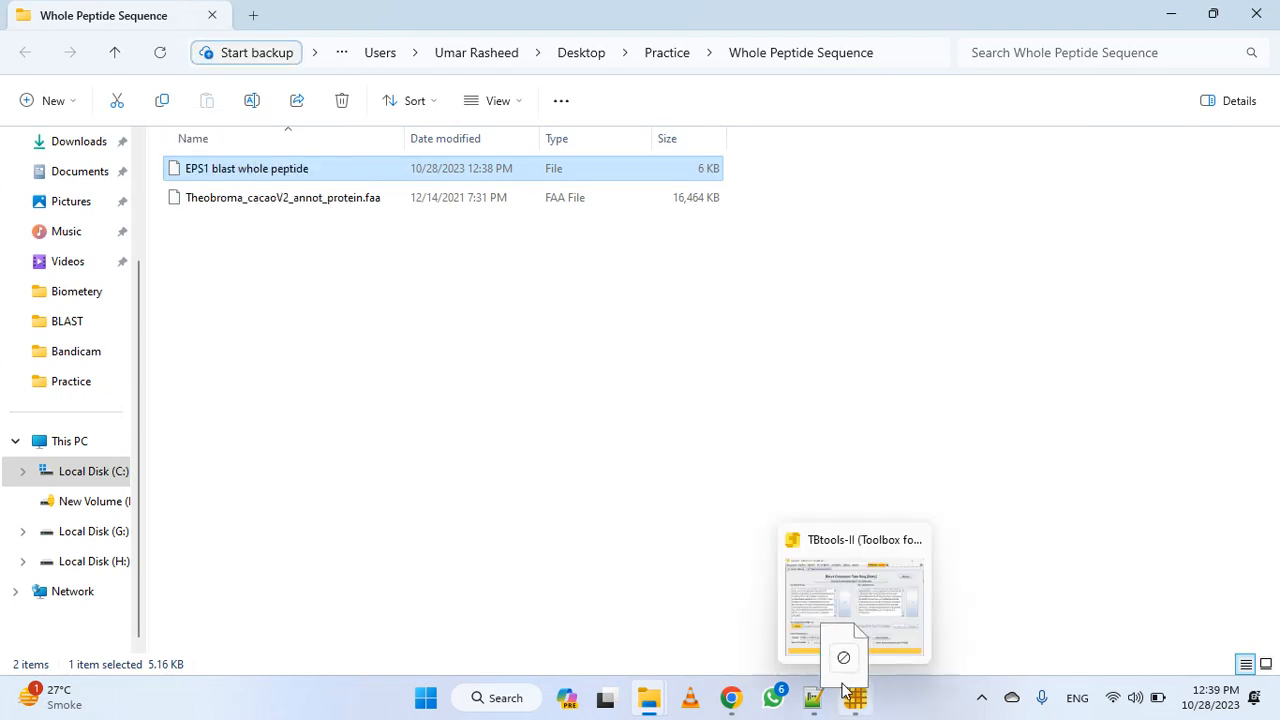
pyautogui.click(820, 660)
pyautogui.moveTo(796, 456); pyautogui.dragTo(796, 456)
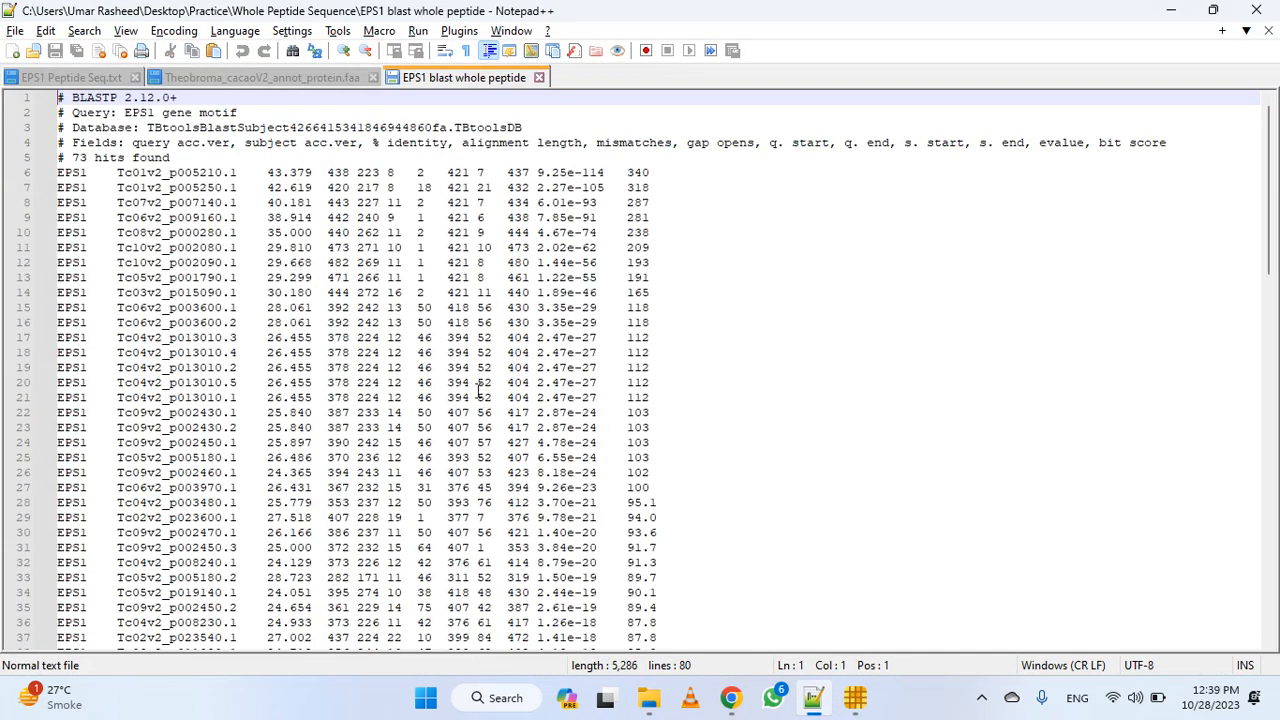
# Examine the BLASTP hit table from the header lines down to the last hit
pyautogui.scroll(-16, 478, 390)
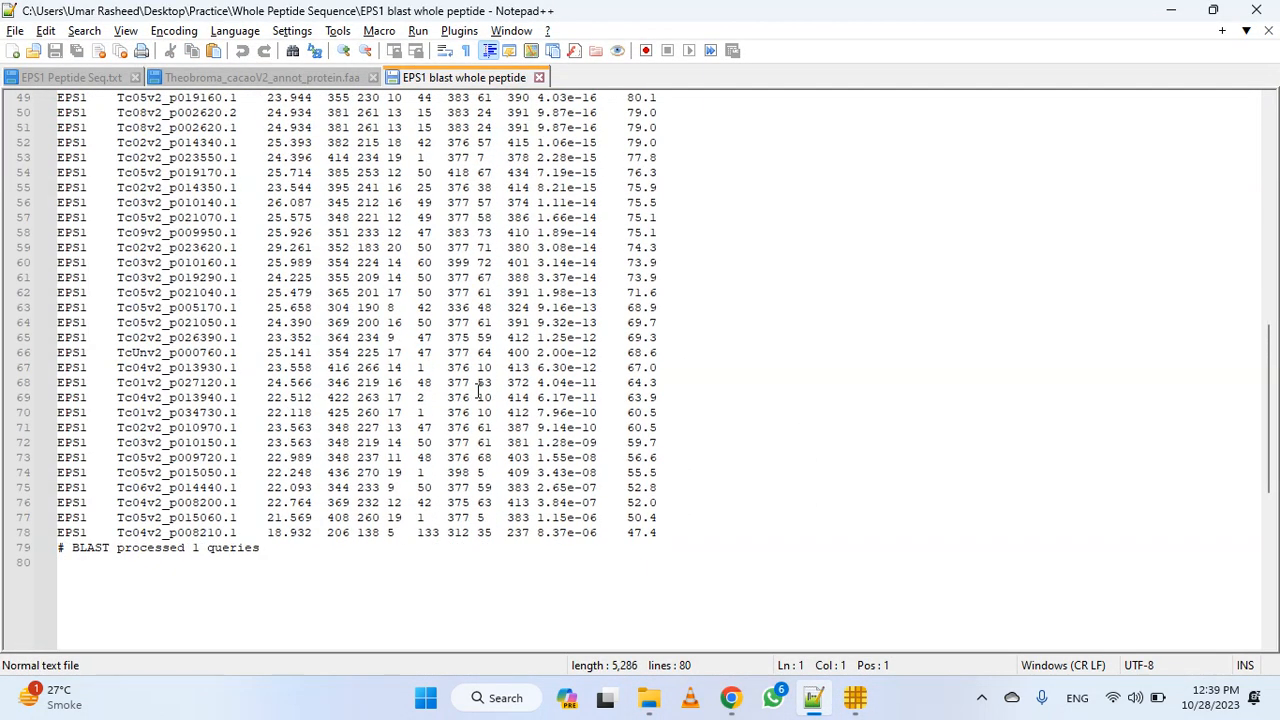
pyautogui.scroll(16, 478, 390)
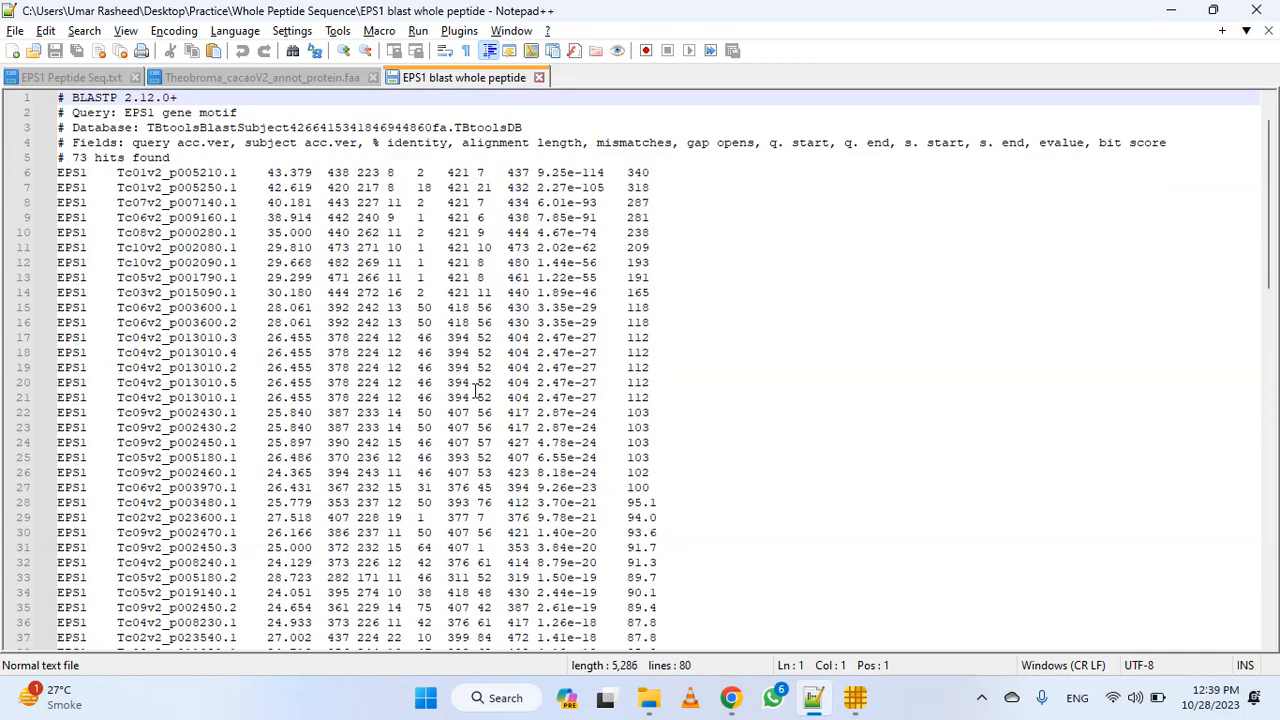
pyautogui.scroll(-17, 474, 392)
pyautogui.scroll(10, 475, 455)
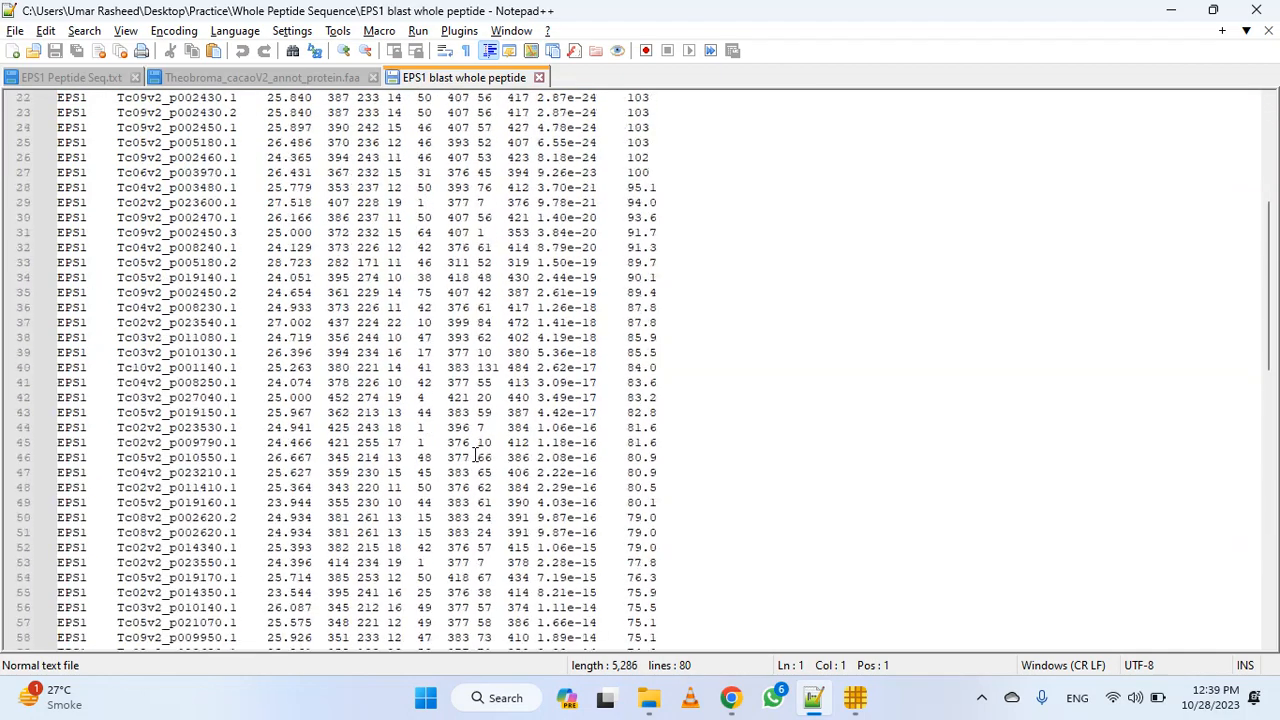
pyautogui.scroll(7, 474, 455)
pyautogui.scroll(-20, 474, 452)
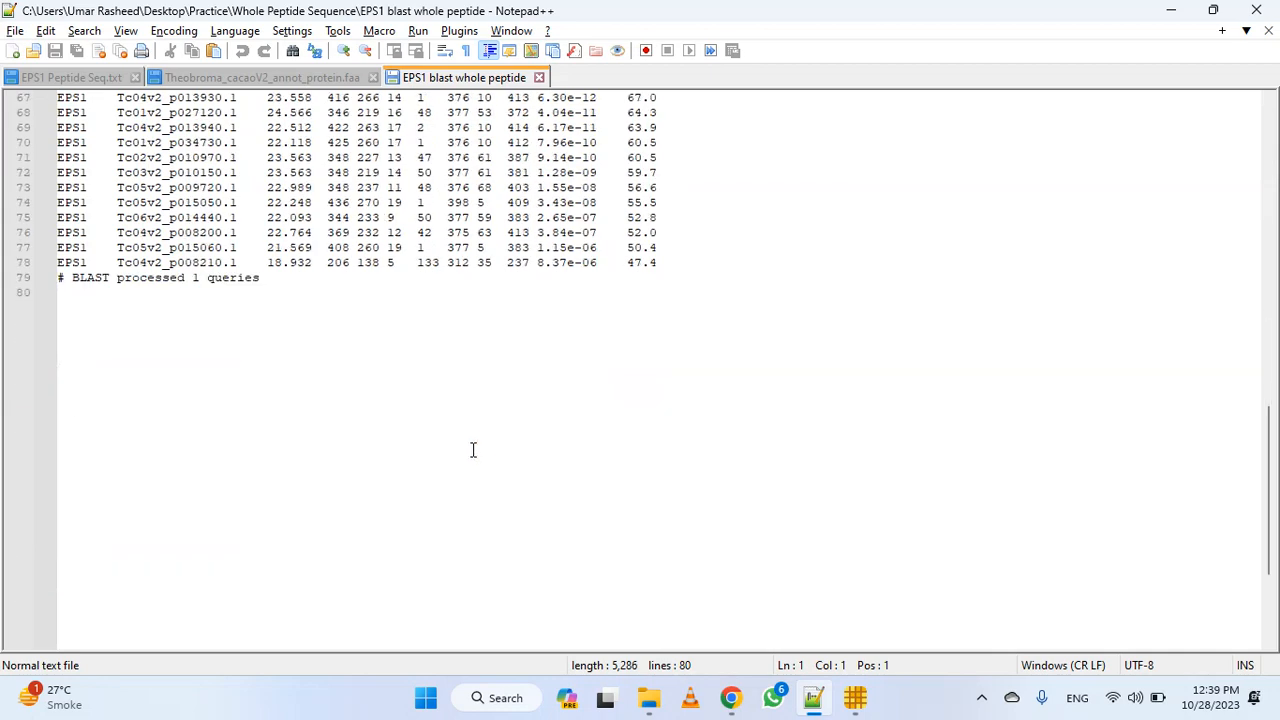
pyautogui.scroll(-5, 473, 450)
pyautogui.scroll(20, 471, 449)
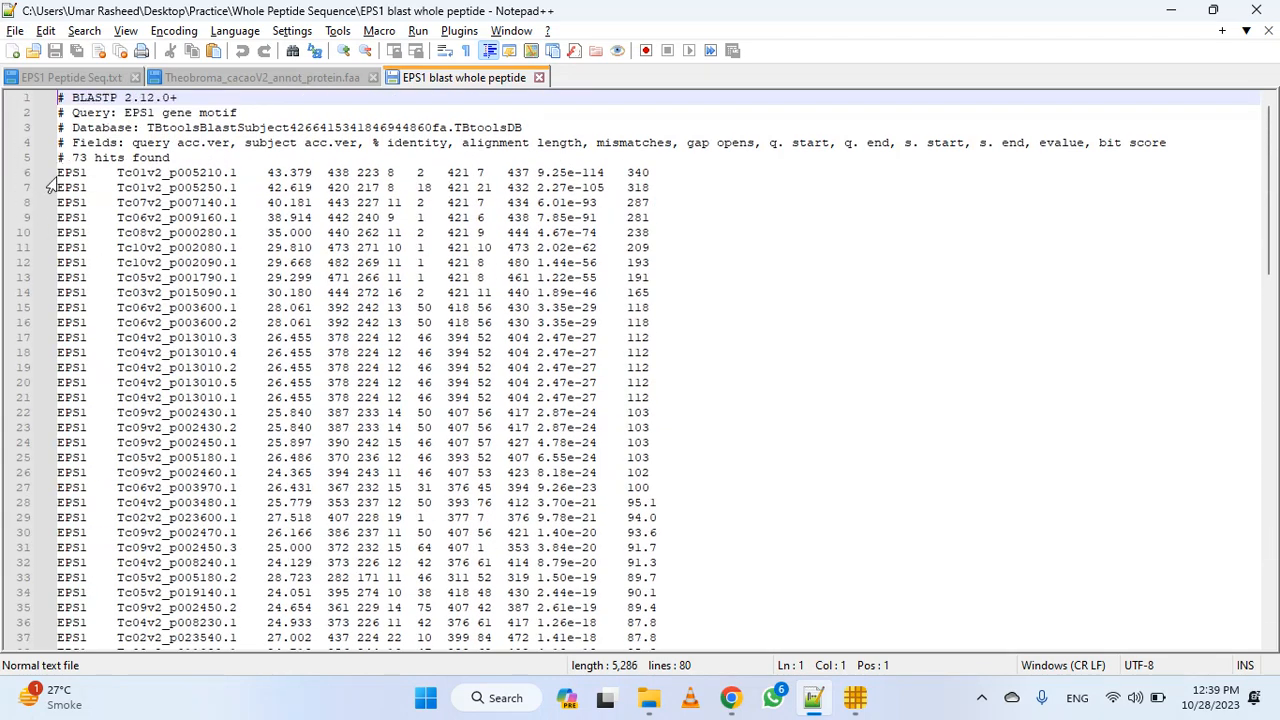
# Select all the hit rows in the table, and in Chrome copy the Transferase motif's Database alignment sequence
pyautogui.moveTo(59, 172); pyautogui.dragTo(656, 611)
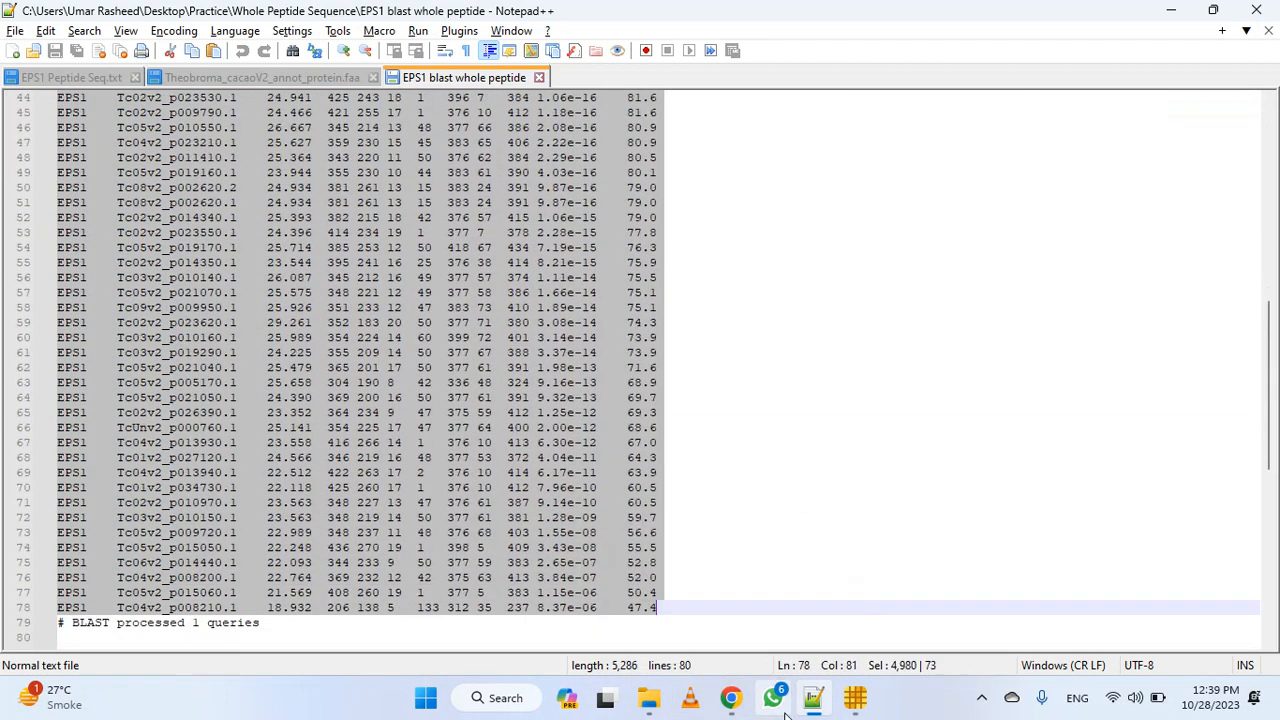
pyautogui.click(731, 697)
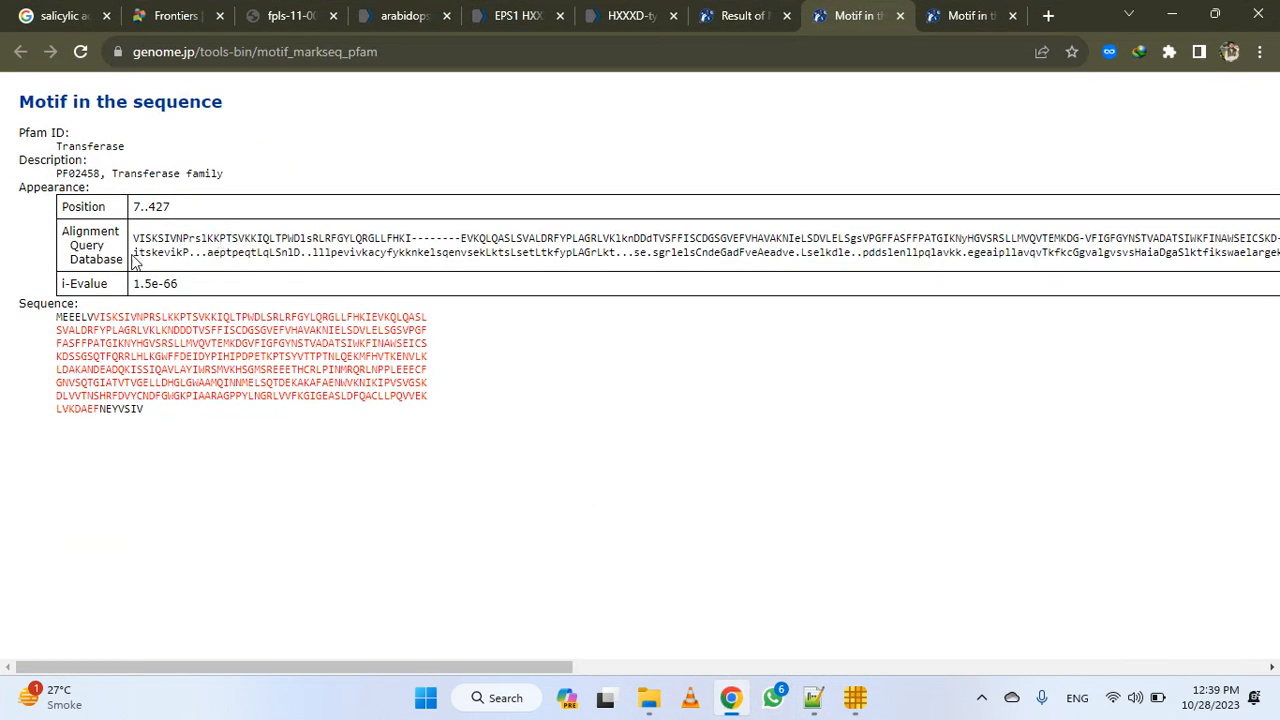
pyautogui.moveTo(136, 253); pyautogui.dragTo(1275, 252)
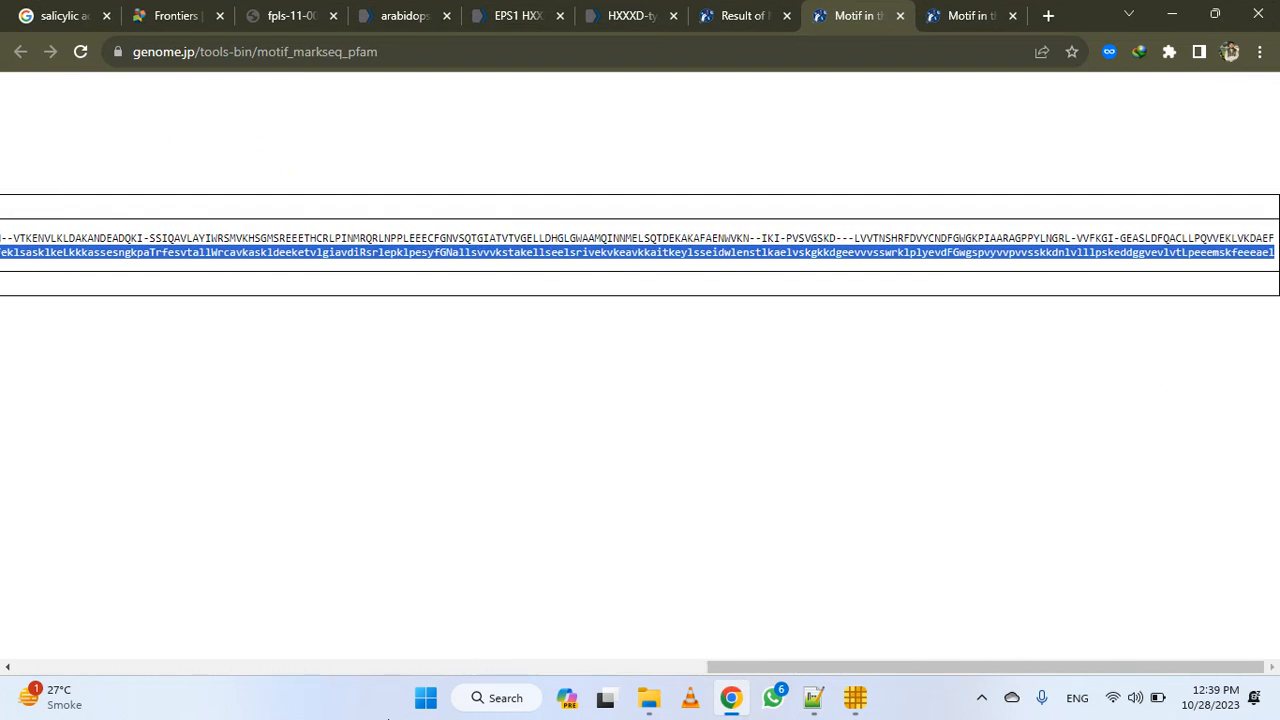
# Open Word, create a blank document and paste the database motif sequence as text only
pyautogui.click(500, 699)
pyautogui.write('wo')
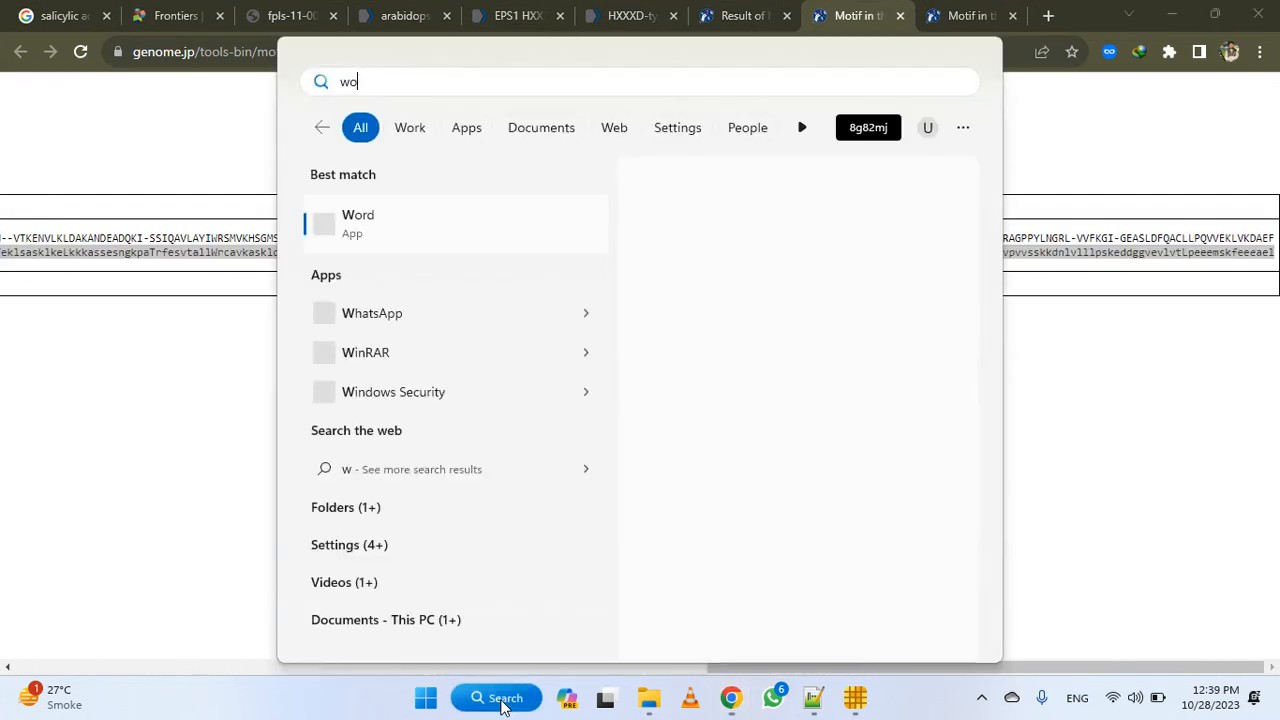
pyautogui.write('rd')
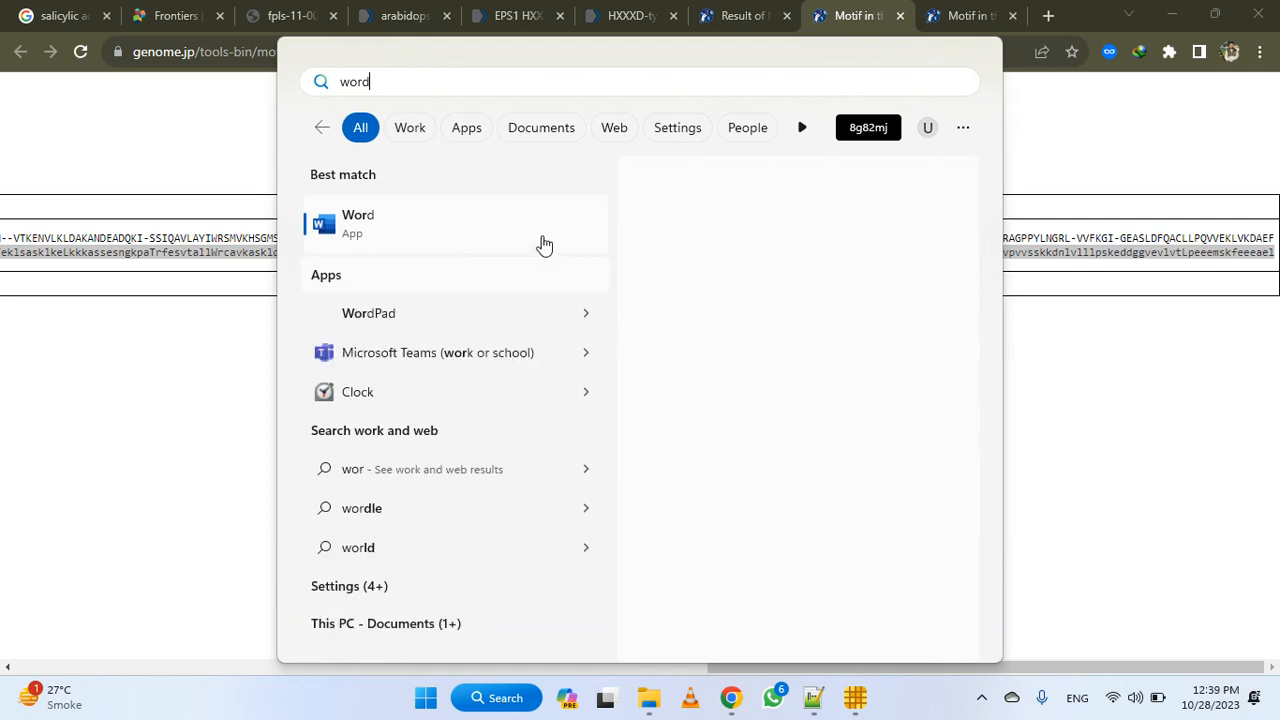
pyautogui.click(537, 237)
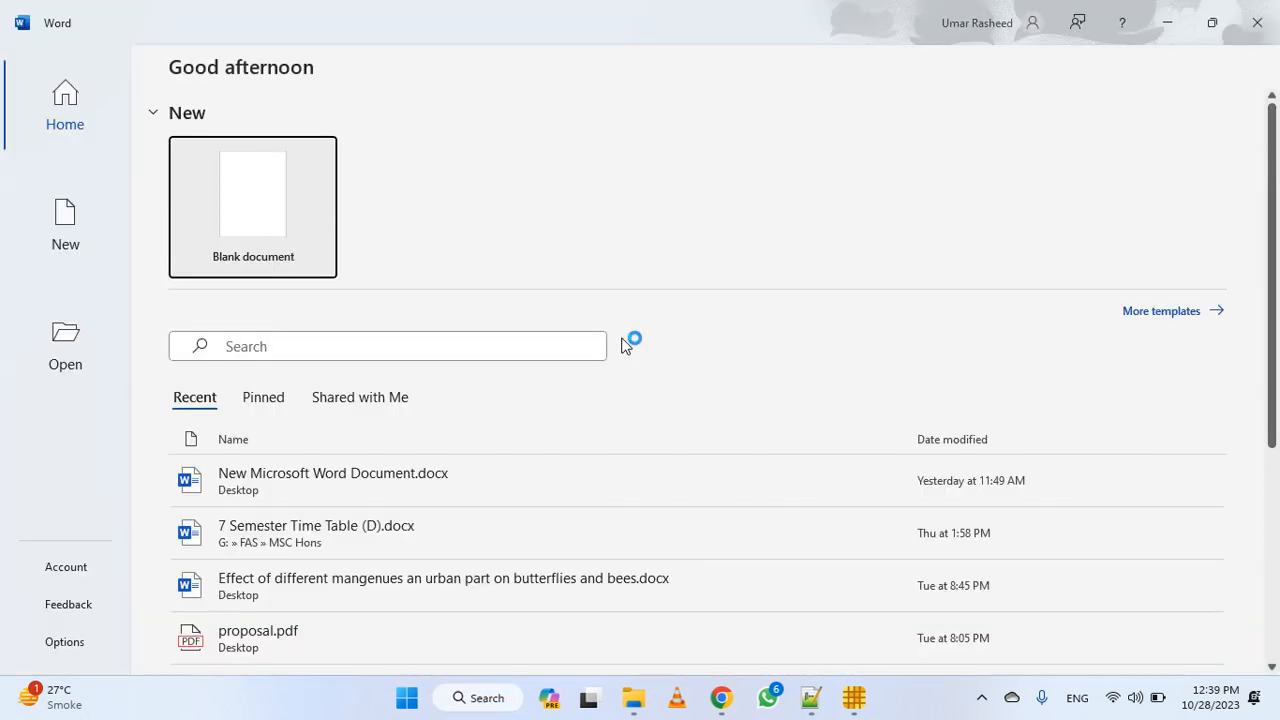
pyautogui.click(300, 229)
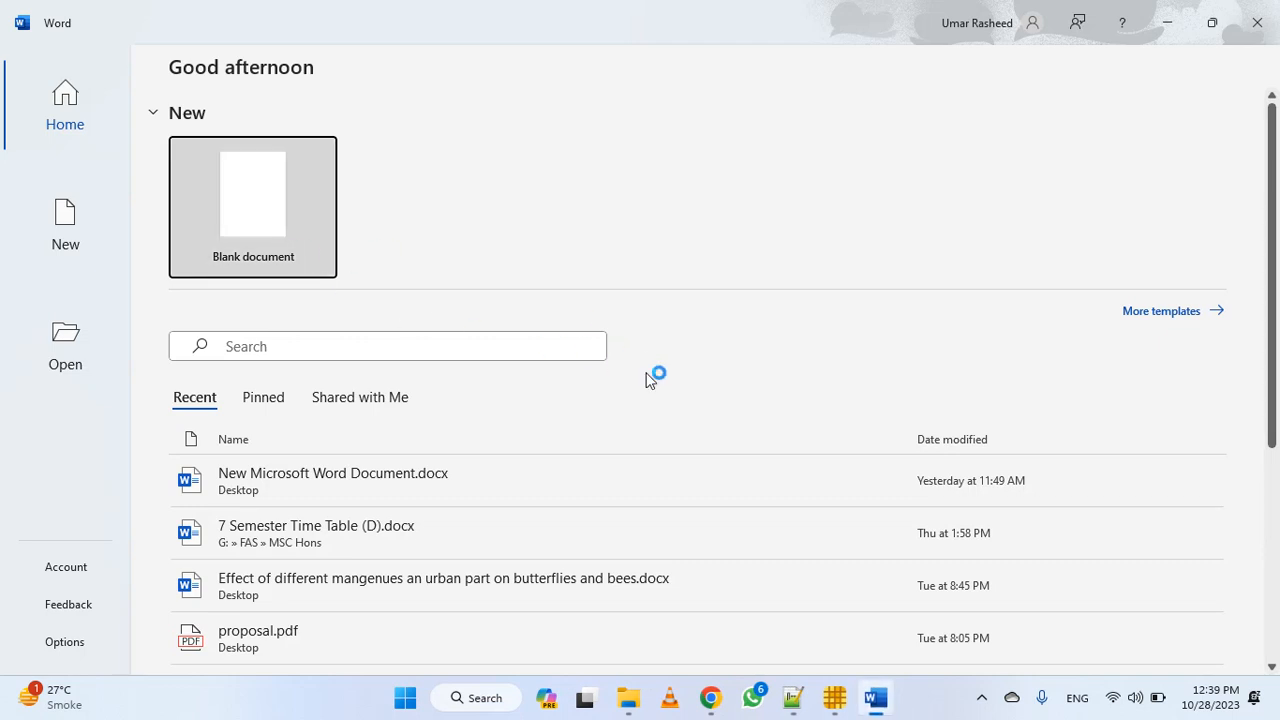
pyautogui.hotkey('ctrl', 'v')
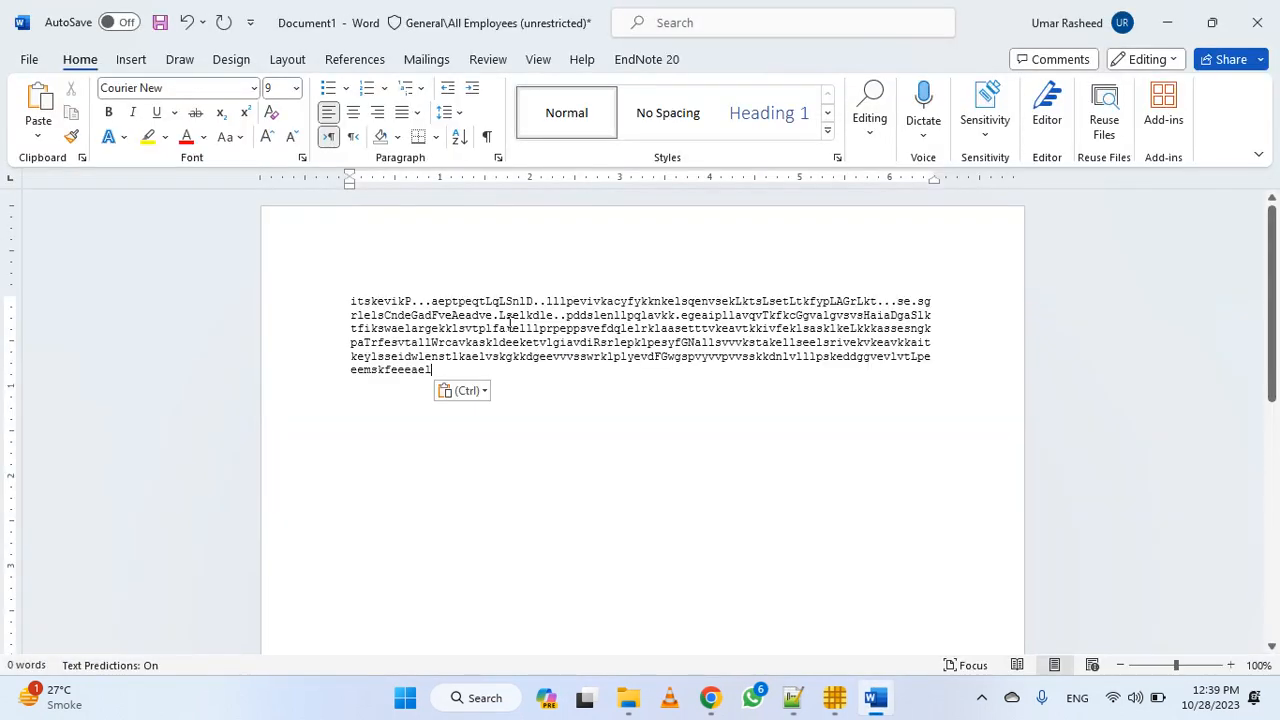
pyautogui.click(468, 390)
pyautogui.click(508, 444)
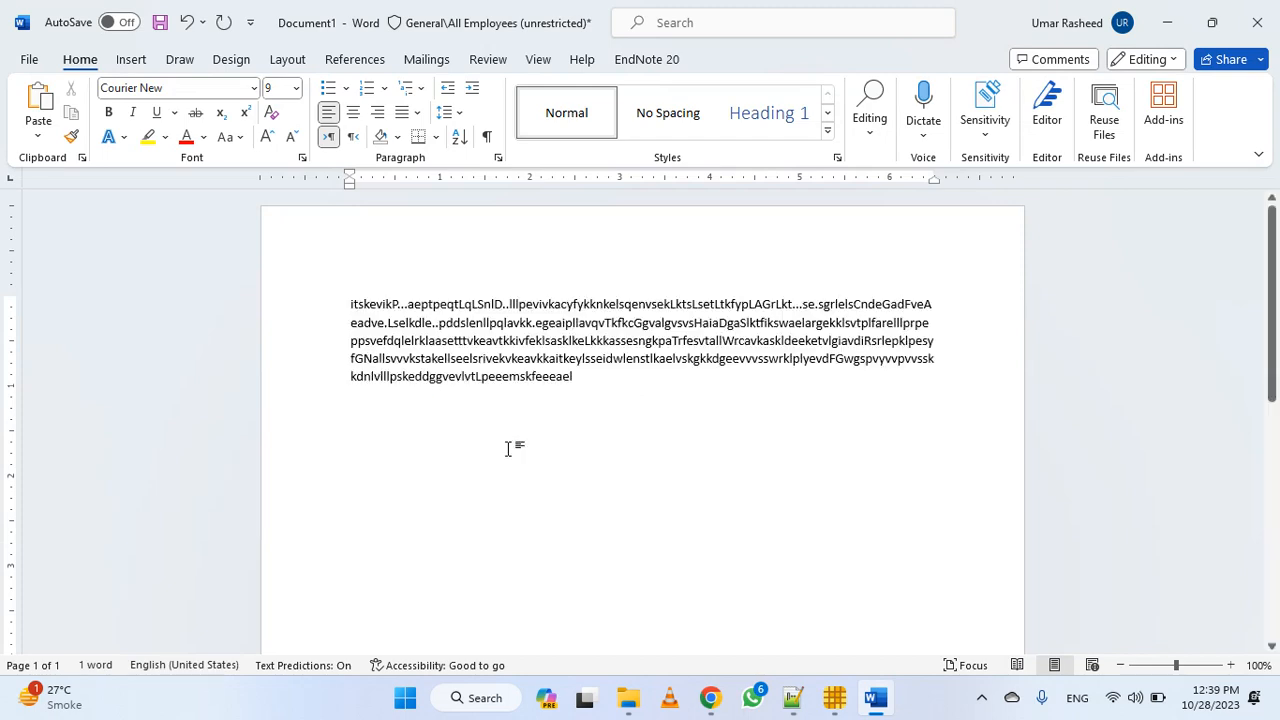
# Replace every "." in the pasted sequence with nothing to remove the alignment gaps
pyautogui.keyDown('ctrl'); pyautogui.scroll(7, 510, 444); pyautogui.keyUp('ctrl')
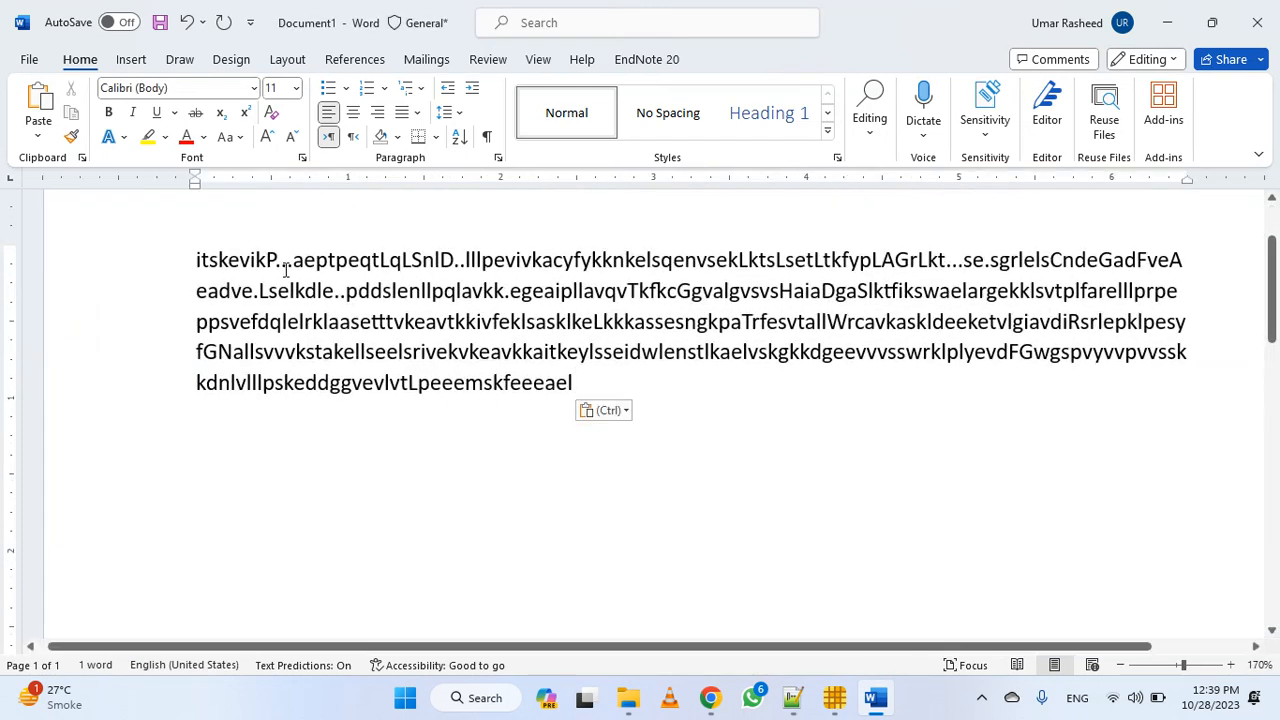
pyautogui.keyDown('ctrl'); pyautogui.scroll(-3, 760, 191); pyautogui.keyUp('ctrl')
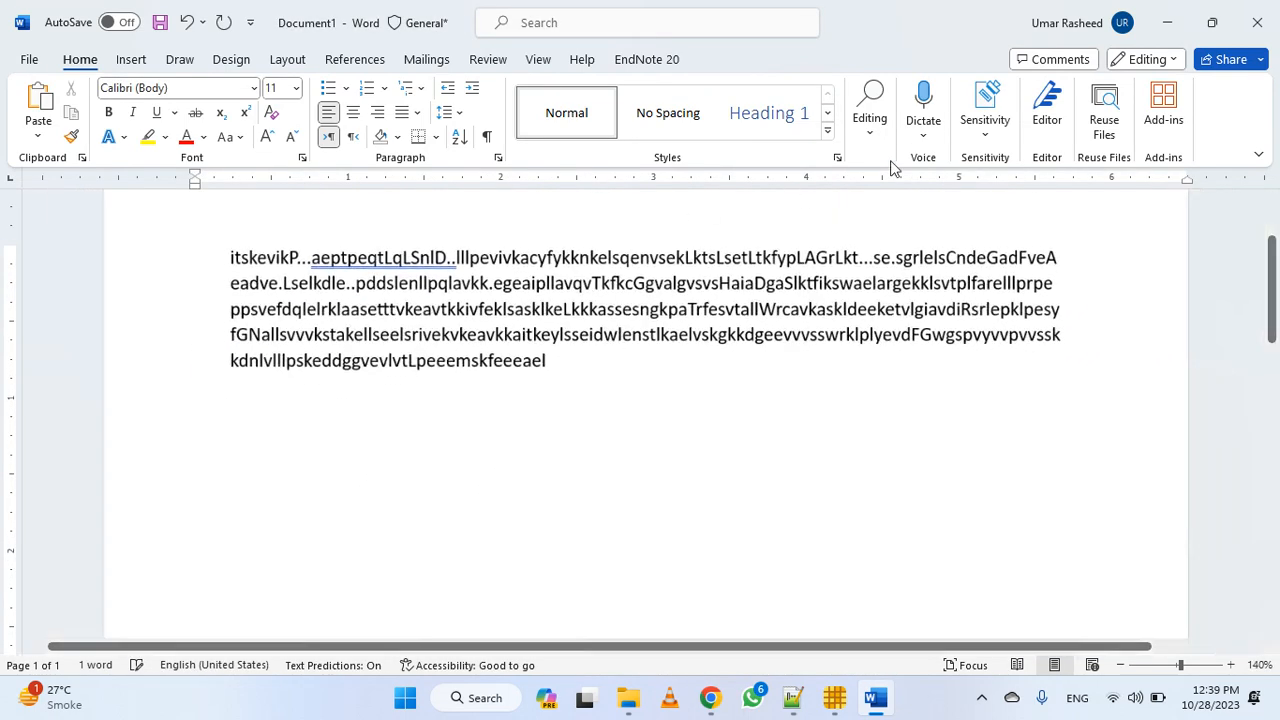
pyautogui.click(870, 118)
pyautogui.click(893, 200)
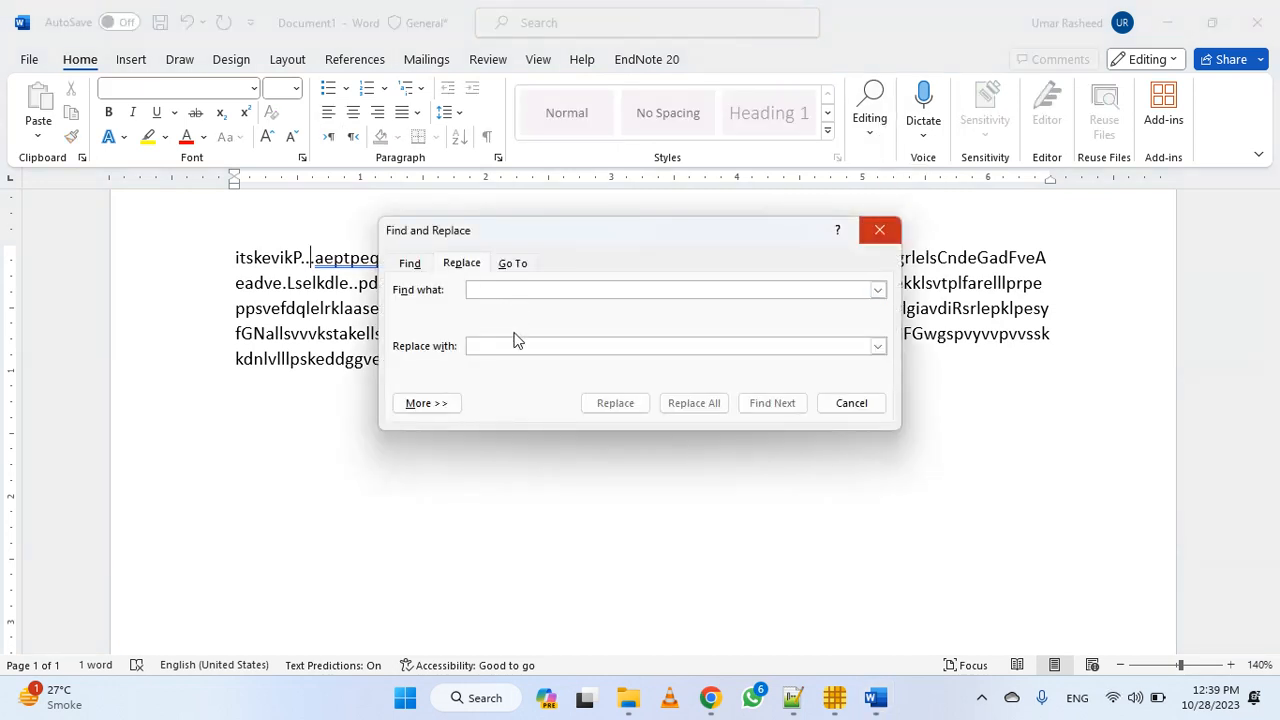
pyautogui.write('.')
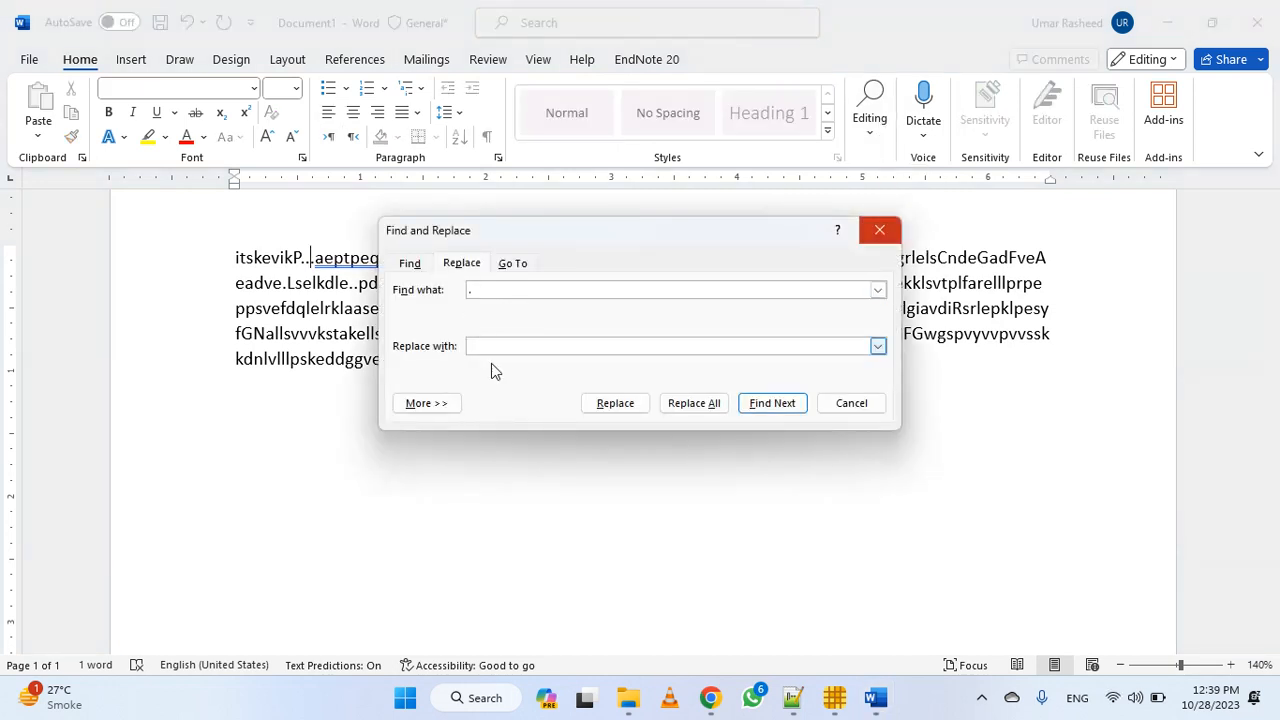
pyautogui.click(689, 404)
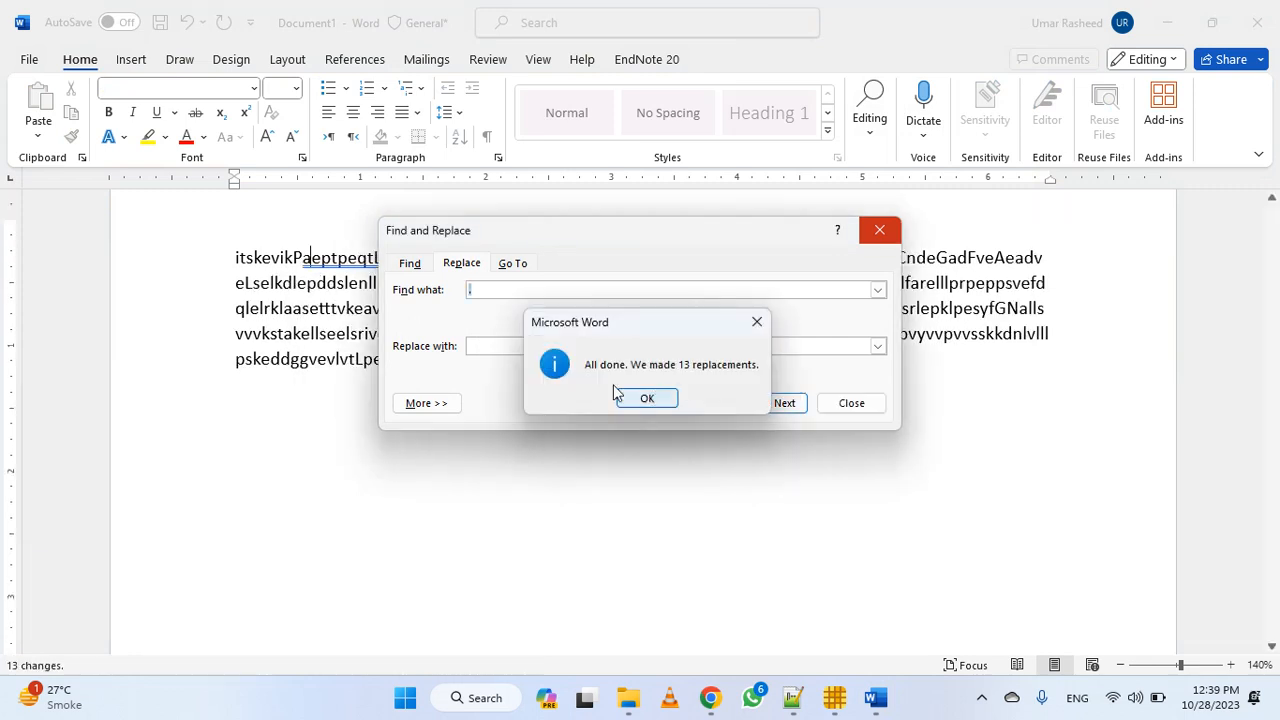
pyautogui.click(618, 395)
pyautogui.press('Escape')
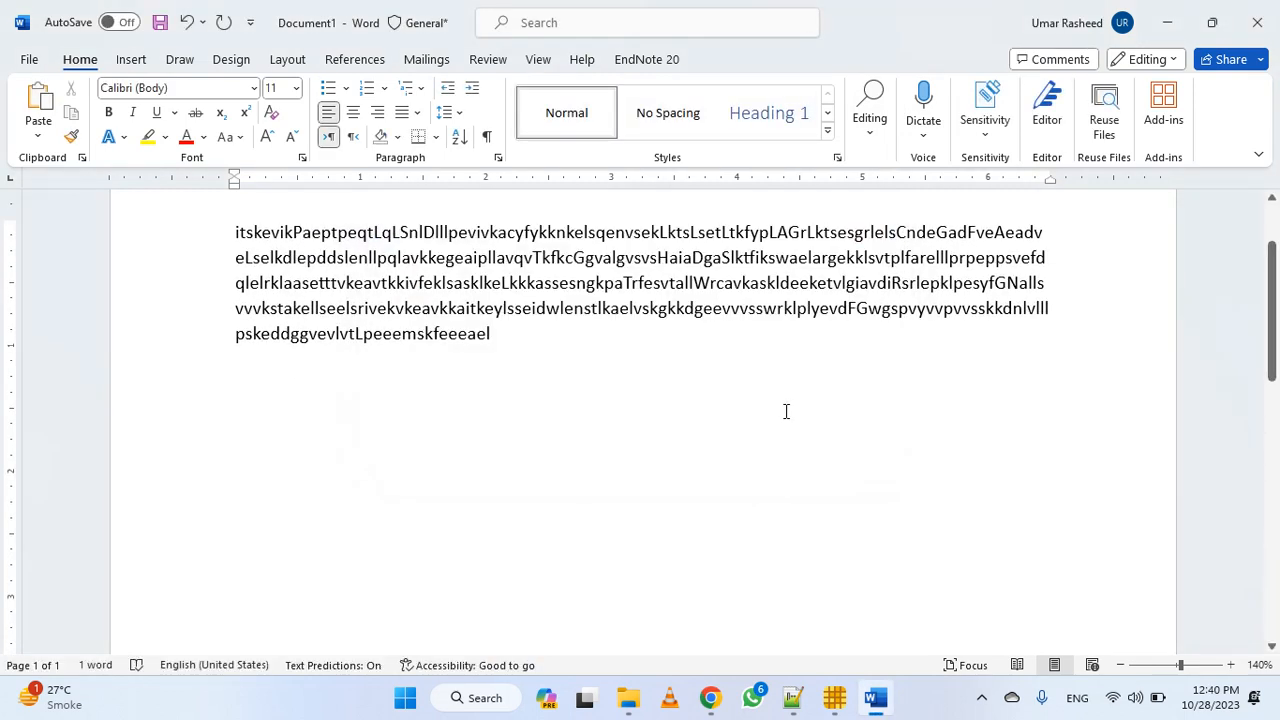
# Convert the whole motif sequence to uppercase
pyautogui.click(459, 388)
pyautogui.hotkey('ctrl', 'a')
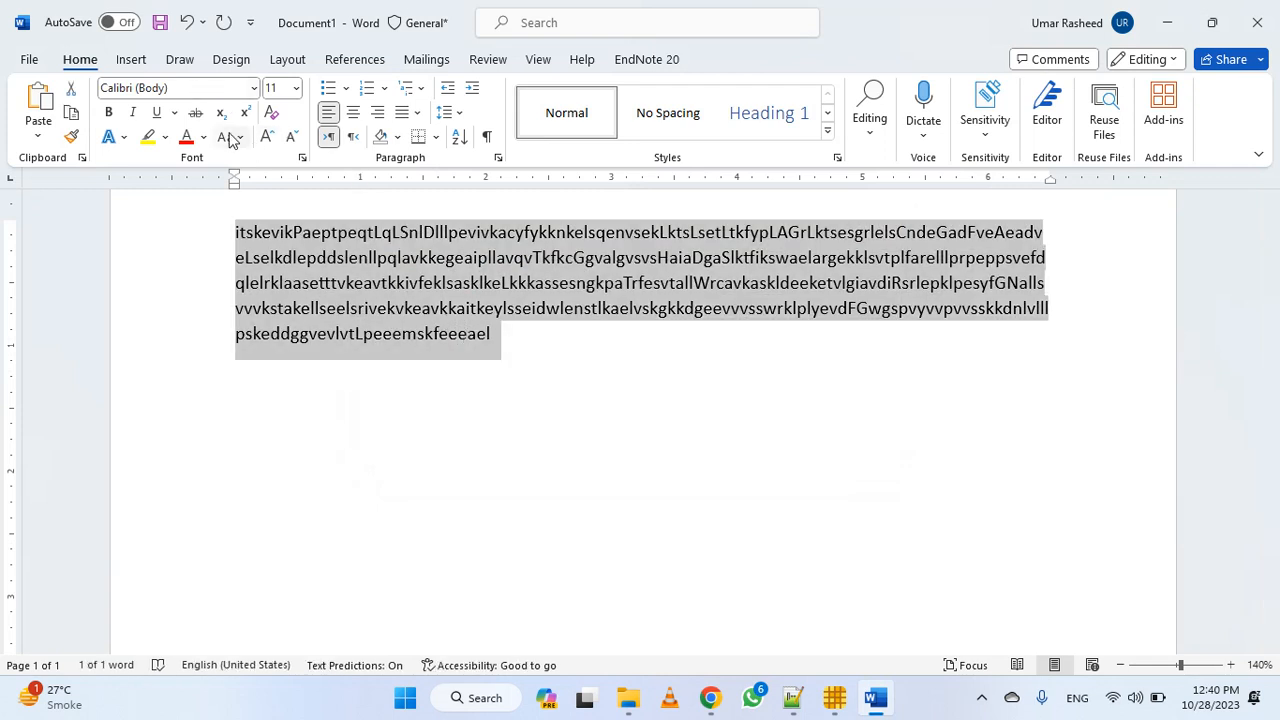
pyautogui.click(229, 137)
pyautogui.click(298, 216)
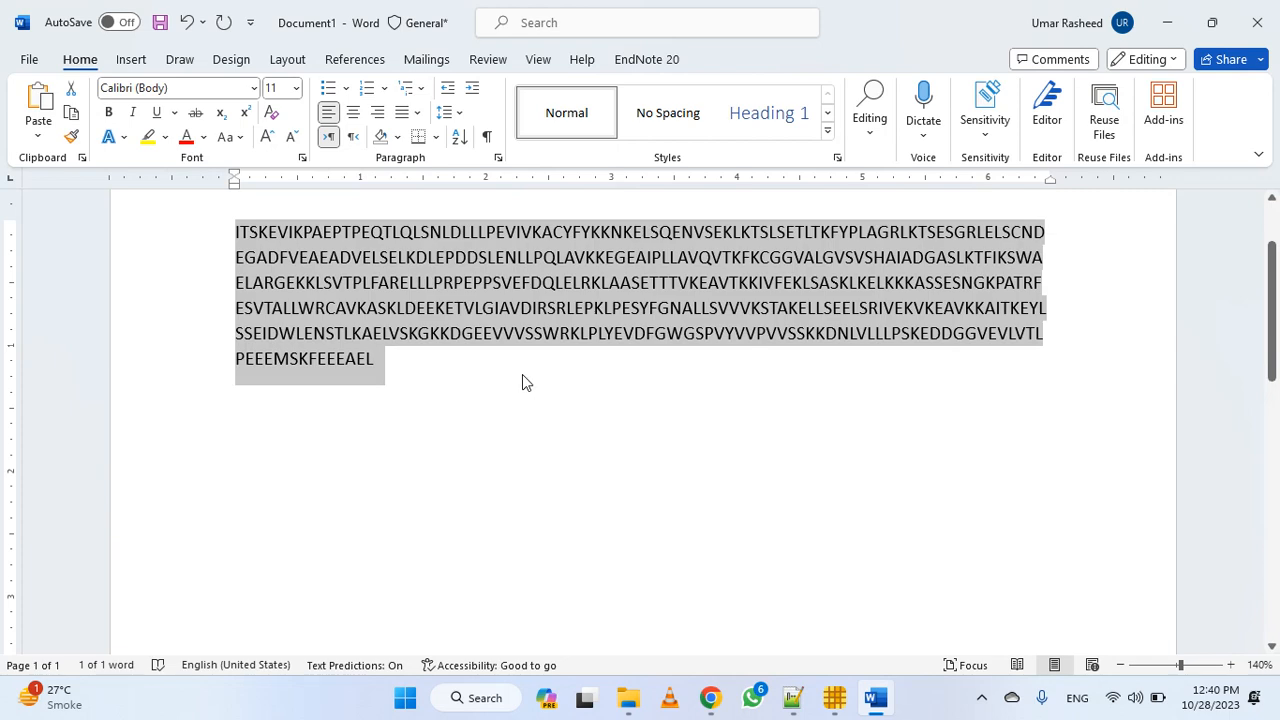
# In EPS1 Peptide Seq.txt in Notepad++, add the heading "EPS1 Data Base" below the gene motif and paste the uppercase sequence under it
pyautogui.hotkey('alt', 'Tab')
pyautogui.hotkey('alt', 'Tab')
pyautogui.hotkey('alt', 'Tab')
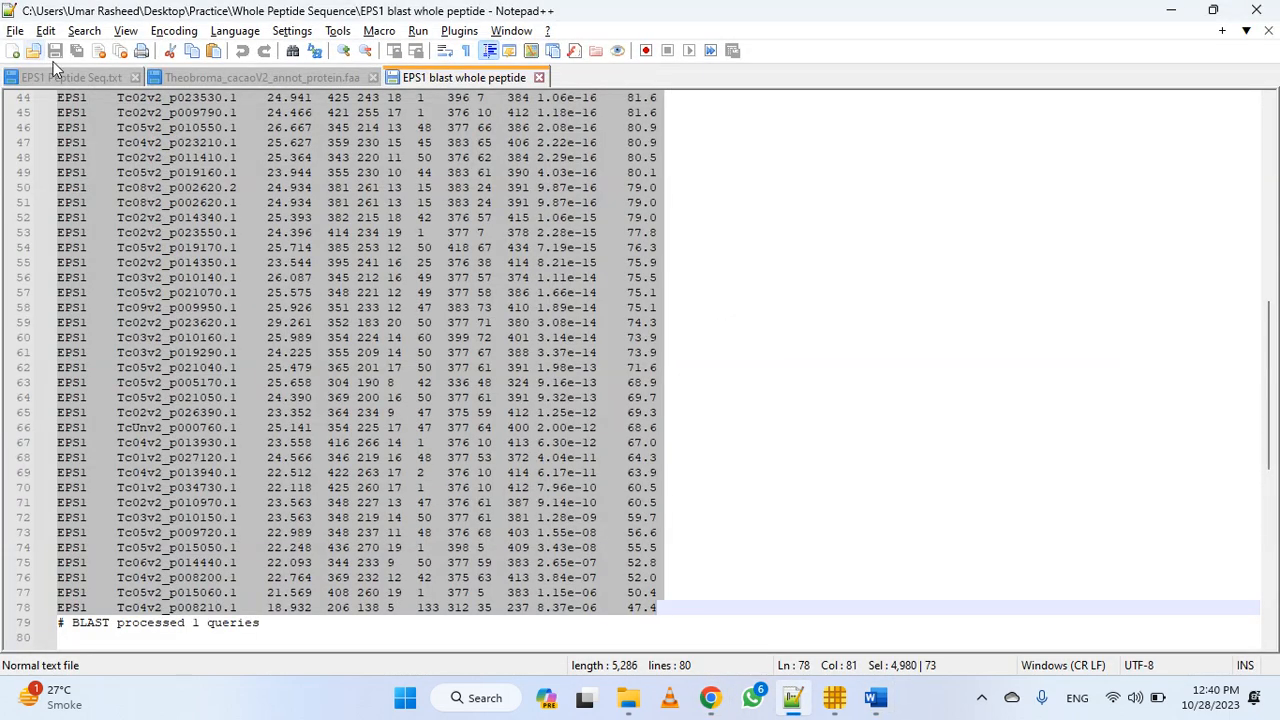
pyautogui.click(58, 76)
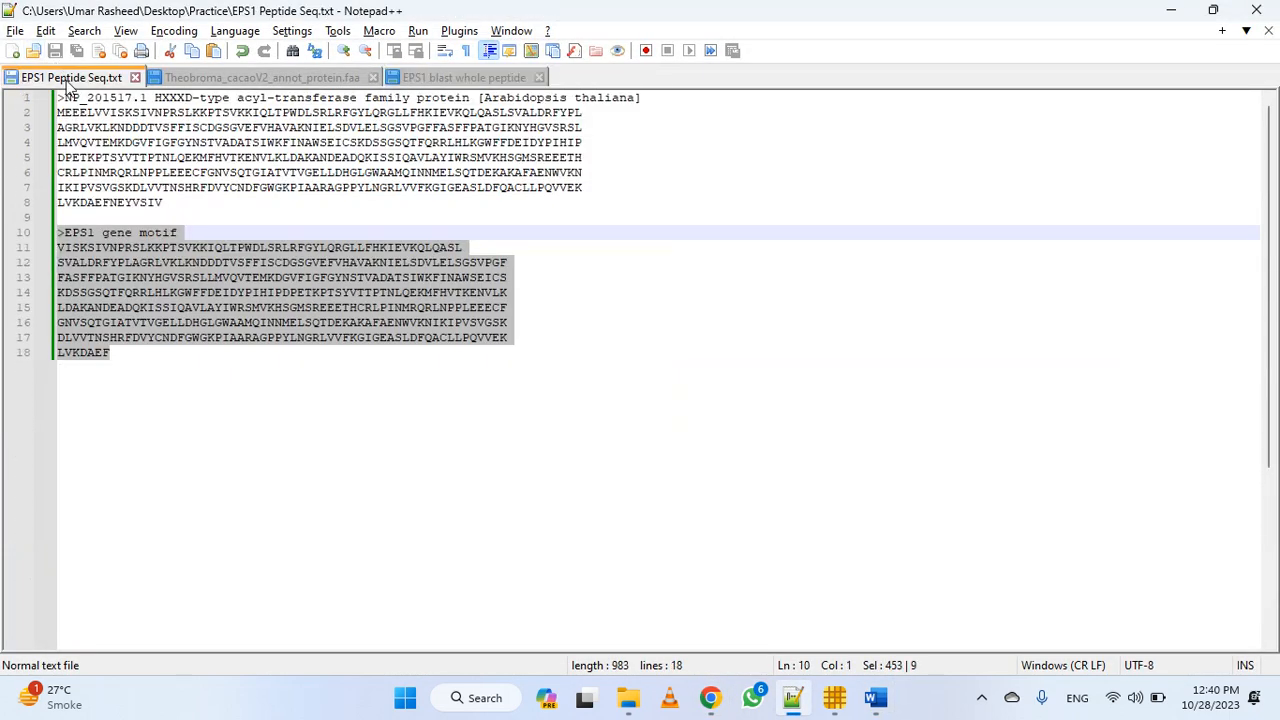
pyautogui.click(360, 417)
pyautogui.press('Return')
pyautogui.press('Return')
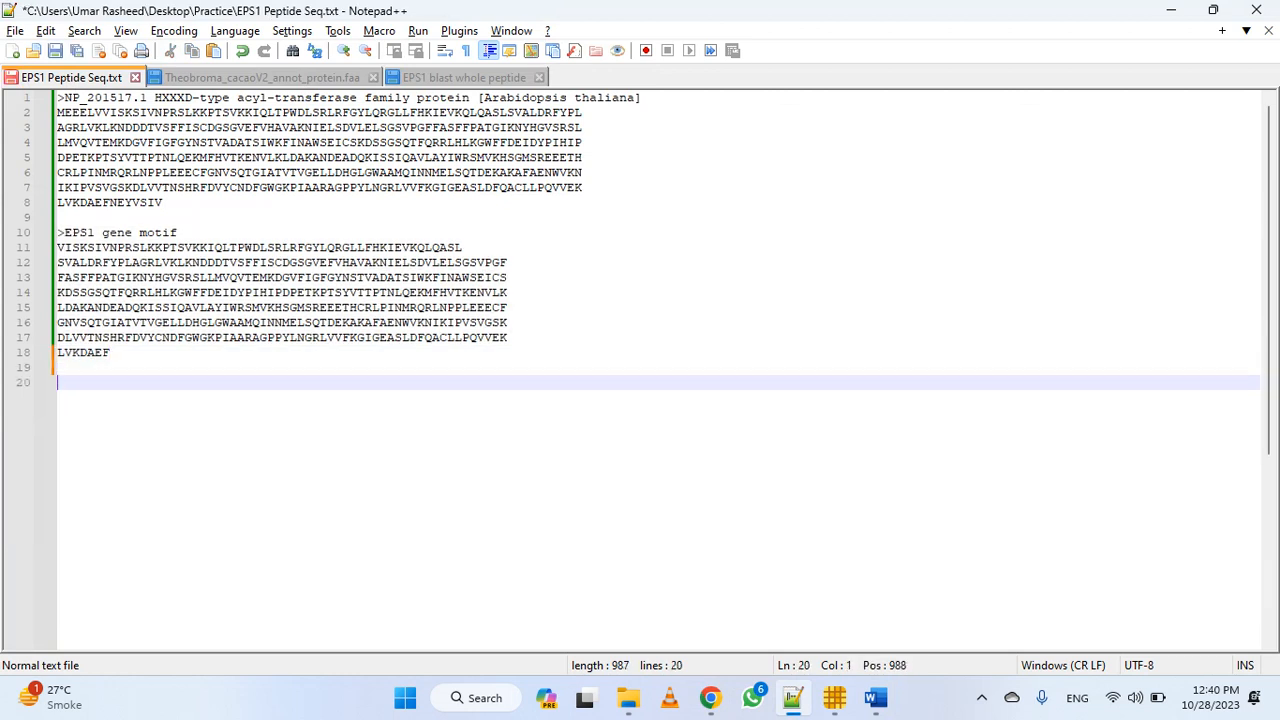
pyautogui.write('EPS1 ')
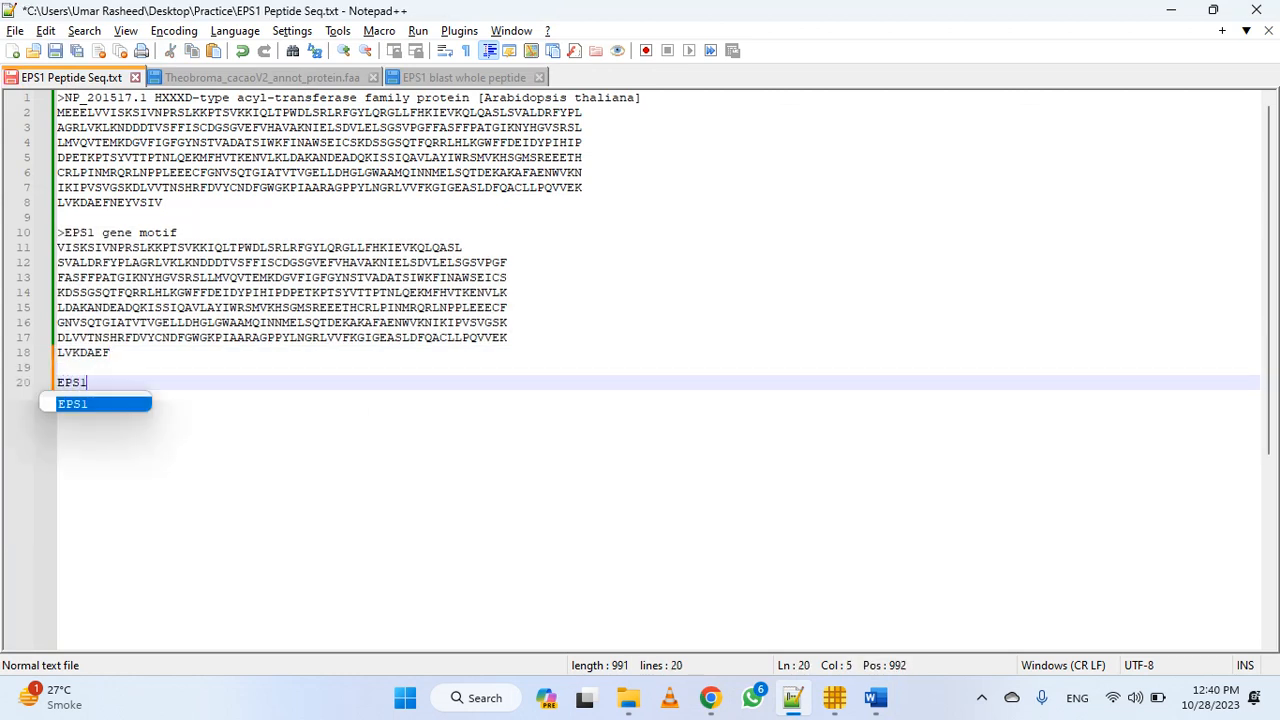
pyautogui.write('Data Ba')
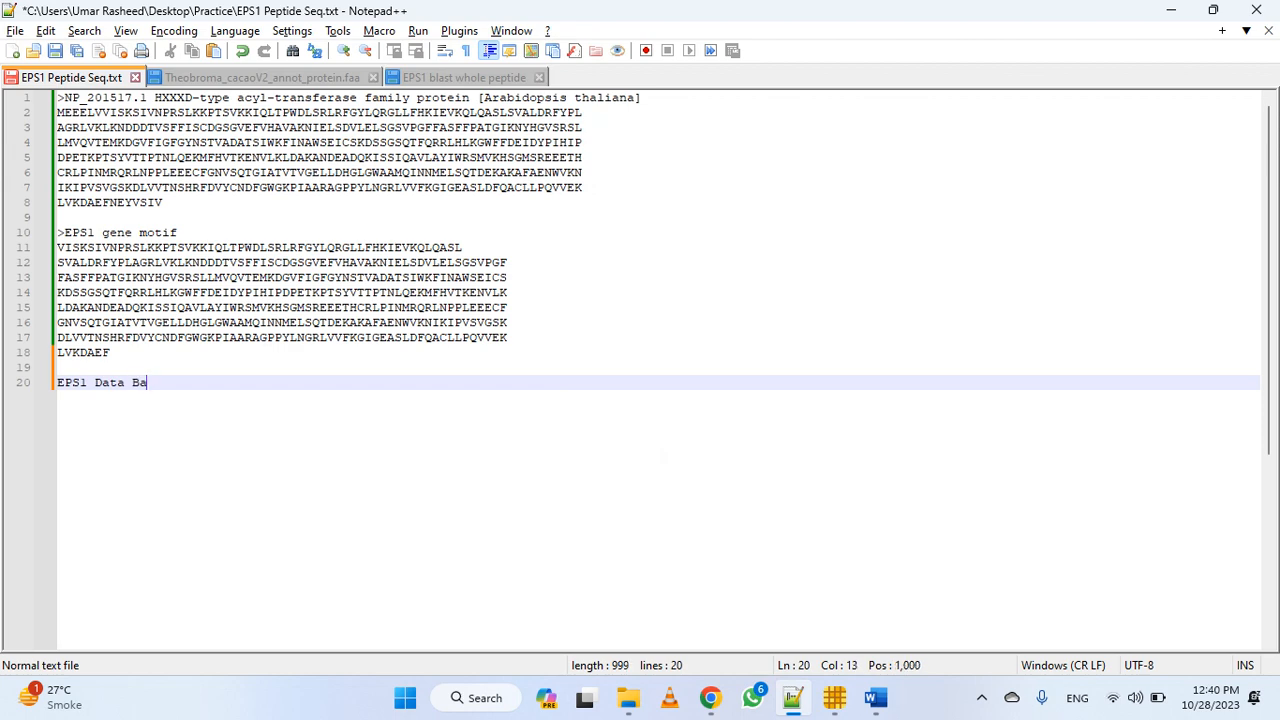
pyautogui.write('se')
pyautogui.press('Return')
pyautogui.hotkey('ctrl', 'v')
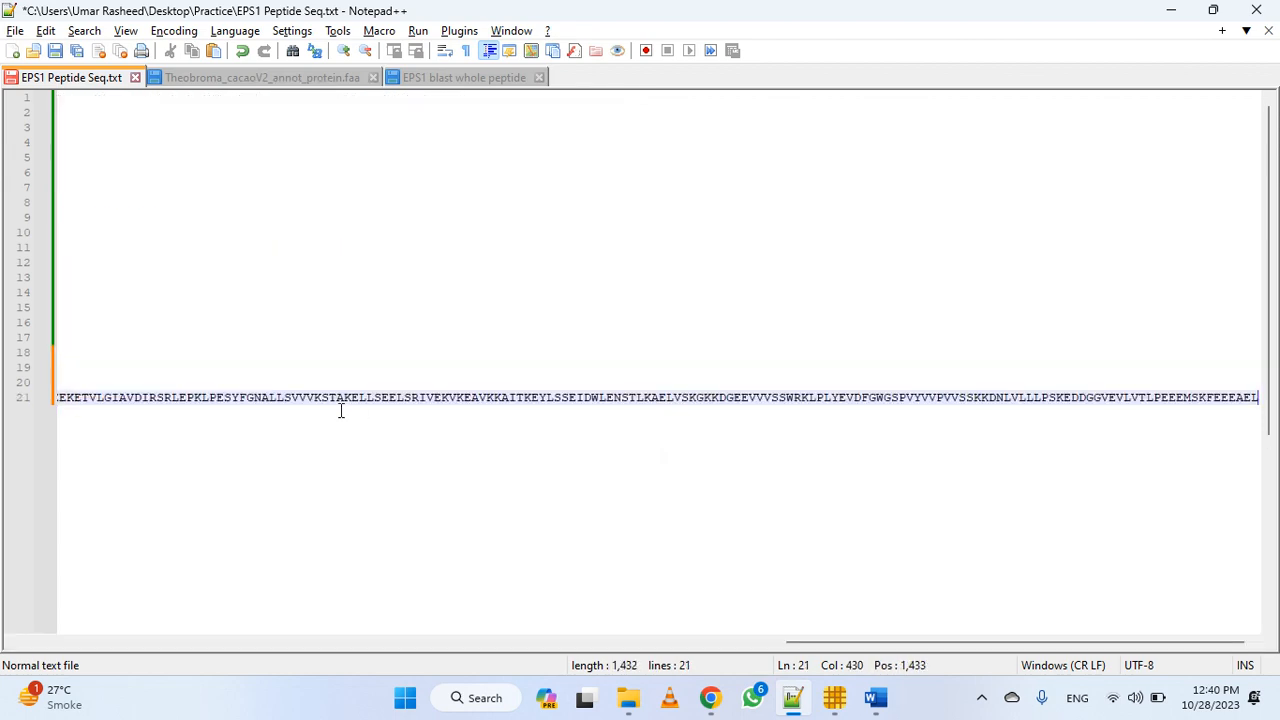
# Try to replace the TBtools query sequences with the whole content of EPS1 Peptide Seq.txt
pyautogui.hotkey('ctrl', 'a')
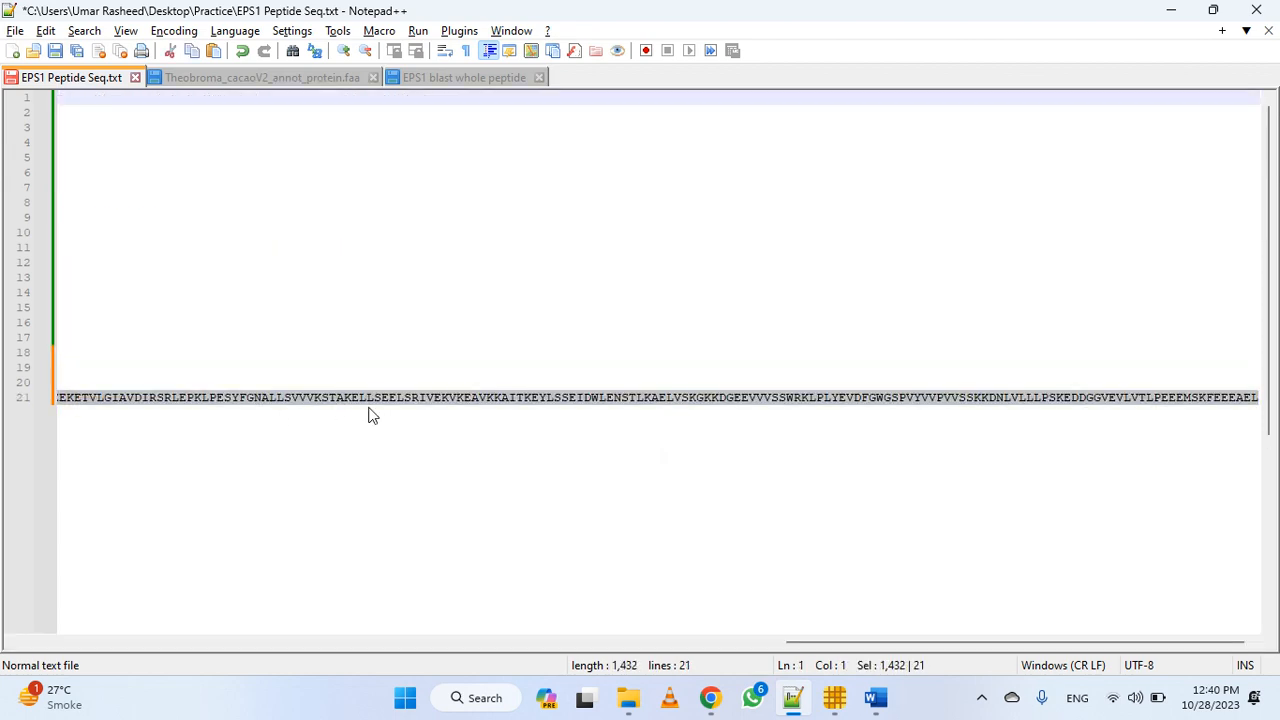
pyautogui.click(835, 697)
pyautogui.hotkey('ctrl', 'a')
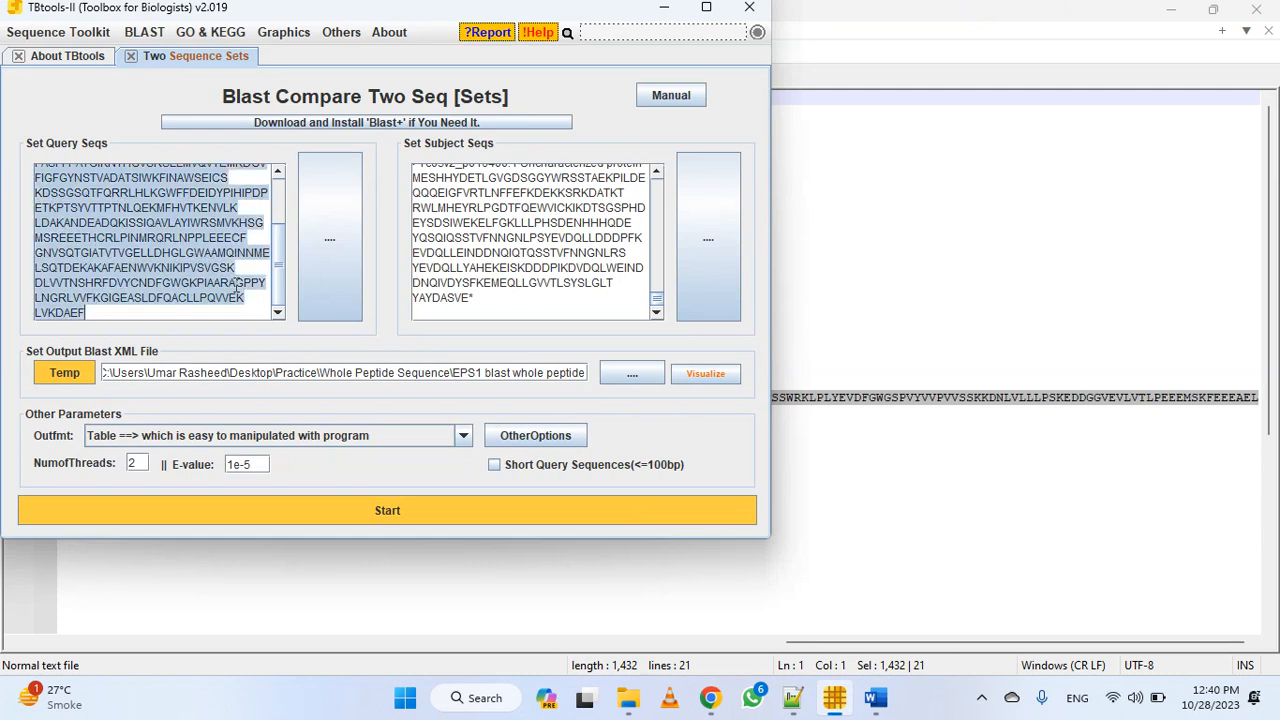
pyautogui.hotkey('ctrl', 'v')
pyautogui.scroll(7, 234, 275)
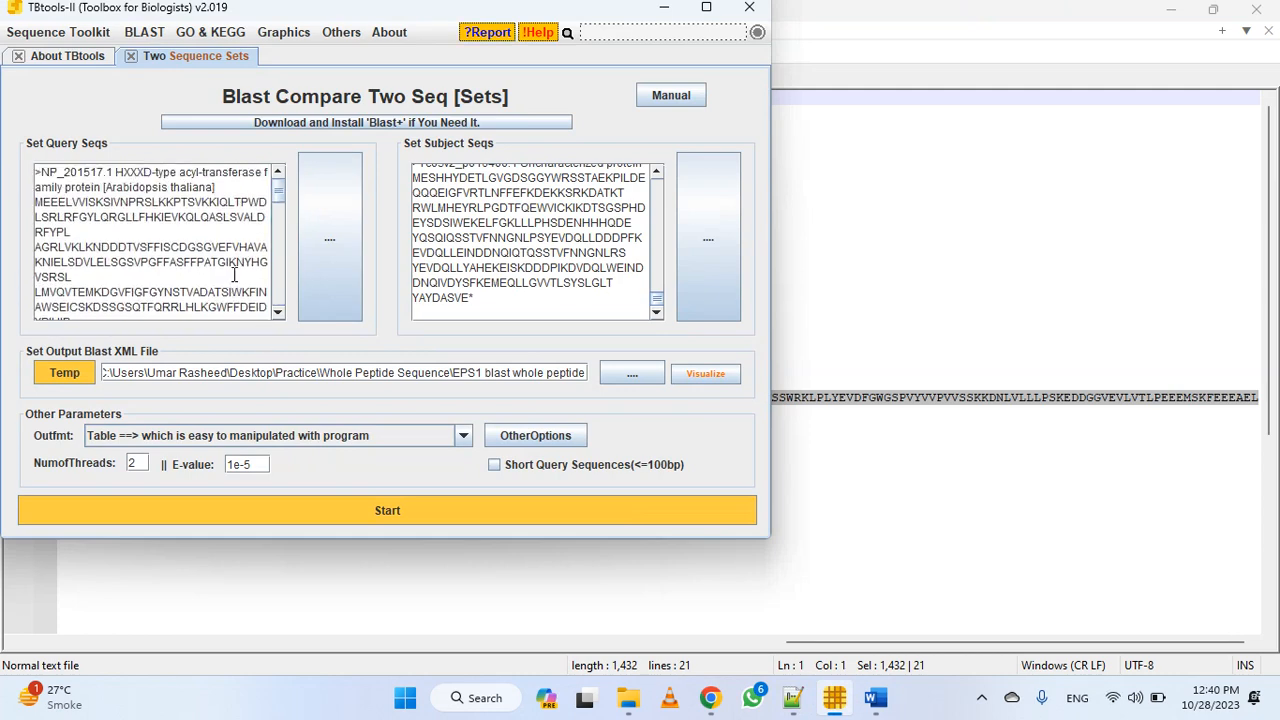
pyautogui.hotkey('ctrl', 'a')
pyautogui.press('Delete')
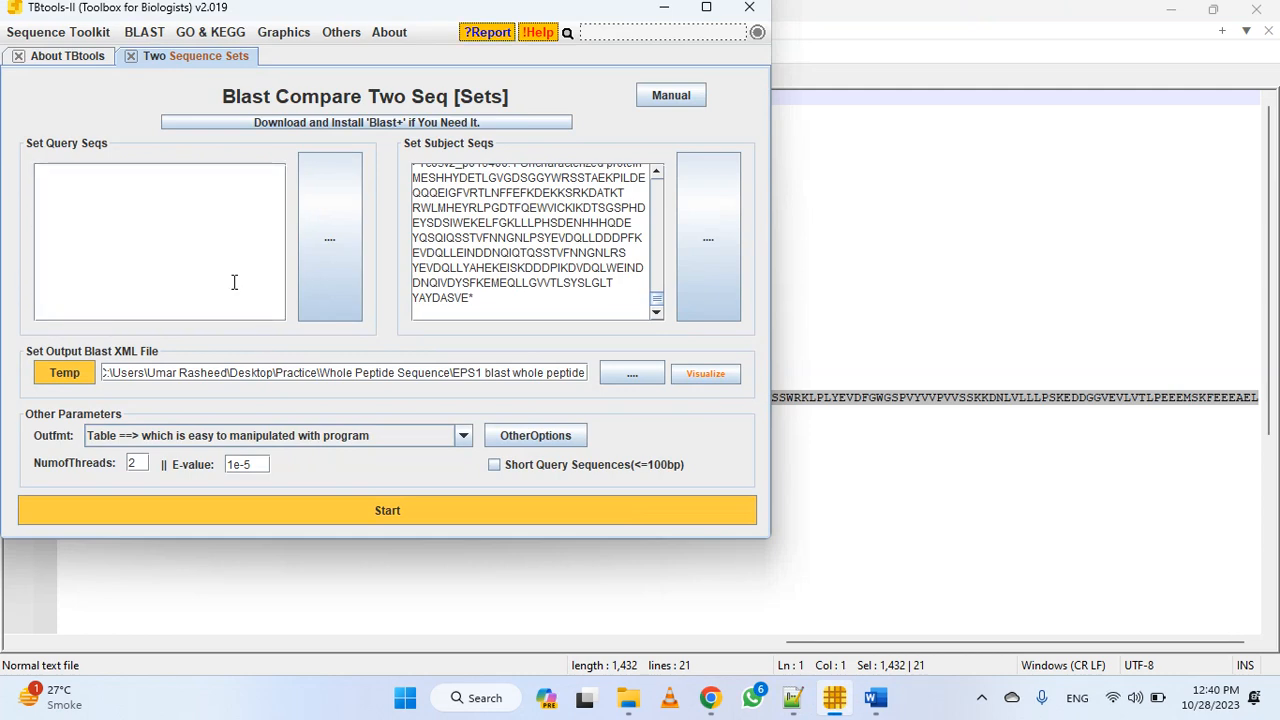
pyautogui.hotkey('ctrl', 'v')
# Copy only the "EPS1 Data Base" heading and its sequence from EPS1 Peptide Seq.txt and paste them over the TBtools query sequences
pyautogui.hotkey('alt', 'Tab')
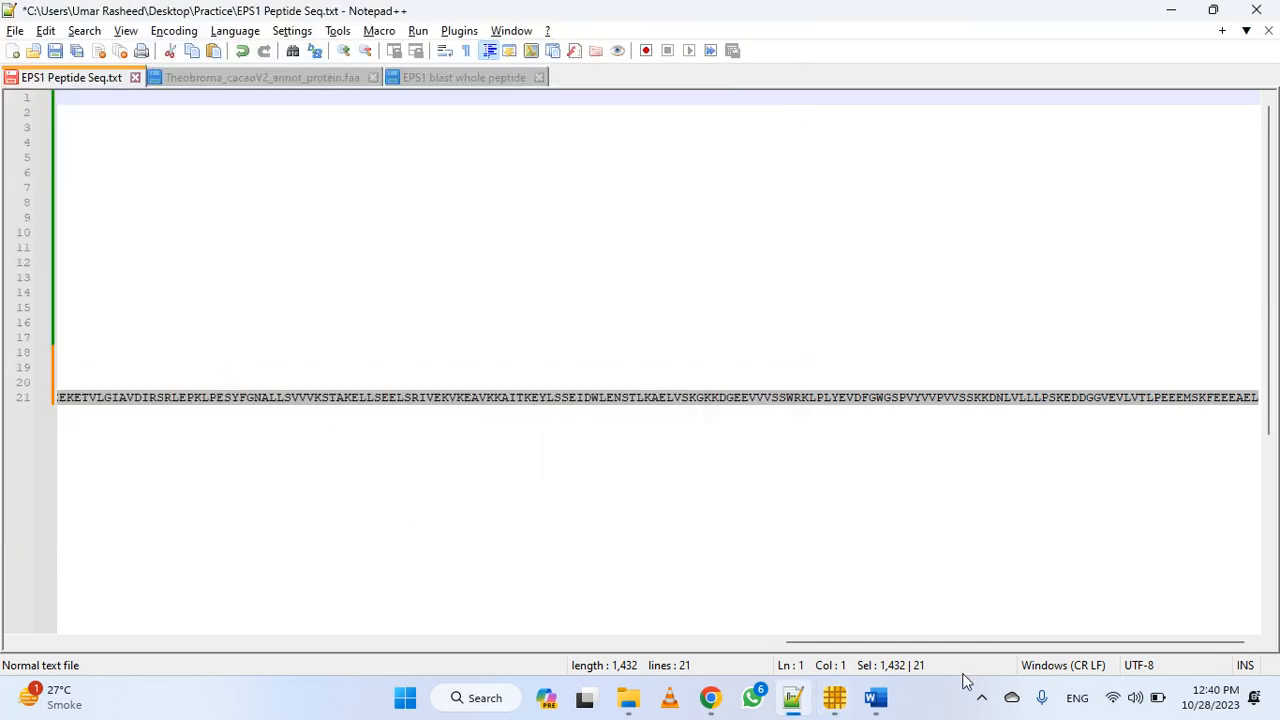
pyautogui.moveTo(951, 638); pyautogui.dragTo(289, 620)
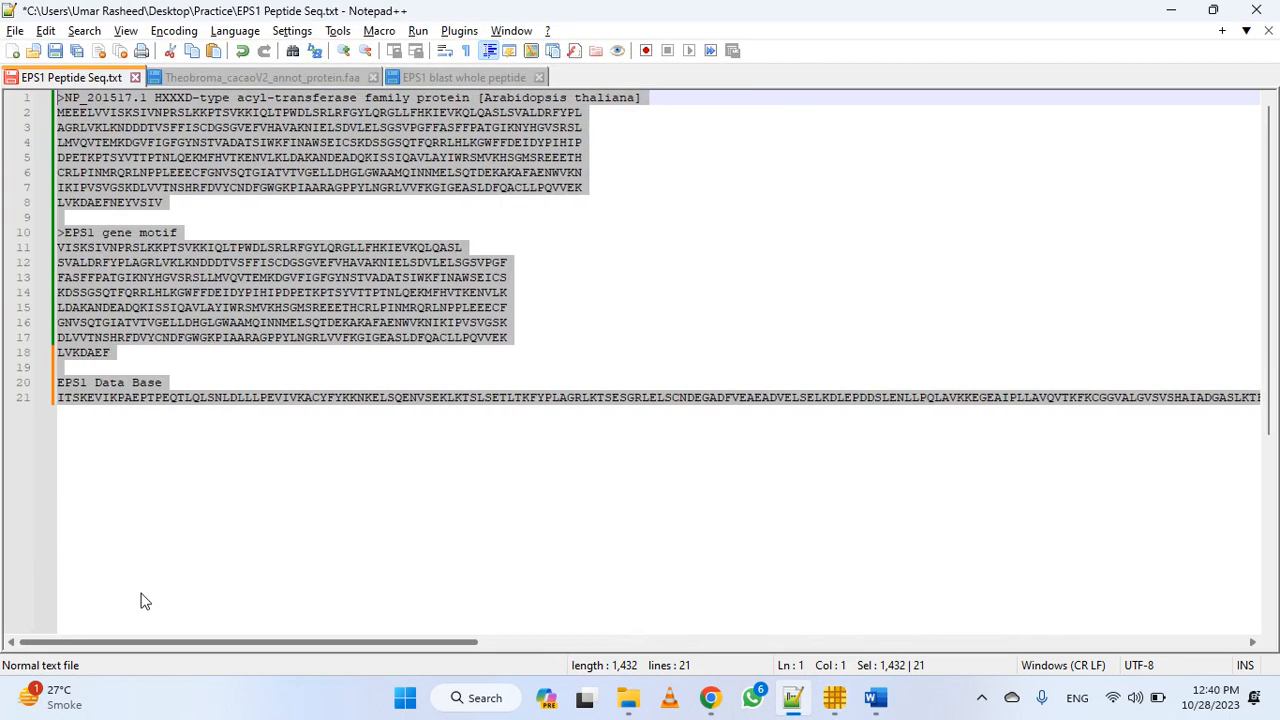
pyautogui.hotkey('ctrl', 'End')
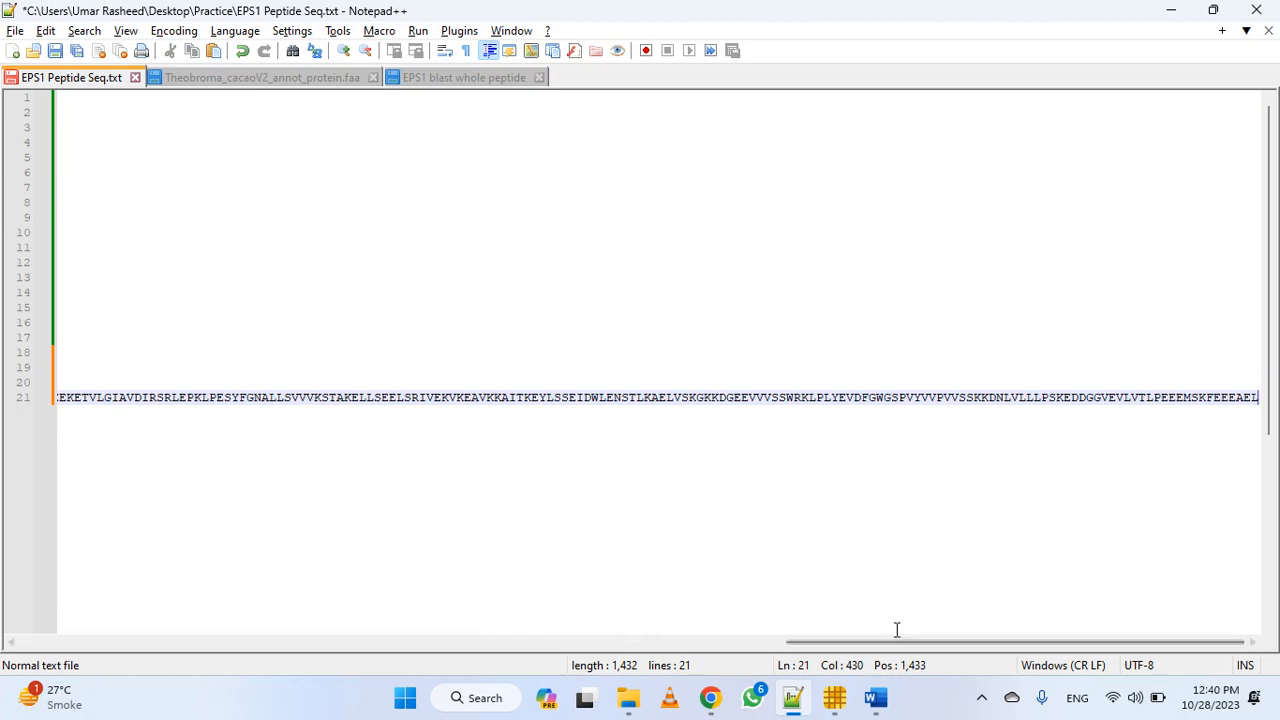
pyautogui.moveTo(895, 640); pyautogui.dragTo(102, 620)
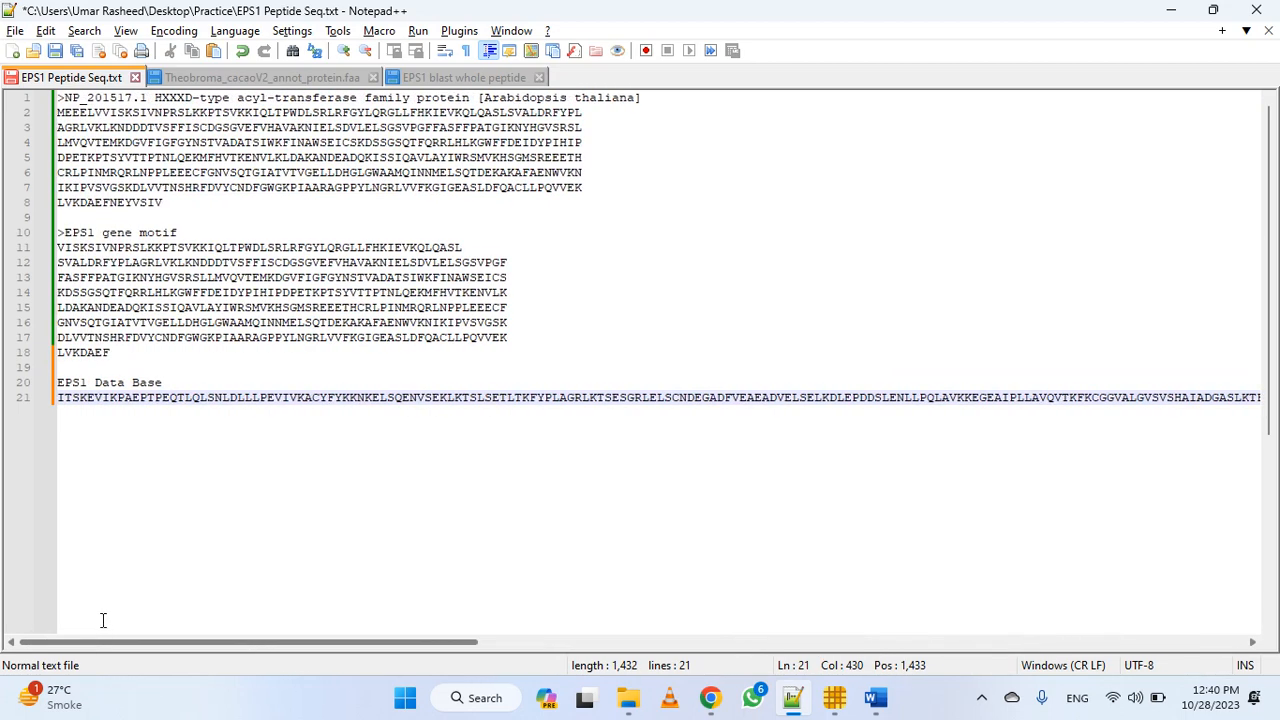
pyautogui.moveTo(59, 383); pyautogui.dragTo(1228, 444)
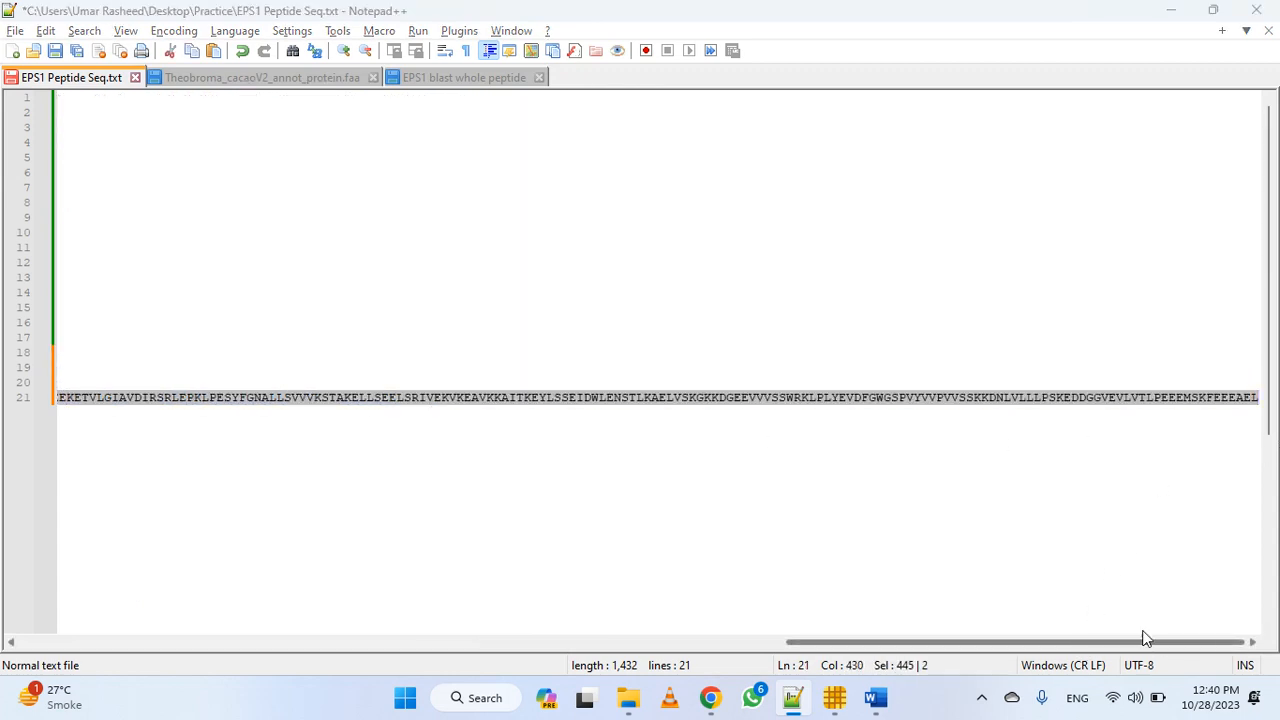
pyautogui.hotkey('alt', 'Tab')
pyautogui.click(232, 292)
pyautogui.hotkey('ctrl', 'a')
pyautogui.hotkey('ctrl', 'v')
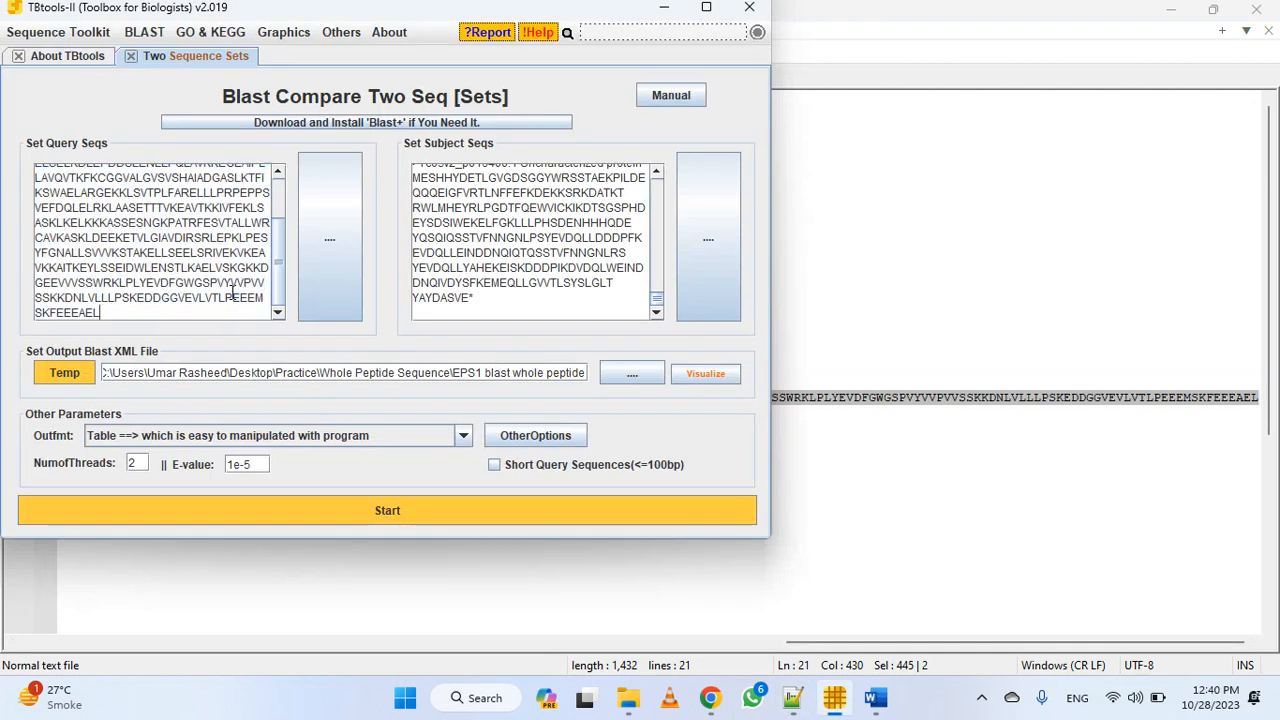
# Change the output file name to "EPS1 database blast whole peptide" and start the BLAST comparison
pyautogui.moveTo(278, 282); pyautogui.dragTo(280, 203)
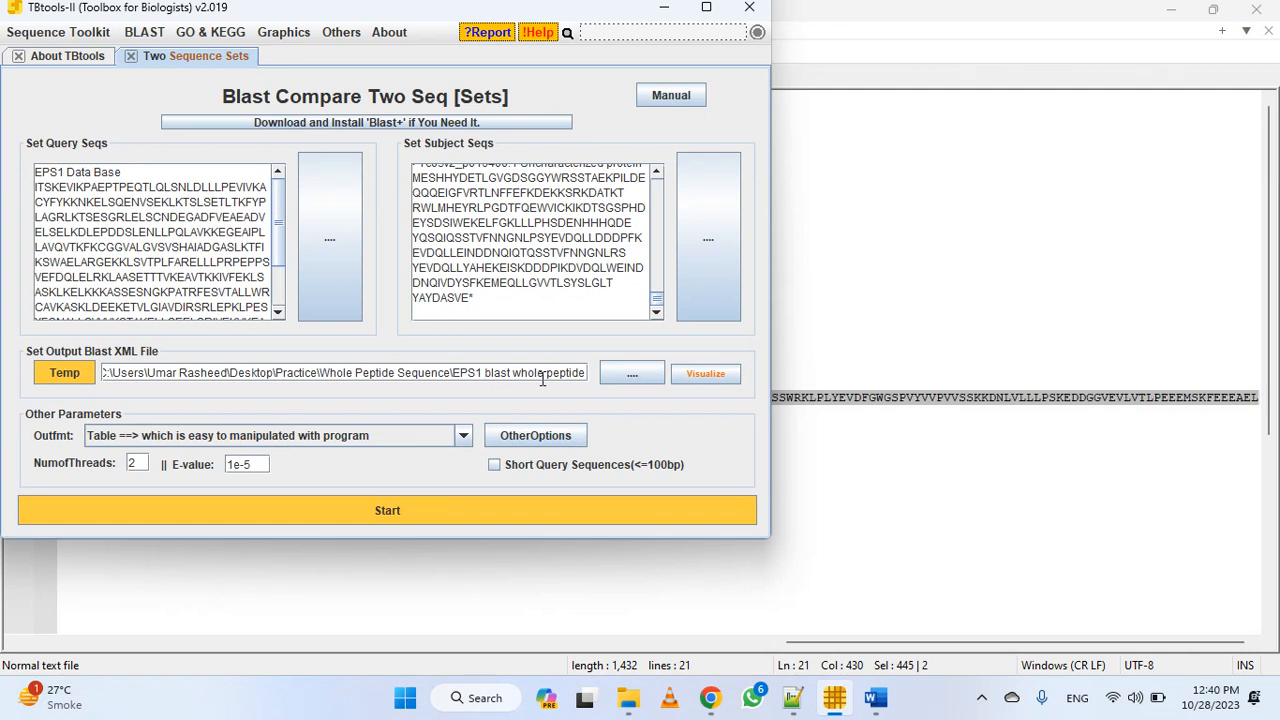
pyautogui.write('database')
pyautogui.click(530, 522)
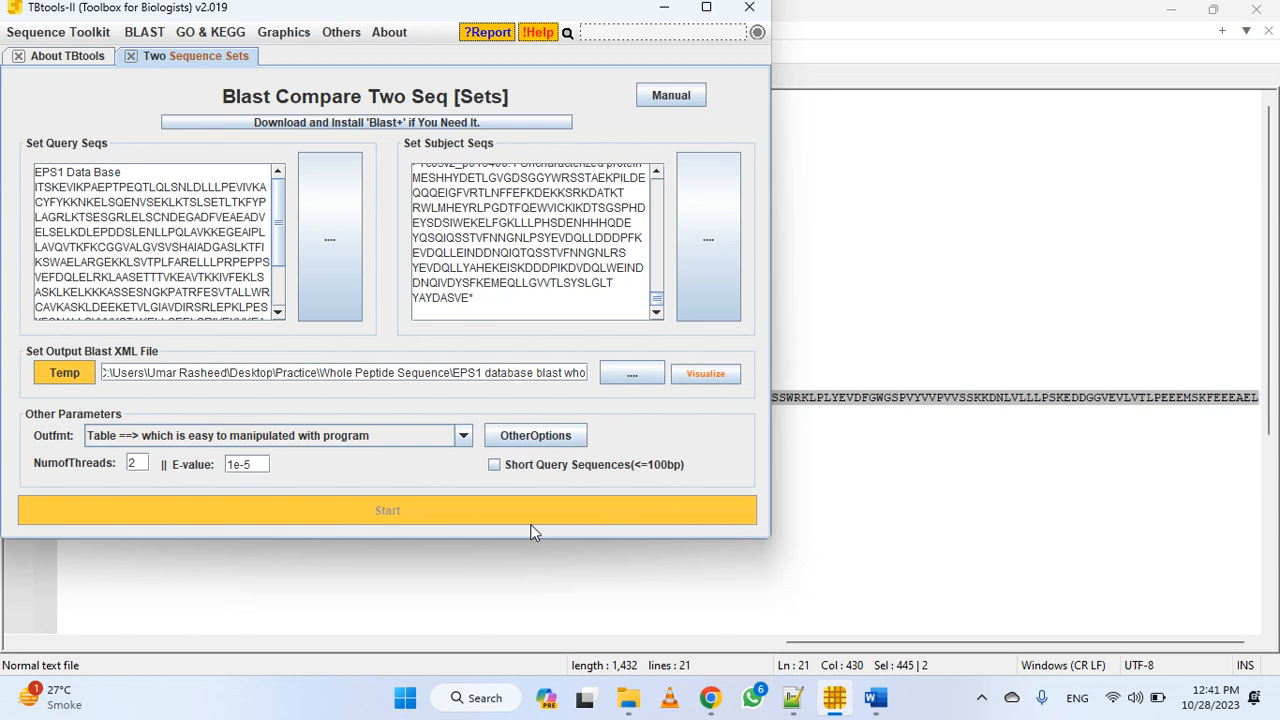
pyautogui.click(981, 697)
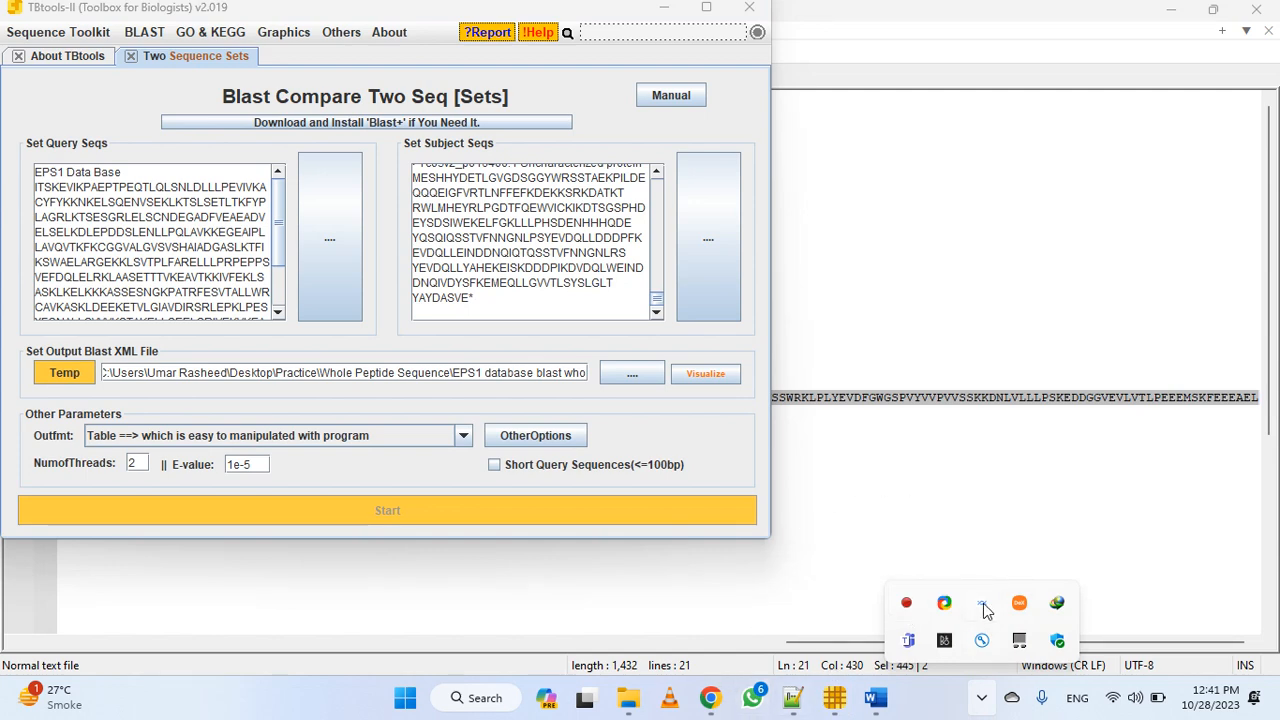
pyautogui.click(973, 506)
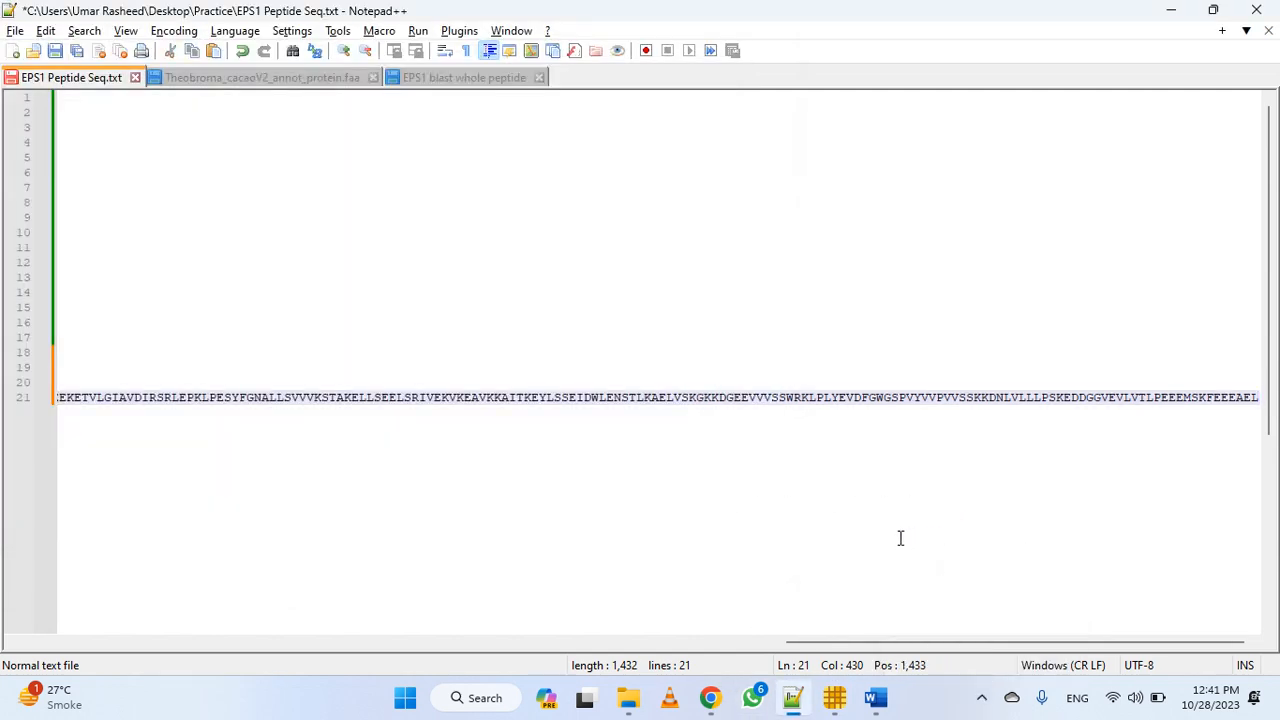
pyautogui.click(830, 700)
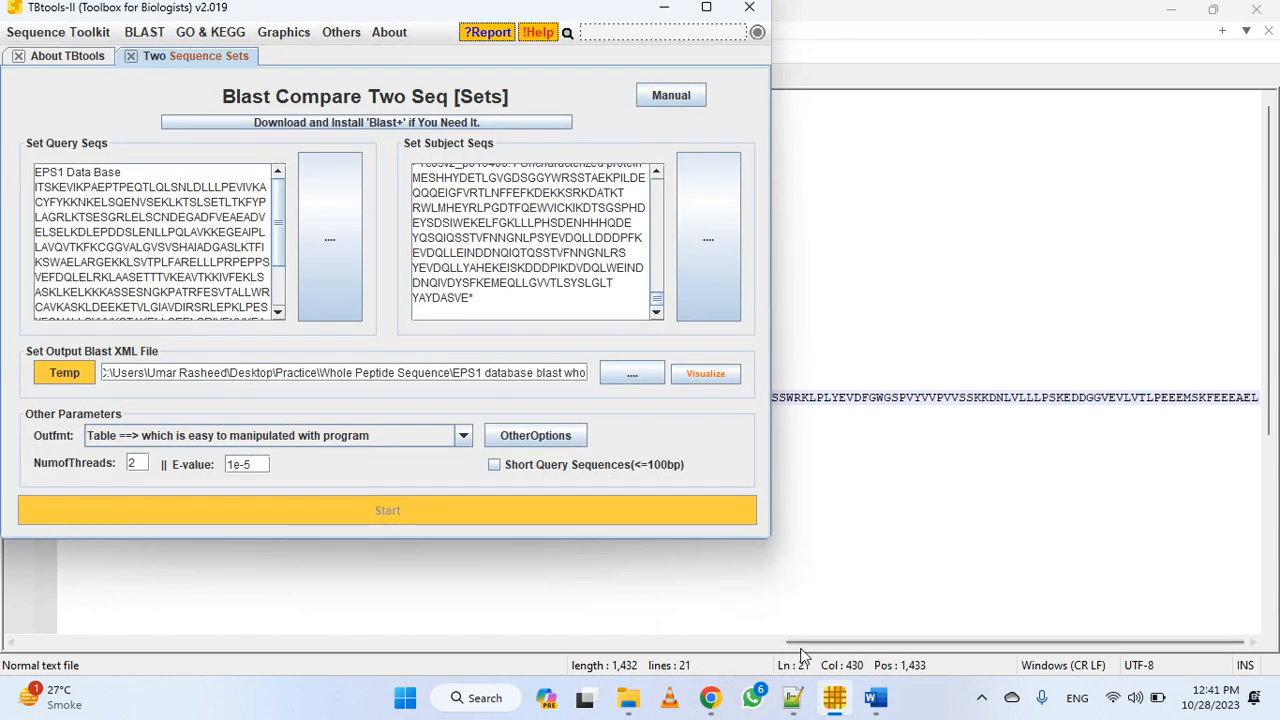
pyautogui.click(634, 700)
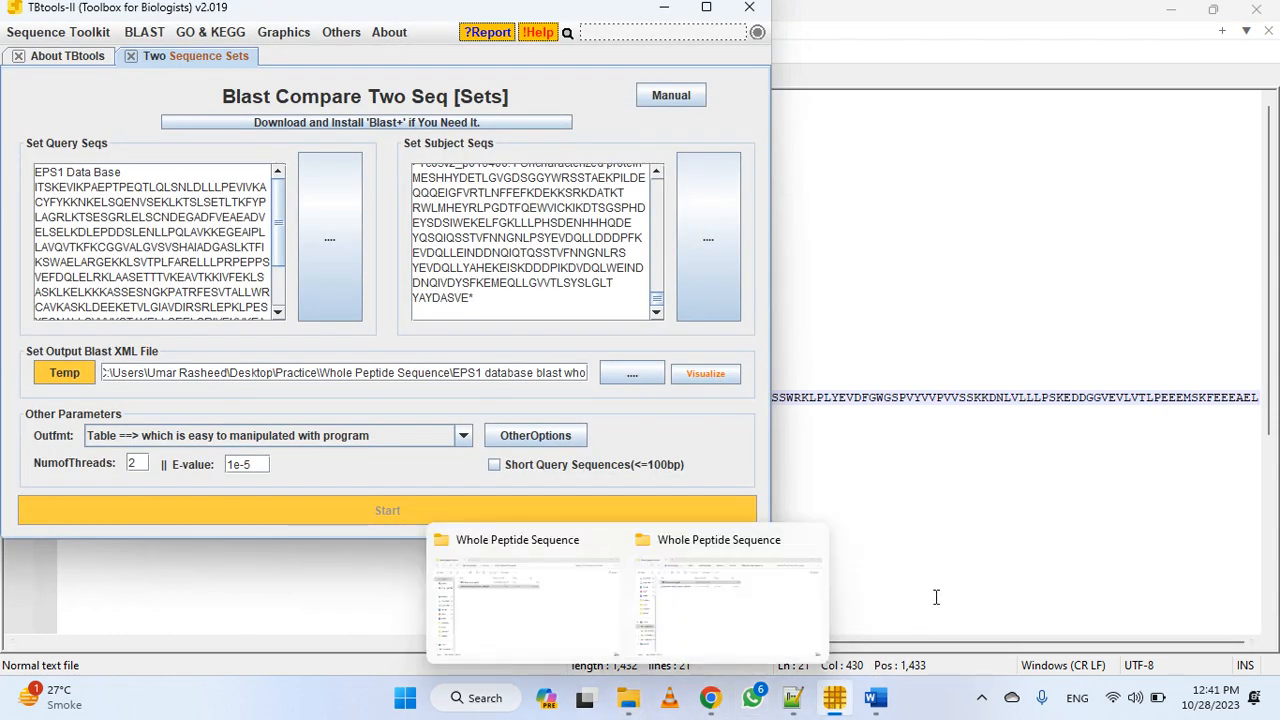
# Switch to Notepad++ and examine the hit table in the "EPS1 blast whole peptide" results from the gene motif search
pyautogui.click(945, 578)
pyautogui.click(450, 79)
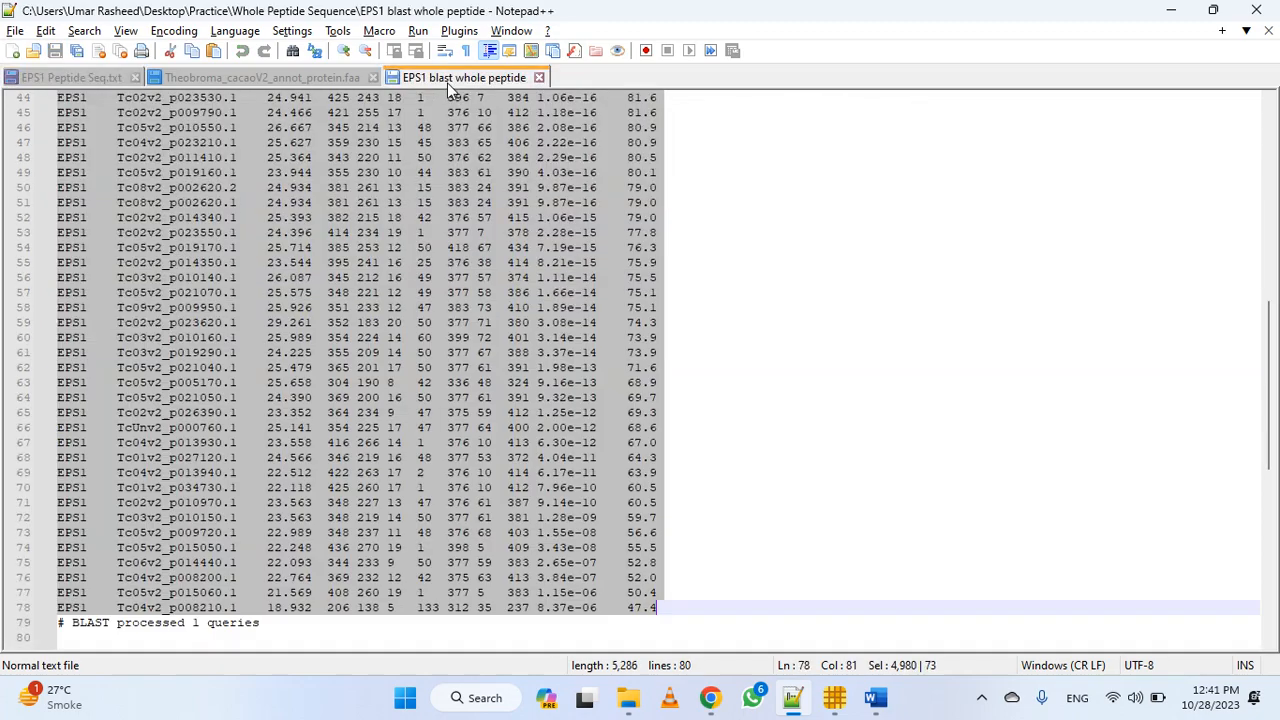
pyautogui.scroll(8, 470, 405)
pyautogui.scroll(6, 479, 410)
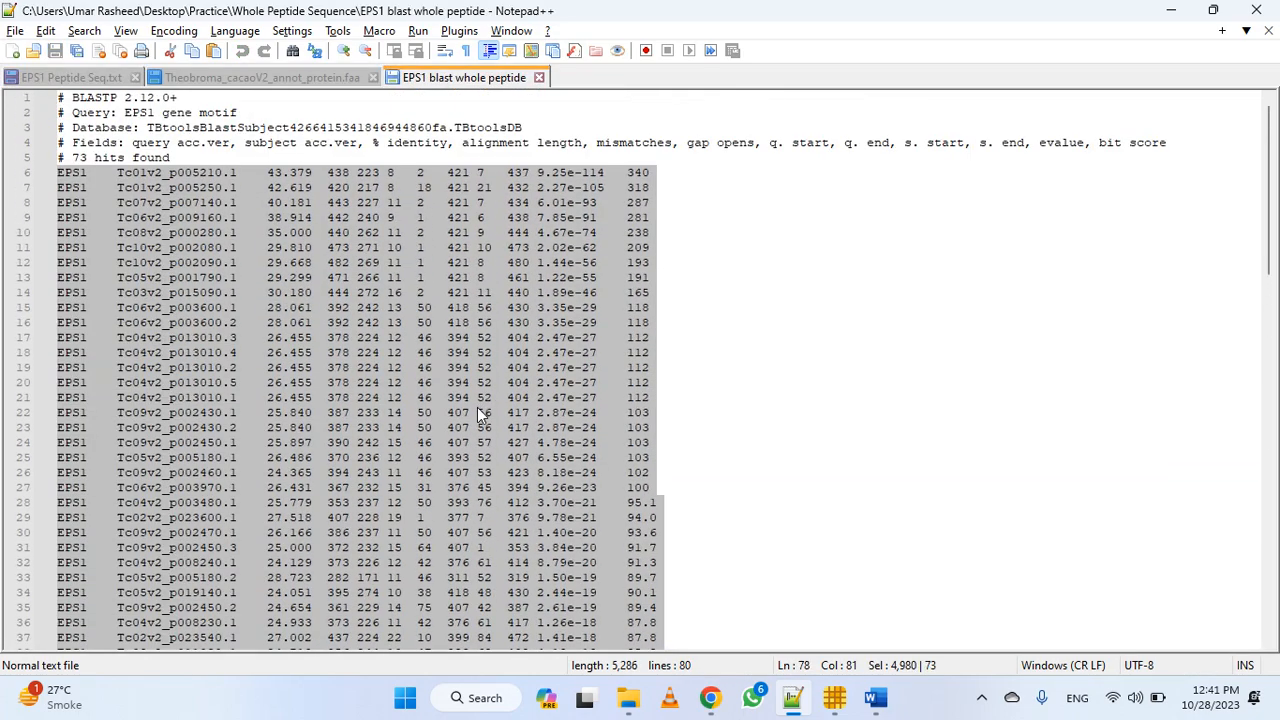
pyautogui.scroll(-15, 592, 507)
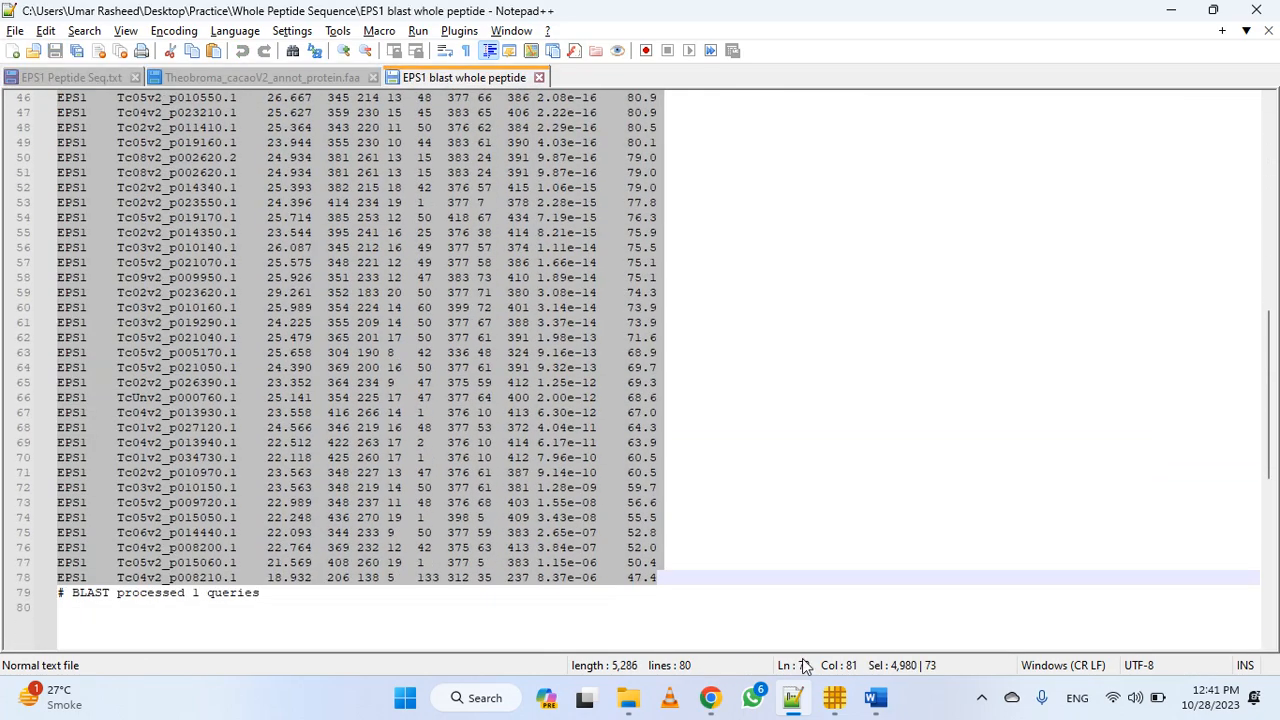
# Open the result file "EPS1 database blast whole peptide" from the Whole Peptide Sequence folder in Notepad++ and look through its hit rows
pyautogui.click(583, 367)
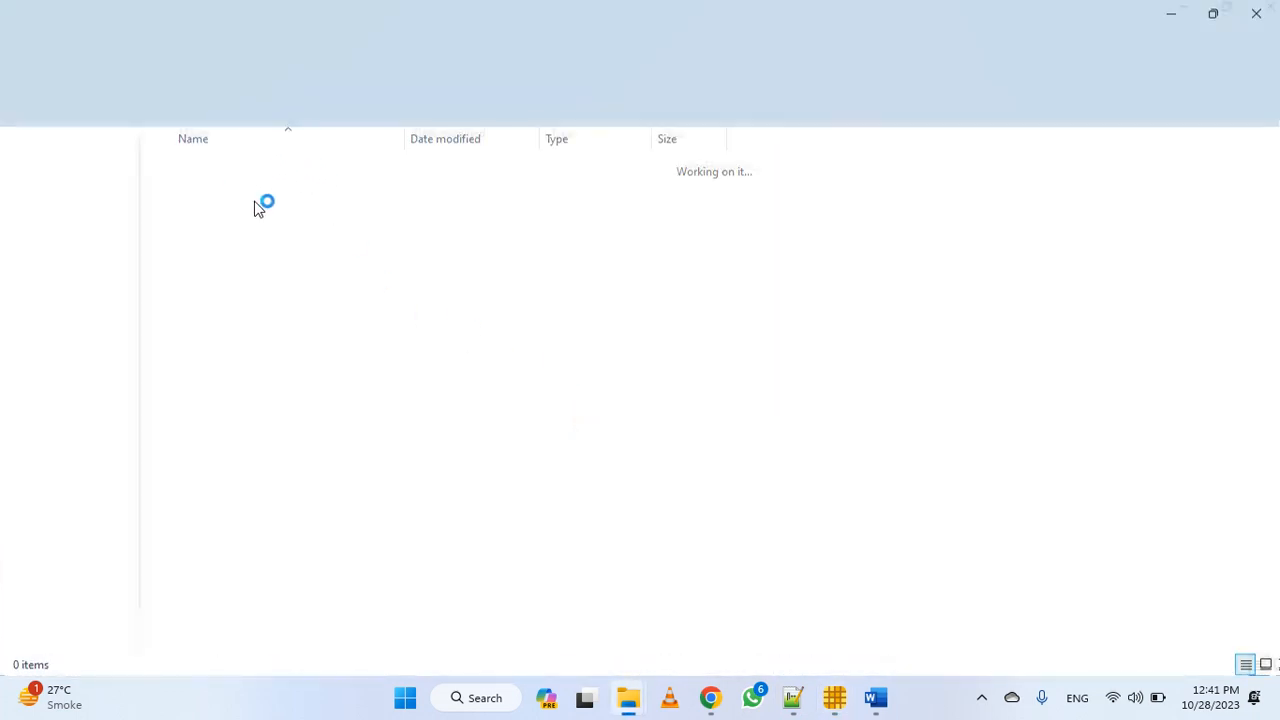
pyautogui.moveTo(281, 205)
pyautogui.mouseDown()
pyautogui.moveTo(763, 648)
pyautogui.moveTo(825, 682)
pyautogui.moveTo(836, 708)
pyautogui.moveTo(814, 580)
pyautogui.moveTo(829, 523)
pyautogui.moveTo(826, 706)
pyautogui.moveTo(786, 712)
pyautogui.moveTo(822, 370)
pyautogui.mouseUp()
pyautogui.scroll(-20, 735, 421)
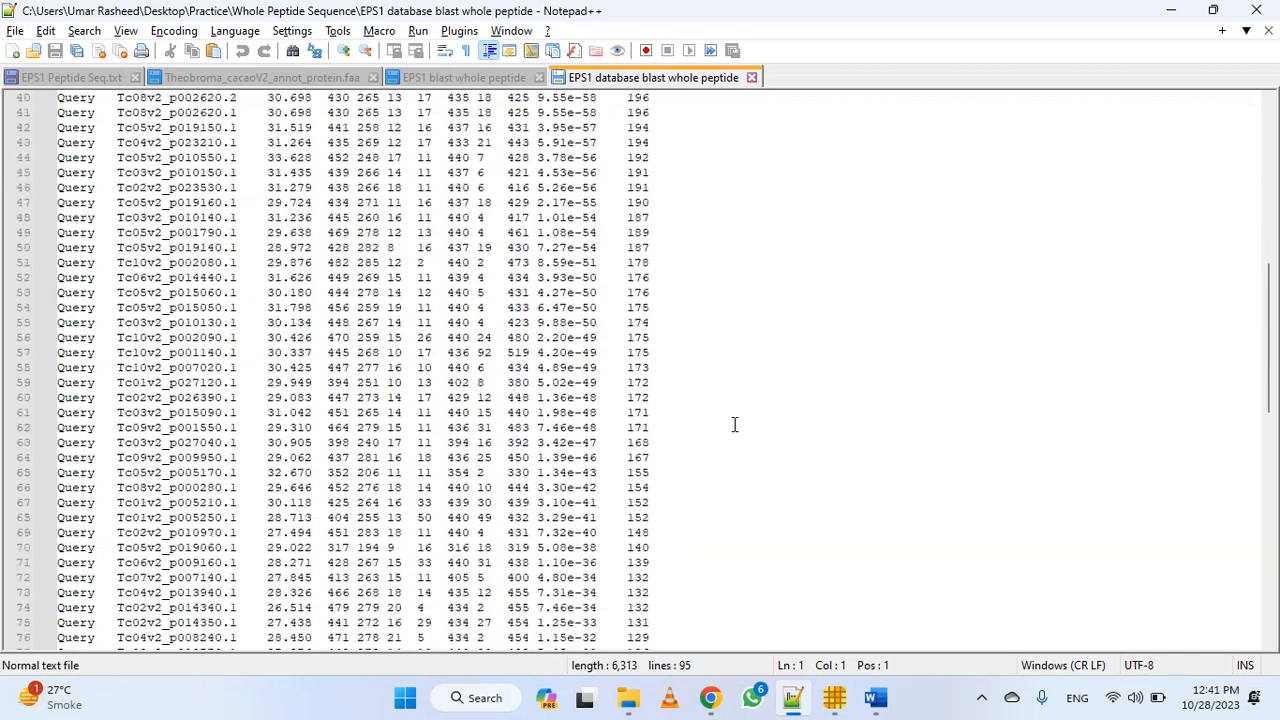
pyautogui.scroll(20, 732, 423)
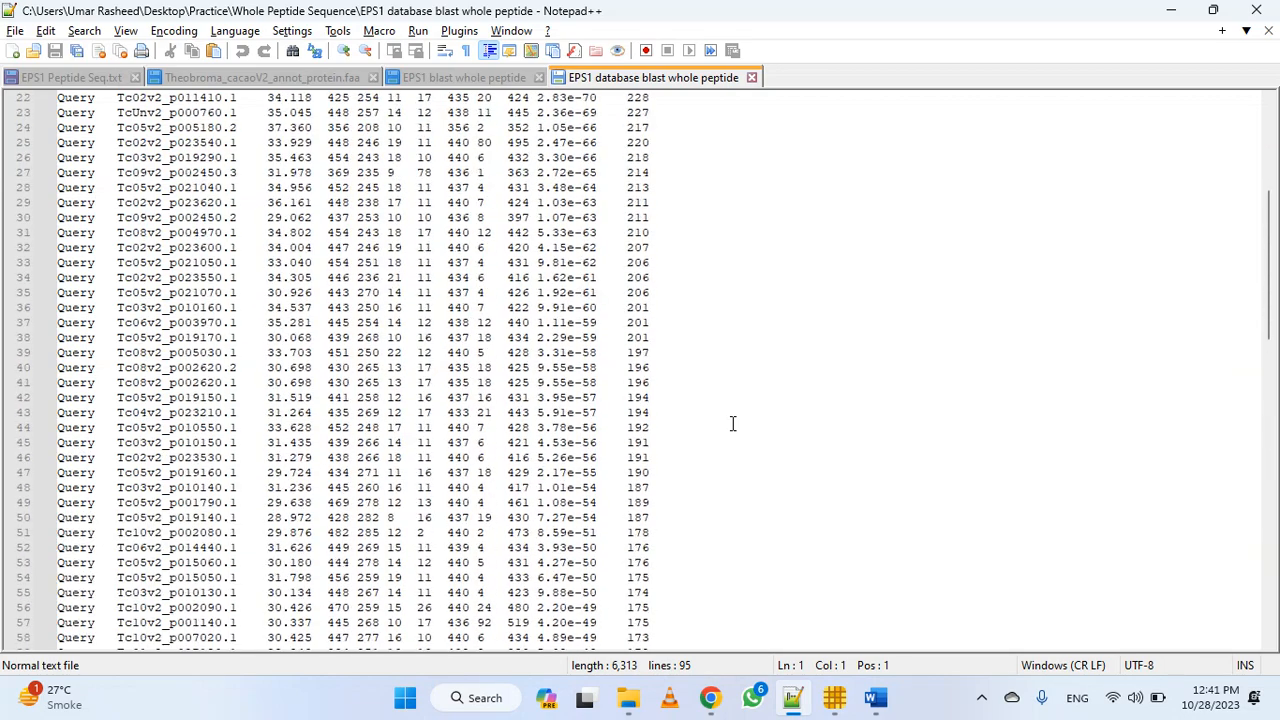
pyautogui.scroll(-20, 732, 423)
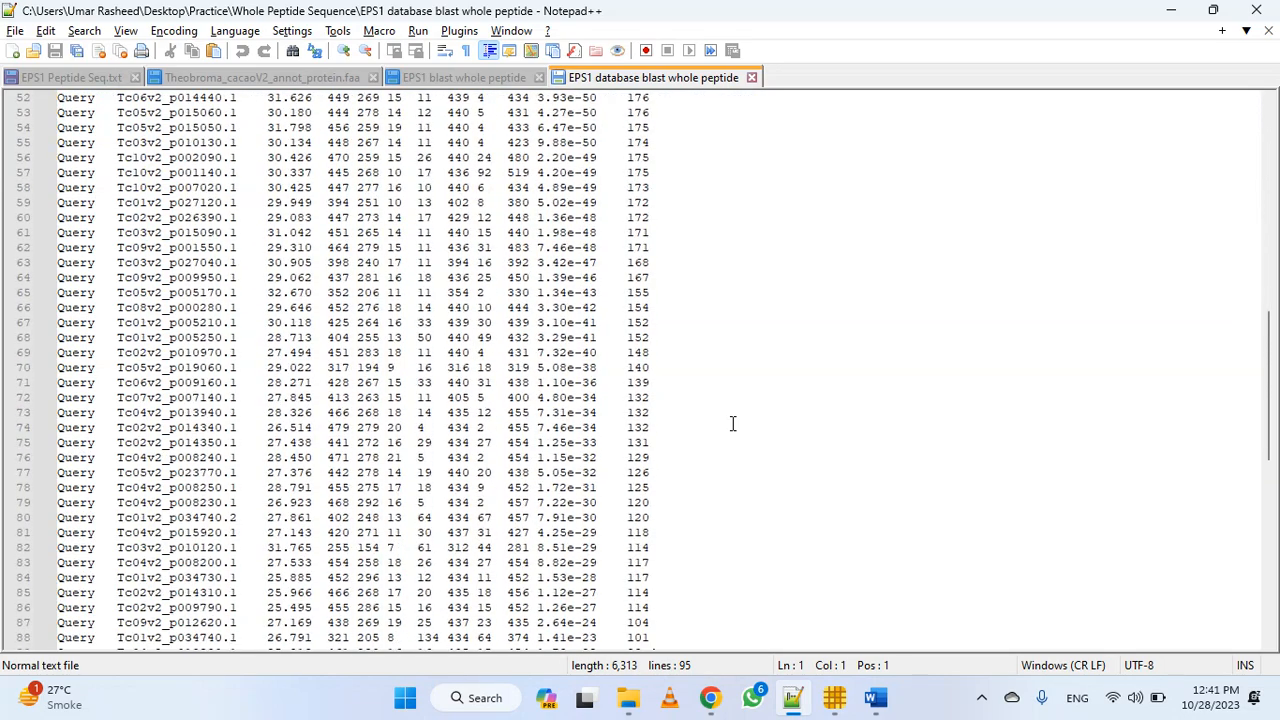
pyautogui.scroll(20, 730, 421)
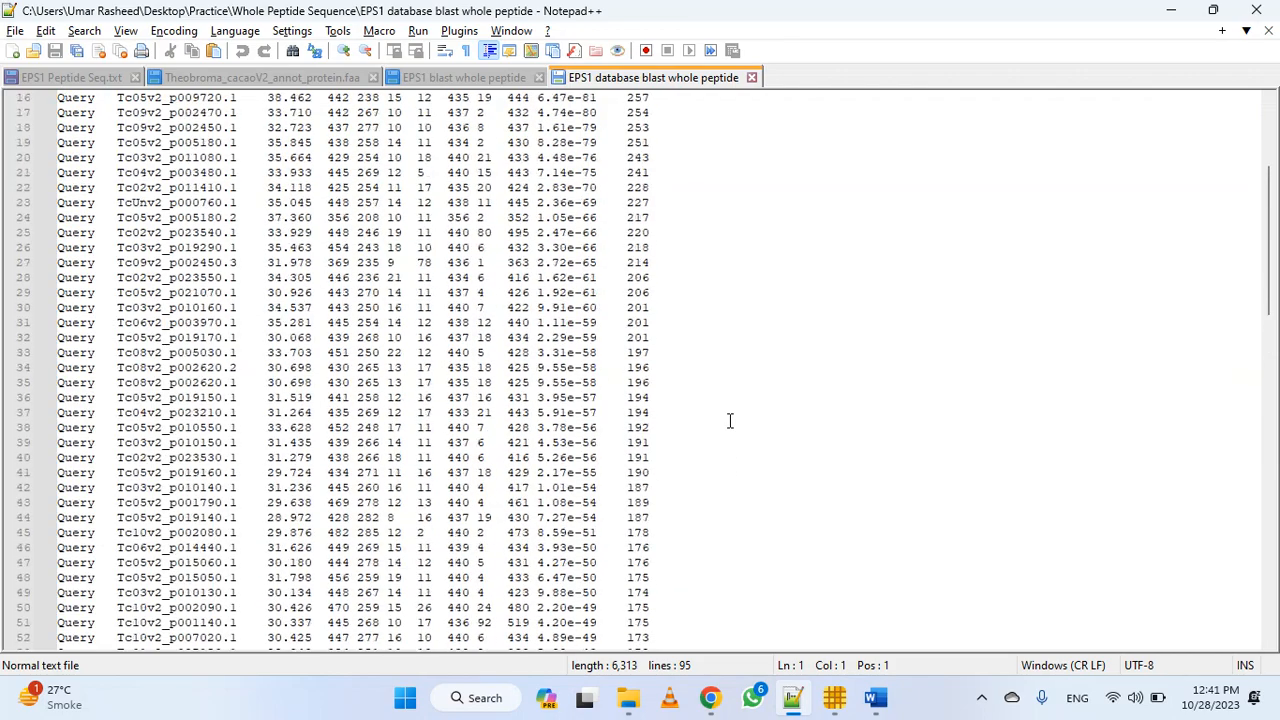
# In the "EPS1 blast whole peptide" results, select all hit rows from Tc01v2_p005210.1 through Tc04v2_p008210.1, leaving out the comment lines
pyautogui.click(474, 80)
pyautogui.scroll(15, 413, 435)
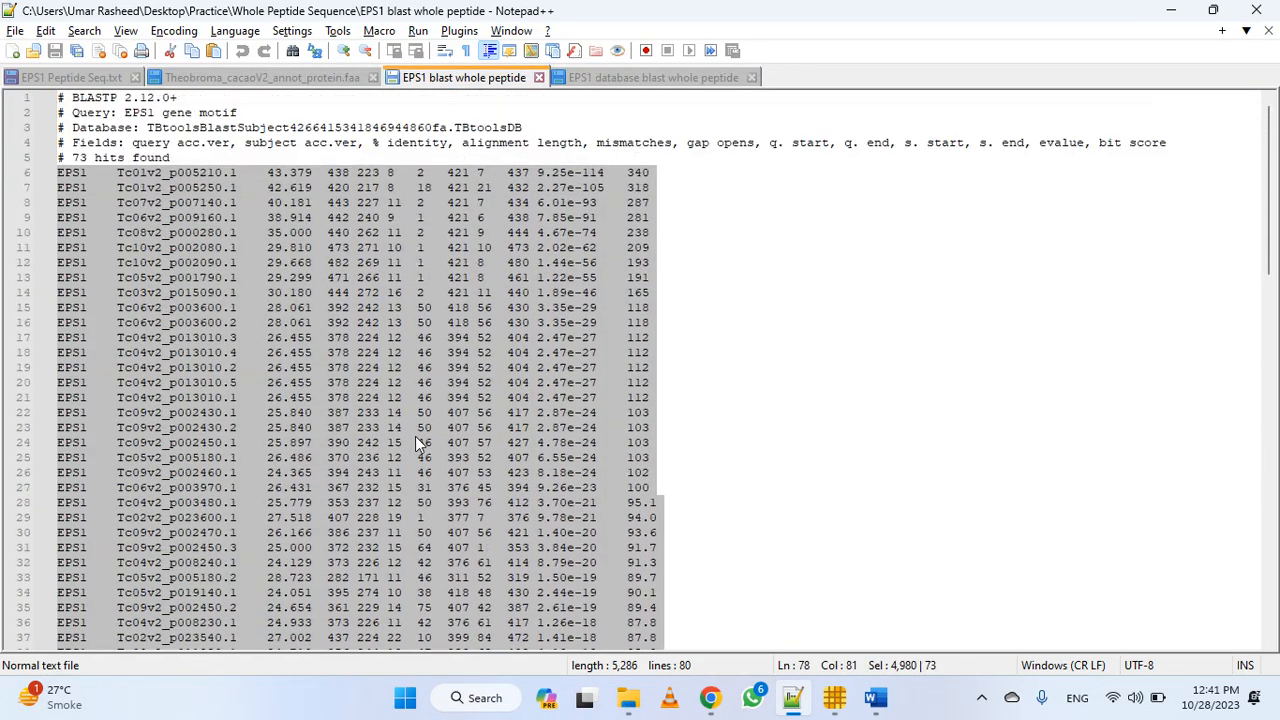
pyautogui.click(125, 203)
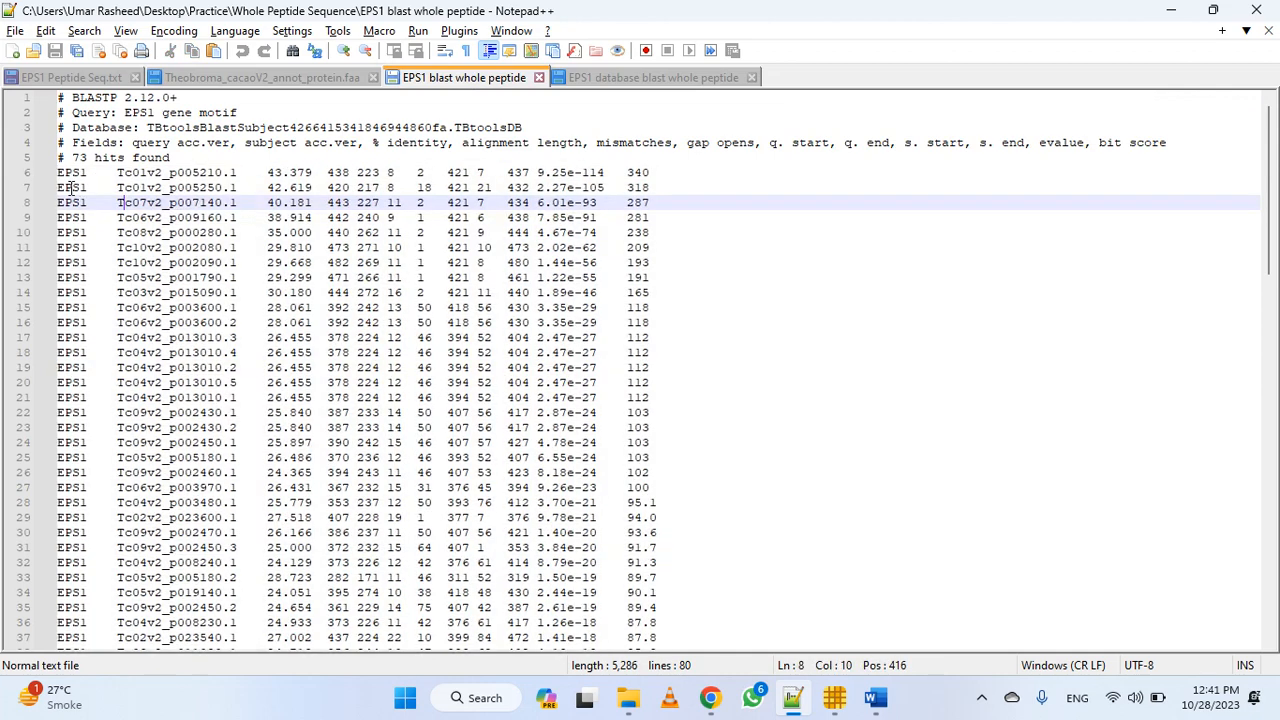
pyautogui.moveTo(59, 178); pyautogui.dragTo(678, 606)
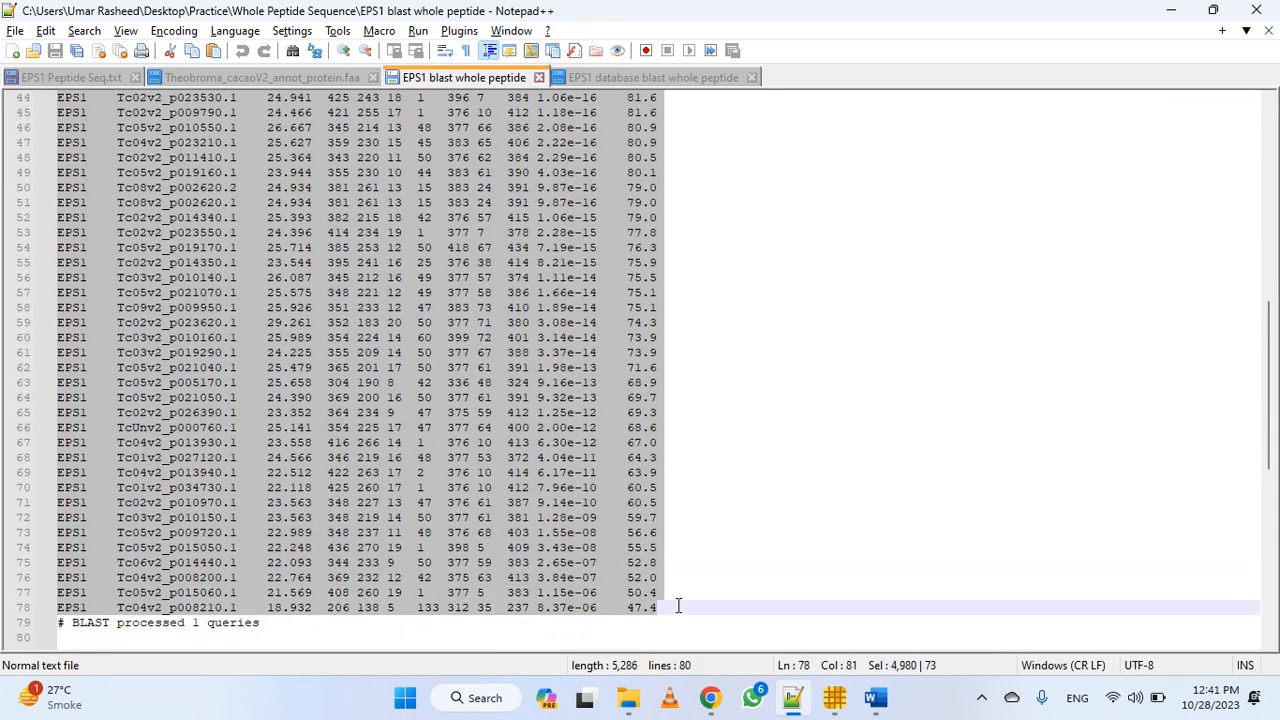
pyautogui.scroll(14, 665, 550)
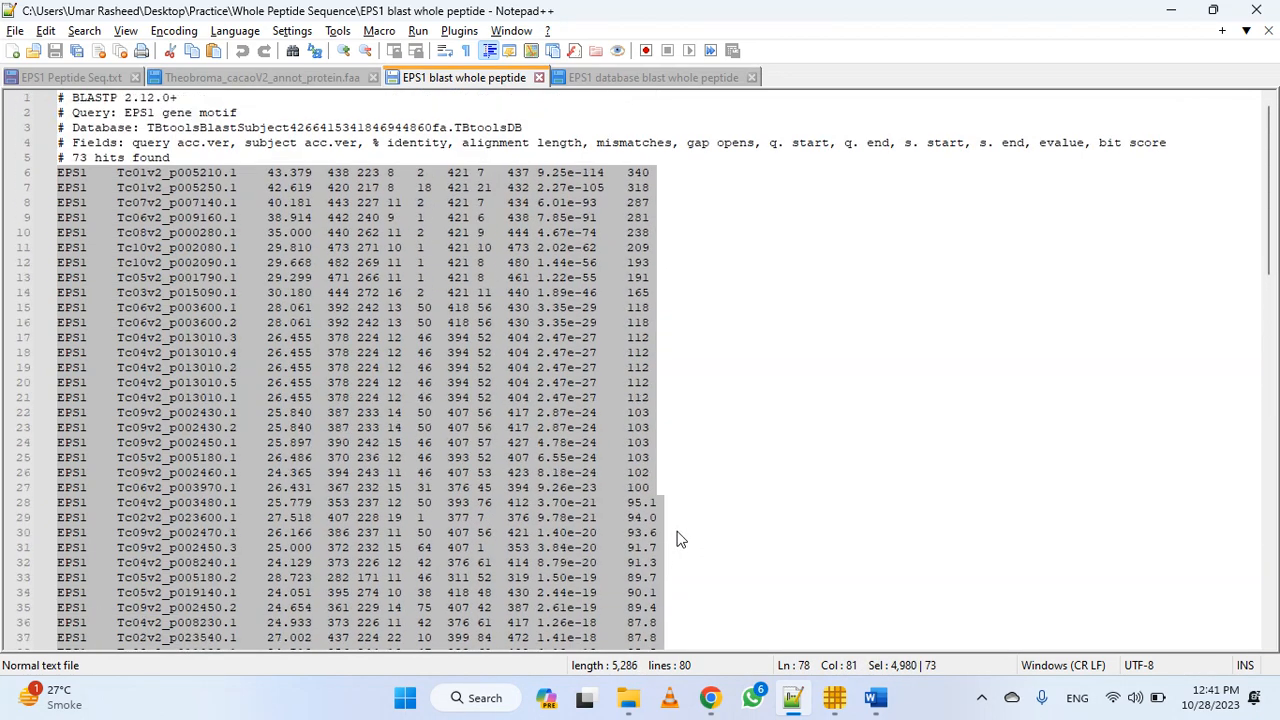